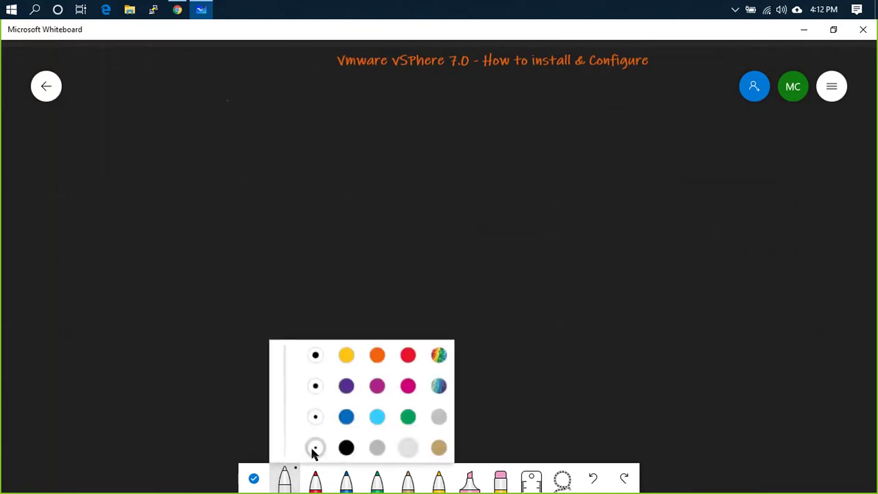
- Draw a thick white host rectangle labelled 'ESXi Base Host - 192.168.1.151' beneath it
{"action": "left_click", "coordinate": [315, 398]}
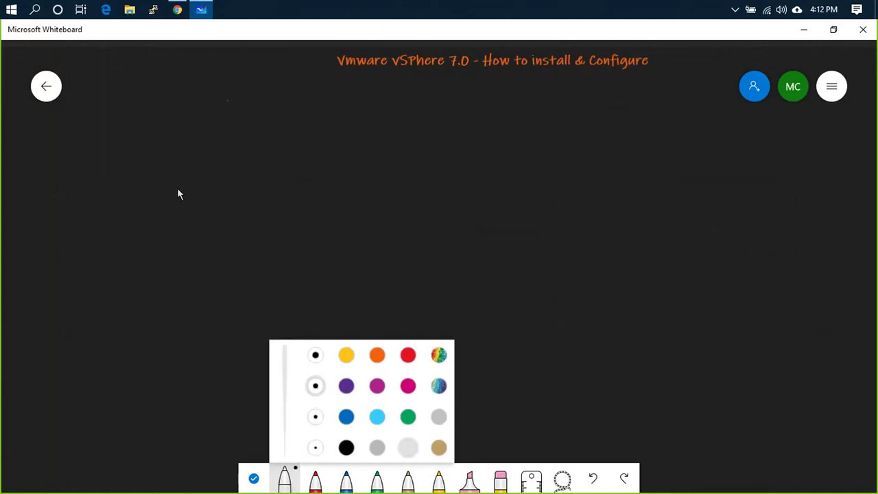
{"action": "mouse_move", "coordinate": [210, 189]}
{"action": "left_mouse_down"}
{"action": "mouse_move", "coordinate": [199, 316]}
{"action": "mouse_move", "coordinate": [286, 336]}
{"action": "mouse_move", "coordinate": [301, 206]}
{"action": "mouse_move", "coordinate": [289, 191]}
{"action": "mouse_move", "coordinate": [219, 190]}
{"action": "left_mouse_up"}
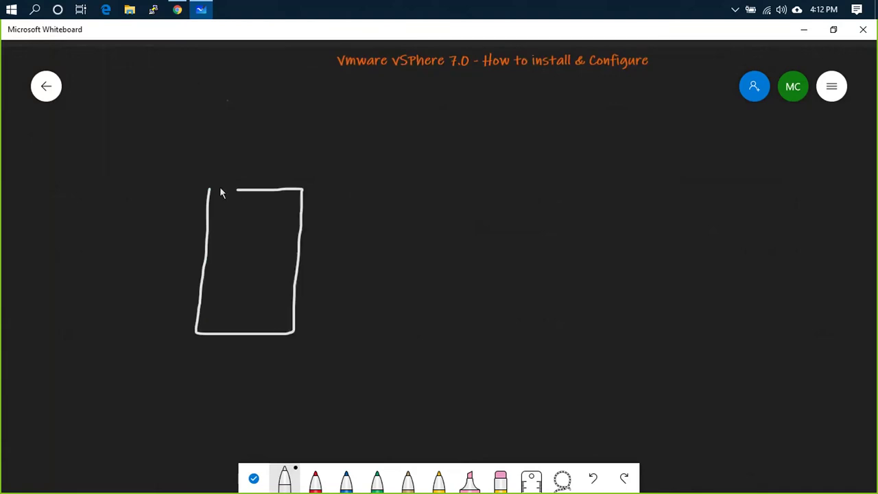
{"action": "right_click", "coordinate": [224, 334]}
{"action": "left_click", "coordinate": [227, 313]}
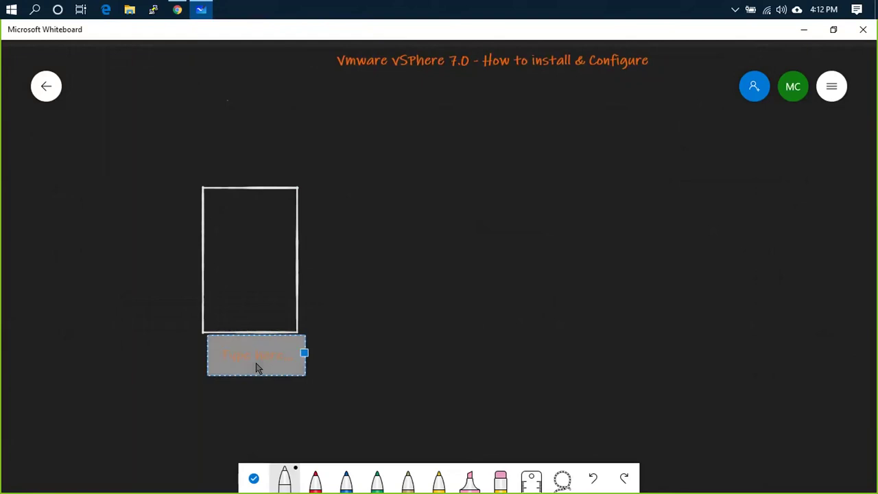
{"action": "type", "text": "ESXi Base Hos"}
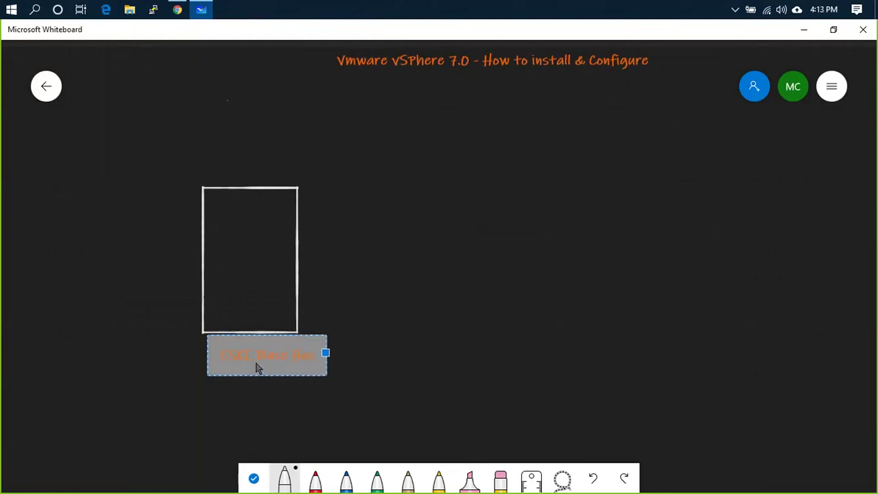
{"action": "type", "text": "t - 10"}
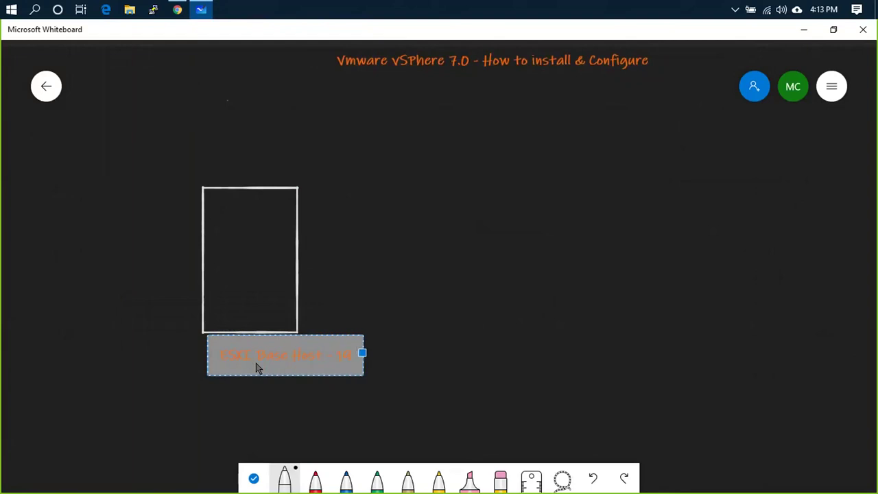
{"action": "type", "text": "2.168.1.151"}
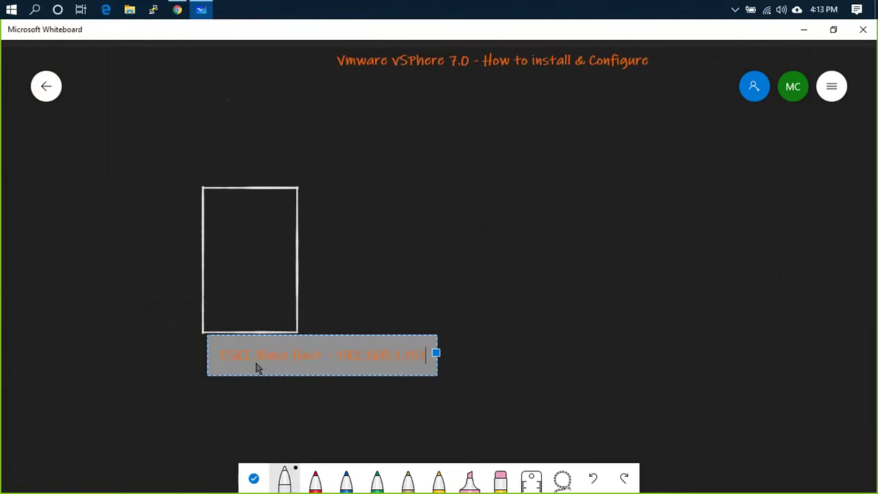
{"action": "left_click", "coordinate": [341, 303]}
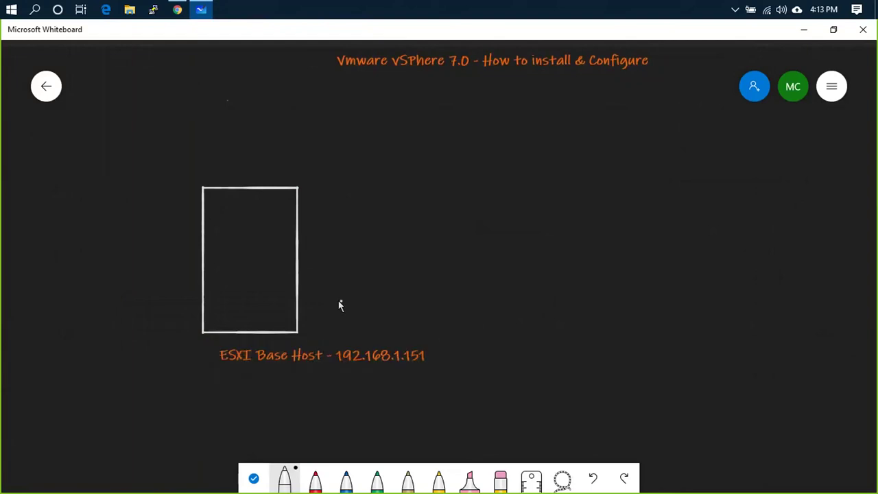
{"action": "left_click", "coordinate": [425, 356]}
{"action": "left_click", "coordinate": [418, 340]}
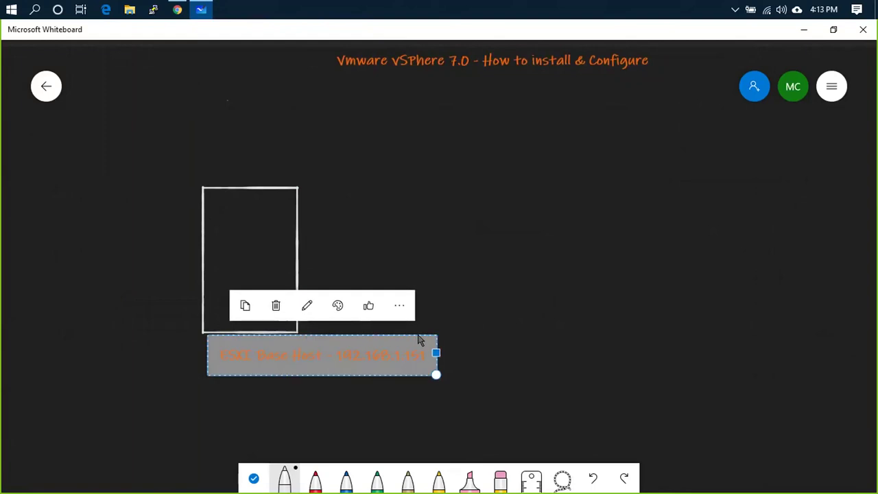
{"action": "left_click", "coordinate": [468, 336]}
- Add the heading 'ESXi 6.5' above the host rectangle
{"action": "right_click", "coordinate": [224, 159]}
{"action": "left_click", "coordinate": [237, 123]}
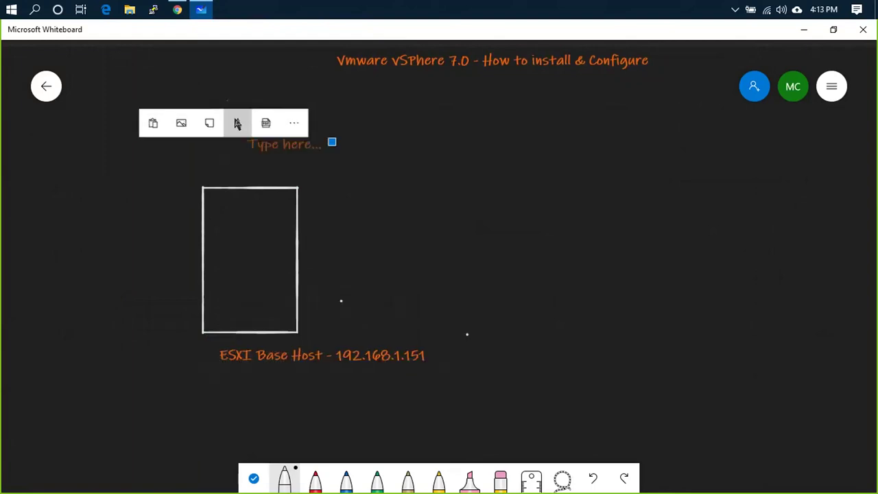
{"action": "type", "text": "ESXi"}
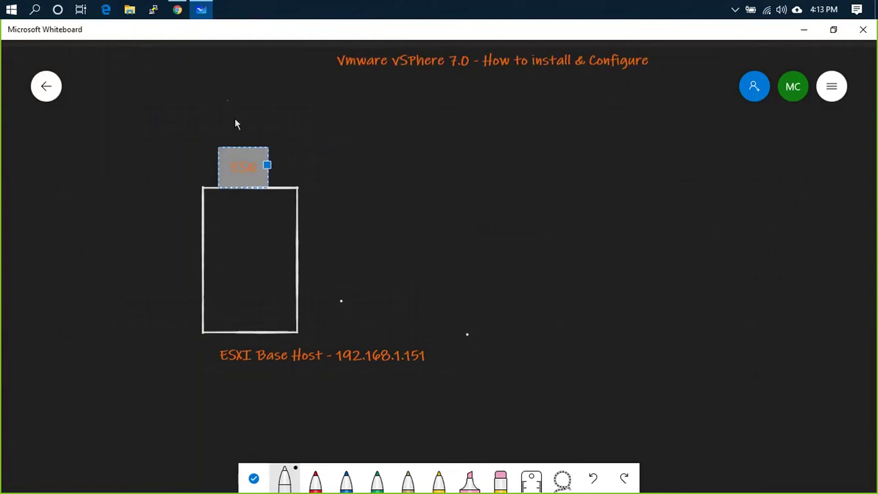
{"action": "type", "text": " 6.5"}
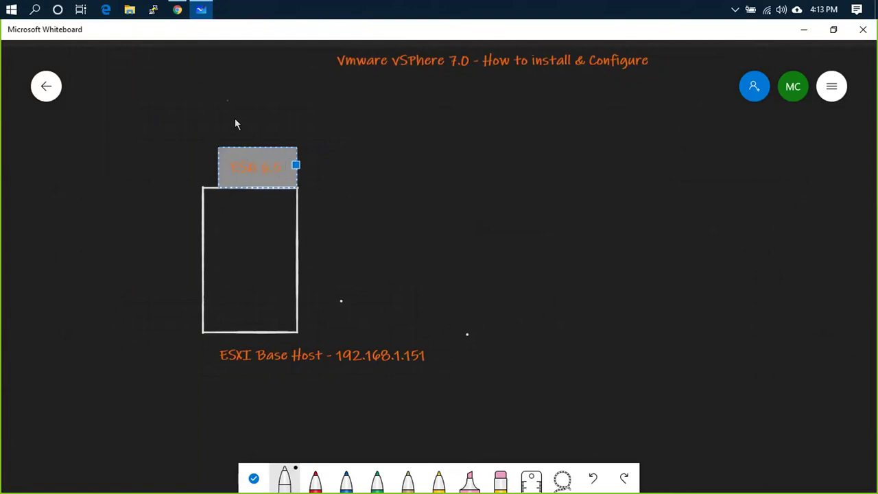
{"action": "type", "text": " Install"}
{"action": "key", "text": "BackSpace"}
{"action": "key", "text": "BackSpace"}
{"action": "key", "text": "BackSpace"}
{"action": "key", "text": "BackSpace"}
{"action": "key", "text": "BackSpace"}
{"action": "key", "text": "BackSpace"}
{"action": "key", "text": "BackSpace"}
{"action": "key", "text": "BackSpace"}
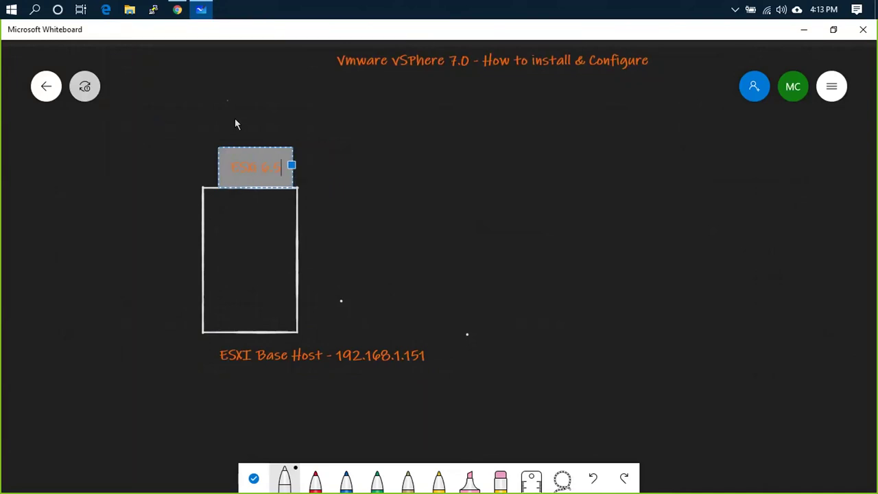
{"action": "left_click", "coordinate": [369, 159]}
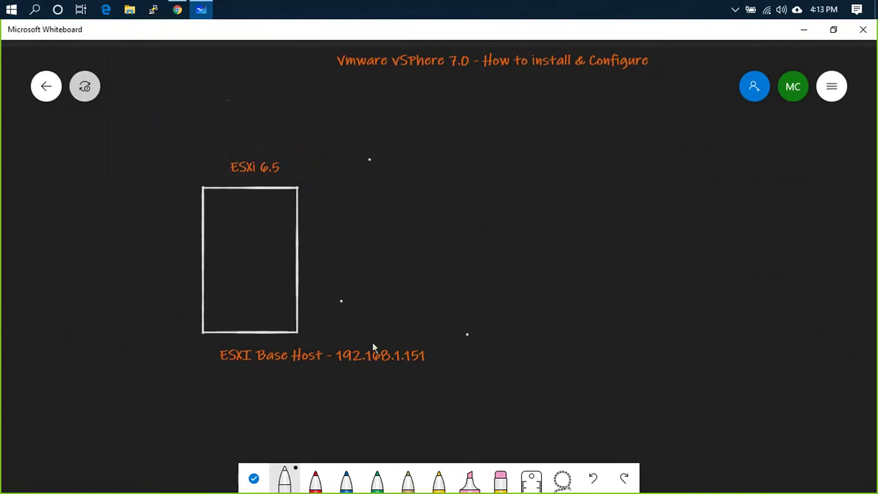
- In blue ink, draw a square inside the rectangle, an arrow to it, and underline vSphere 7.0
{"action": "left_click", "coordinate": [347, 479]}
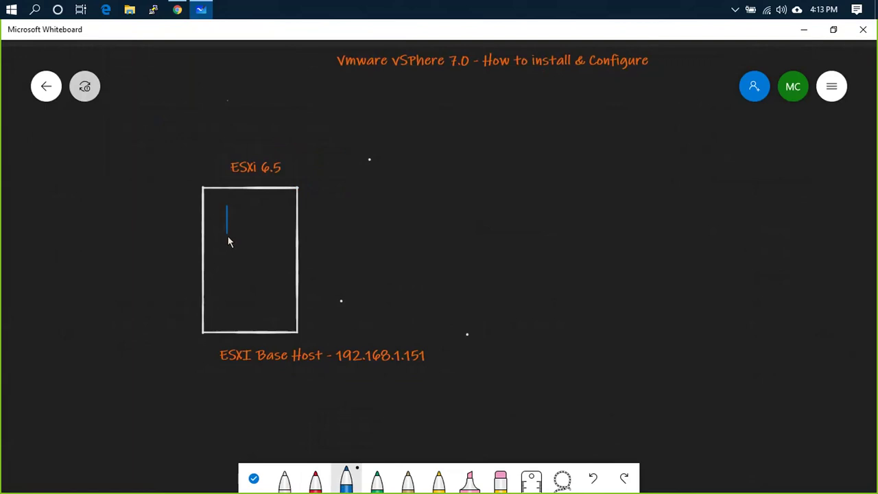
{"action": "mouse_move", "coordinate": [259, 218]}
{"action": "left_mouse_down"}
{"action": "mouse_move", "coordinate": [258, 206]}
{"action": "mouse_move", "coordinate": [227, 206]}
{"action": "left_mouse_up"}
{"action": "right_click", "coordinate": [232, 247]}
{"action": "left_click", "coordinate": [246, 209]}
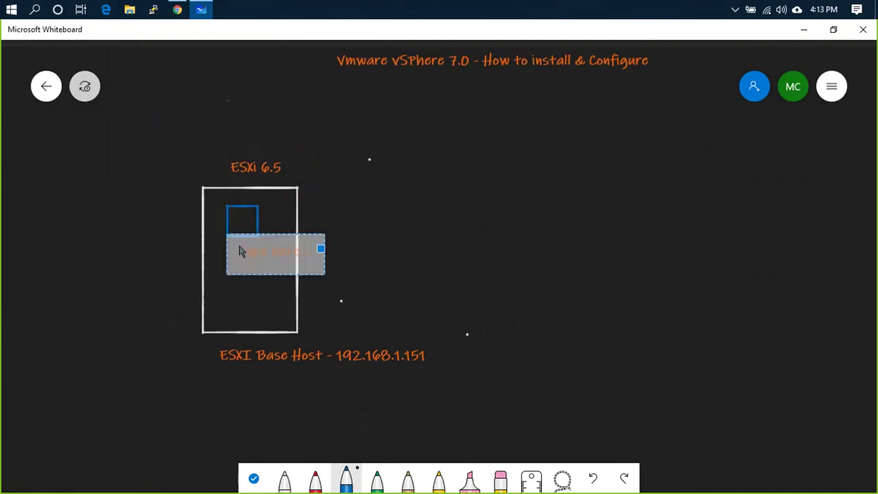
{"action": "key", "text": "Escape"}
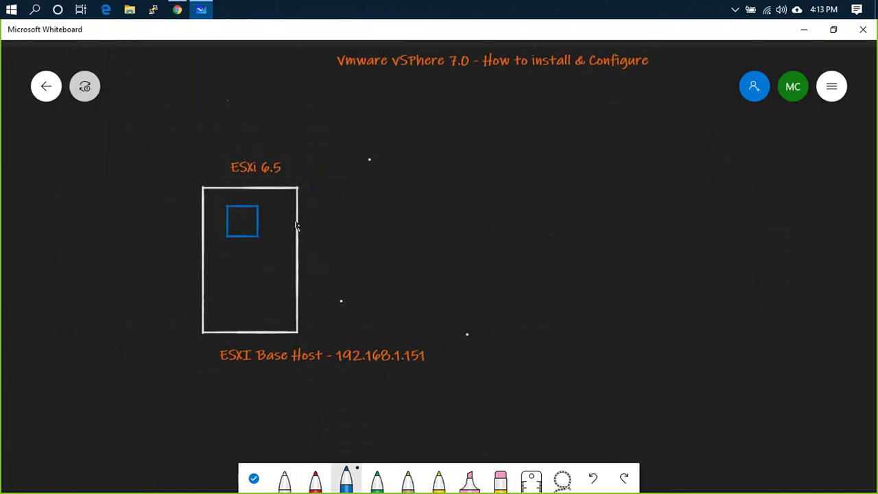
{"action": "mouse_move", "coordinate": [335, 205]}
{"action": "left_mouse_down"}
{"action": "mouse_move", "coordinate": [279, 216]}
{"action": "mouse_move", "coordinate": [270, 207]}
{"action": "mouse_move", "coordinate": [268, 217]}
{"action": "left_mouse_up"}
{"action": "left_click_drag", "start_coordinate": [388, 69], "coordinate": [466, 70]}
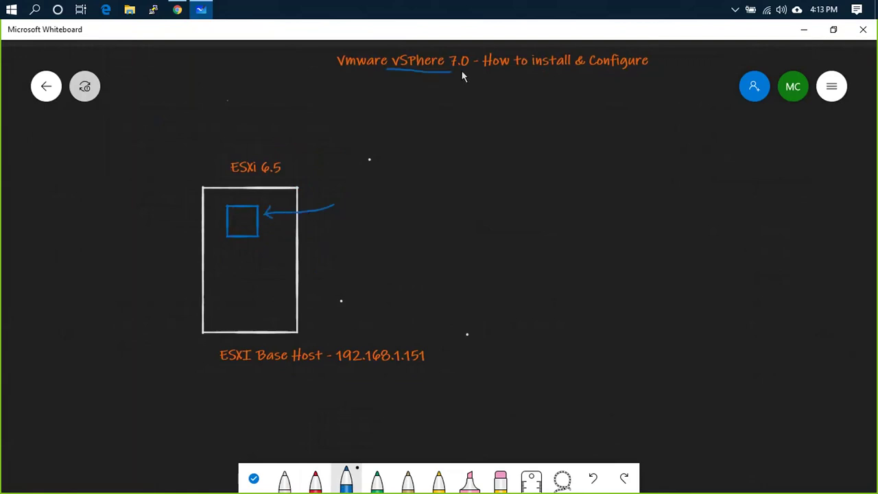
{"action": "right_click", "coordinate": [342, 198]}
- Write 'Install Nested ESXi 7.0 on top of 6.5 Host for Lab Setup' next to the arrow
{"action": "left_click", "coordinate": [356, 168]}
{"action": "type", "text": "I"}
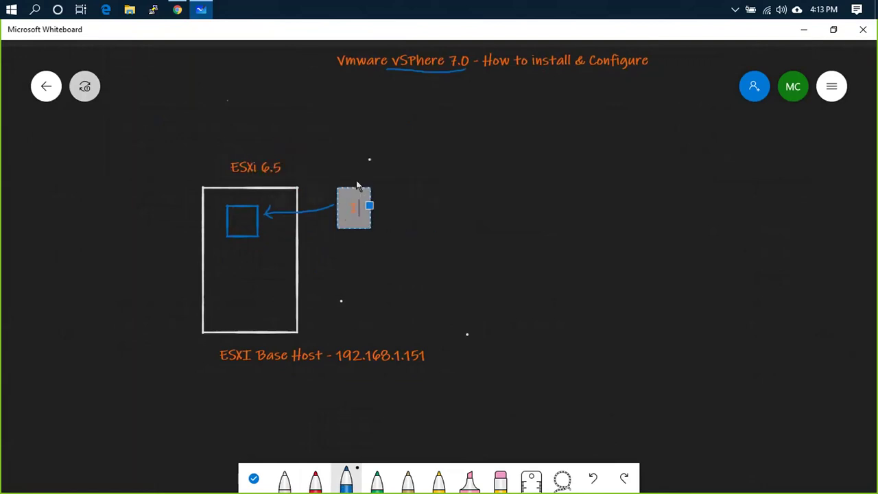
{"action": "type", "text": "nstall nested"}
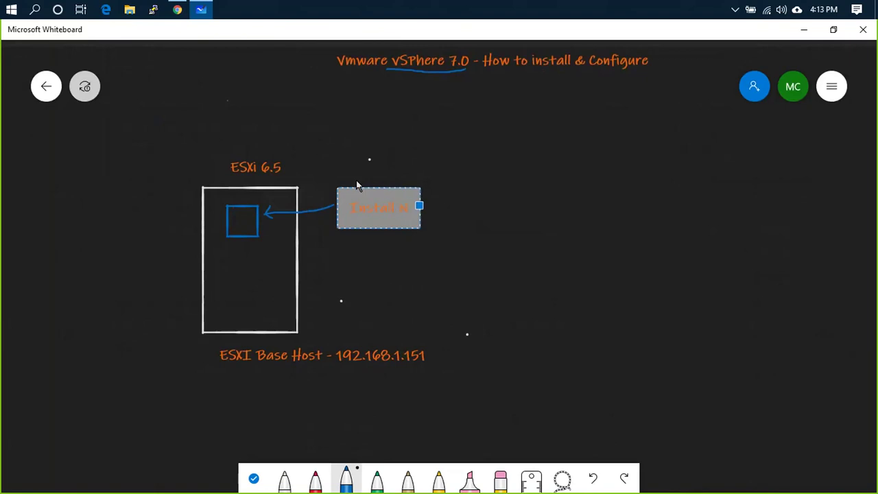
{"action": "type", "text": " E"}
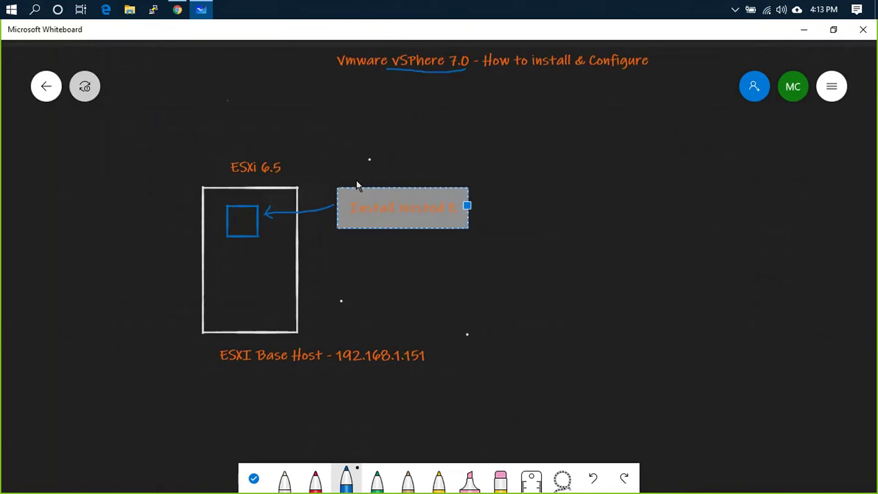
{"action": "type", "text": "SXi"}
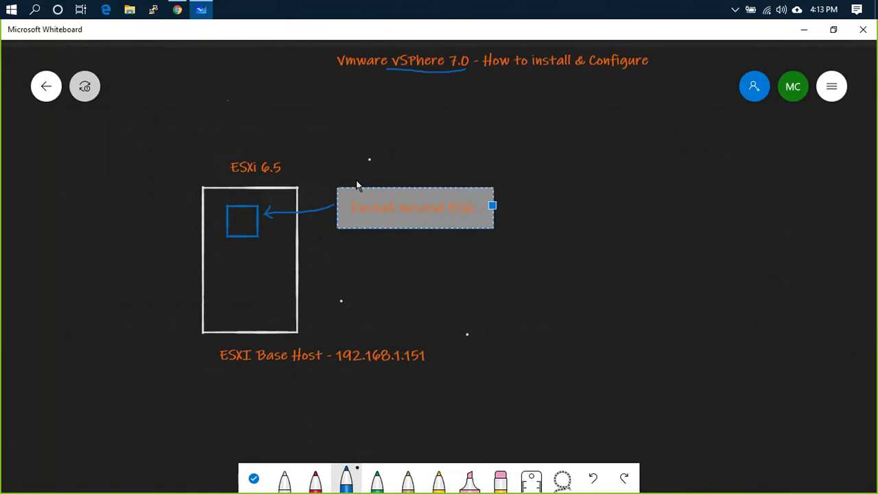
{"action": "type", "text": " 7.0"}
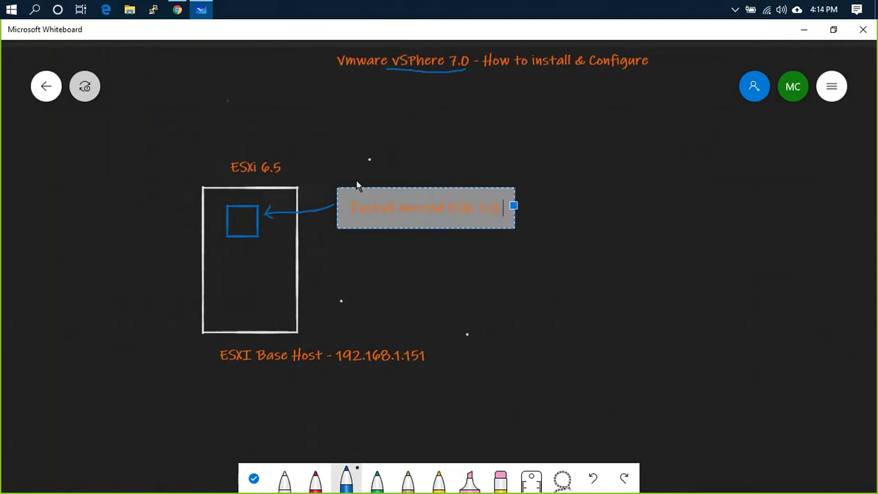
{"action": "type", "text": " on top of"}
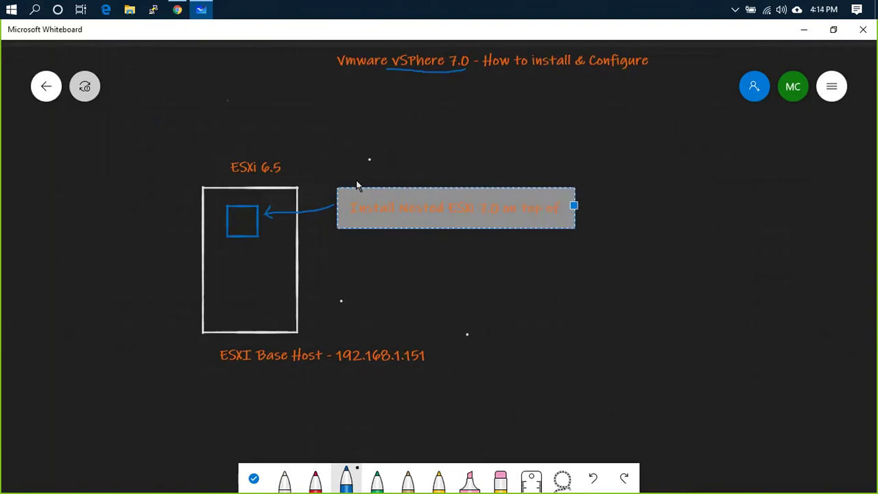
{"action": "type", "text": " 6.5 Host f"}
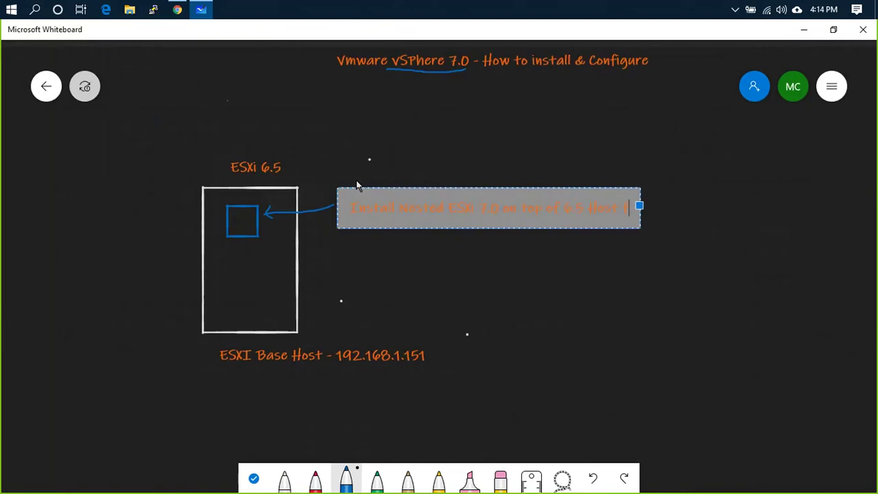
{"action": "type", "text": "or Lab 5et"}
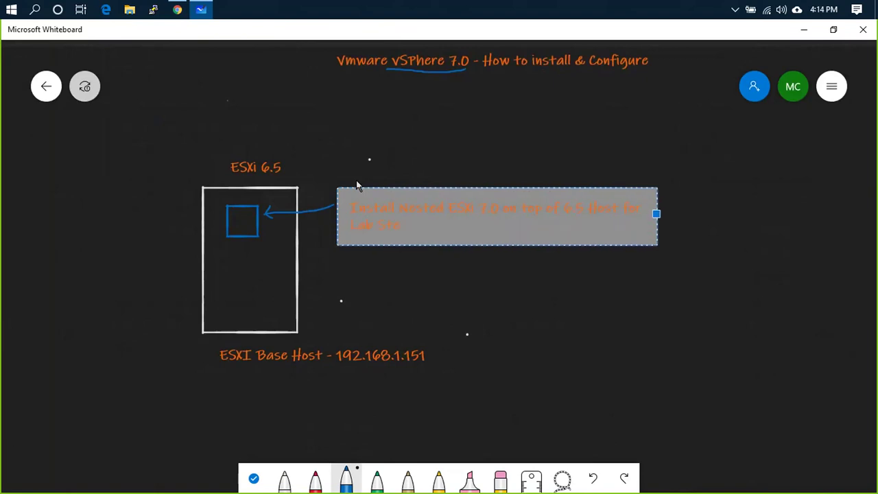
{"action": "type", "text": "up"}
{"action": "left_click", "coordinate": [381, 148]}
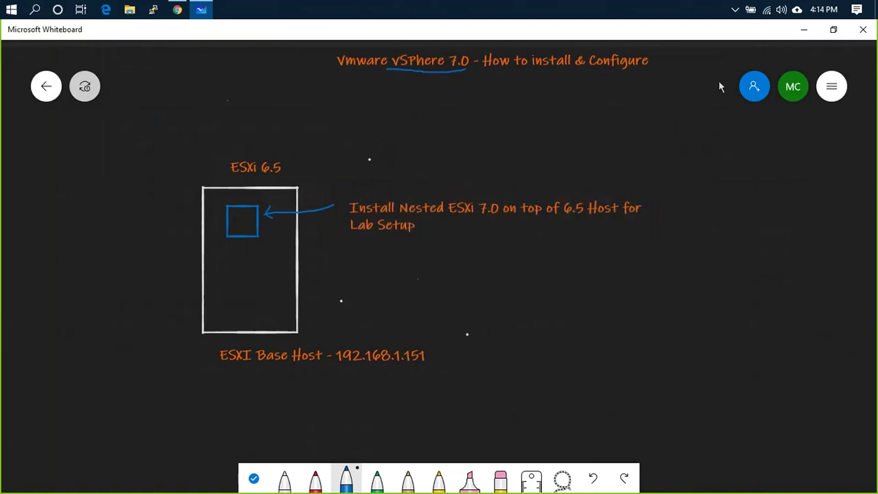
- Back in the Host Client, start a Create/Register VM wizard choosing 'Create a new virtual machine'
{"action": "left_click", "coordinate": [802, 31]}
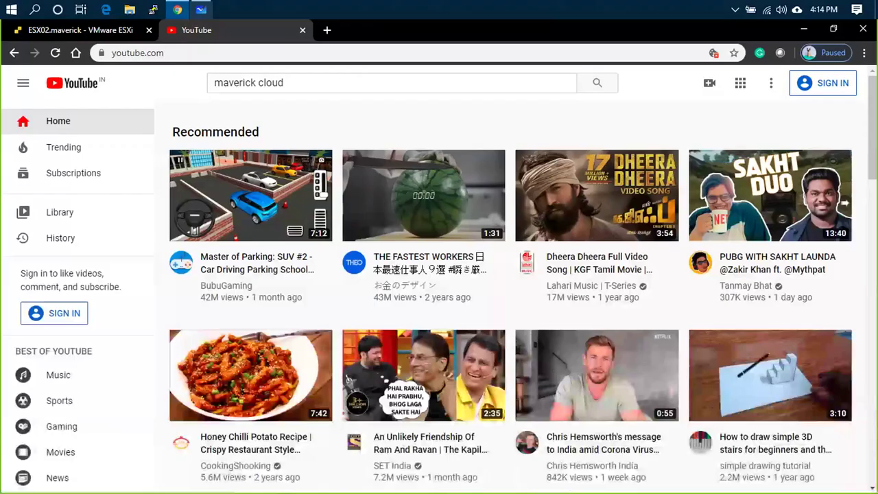
{"action": "left_click", "coordinate": [80, 29]}
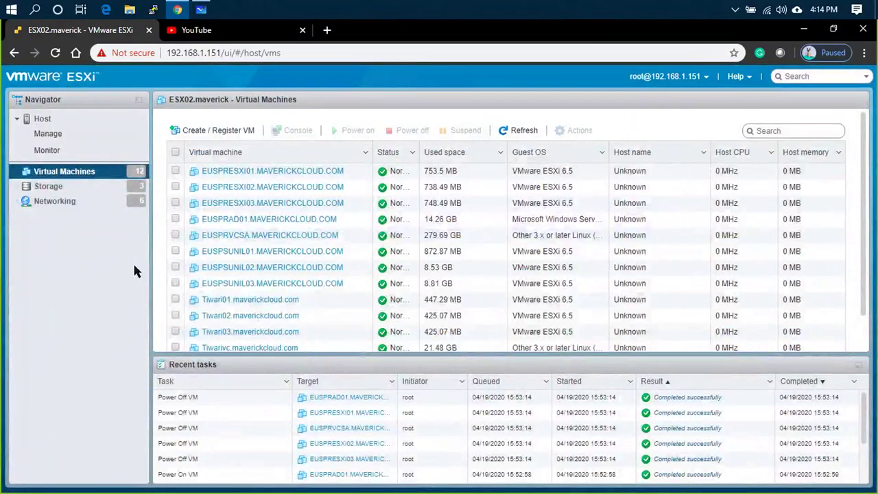
{"action": "left_click", "coordinate": [49, 119]}
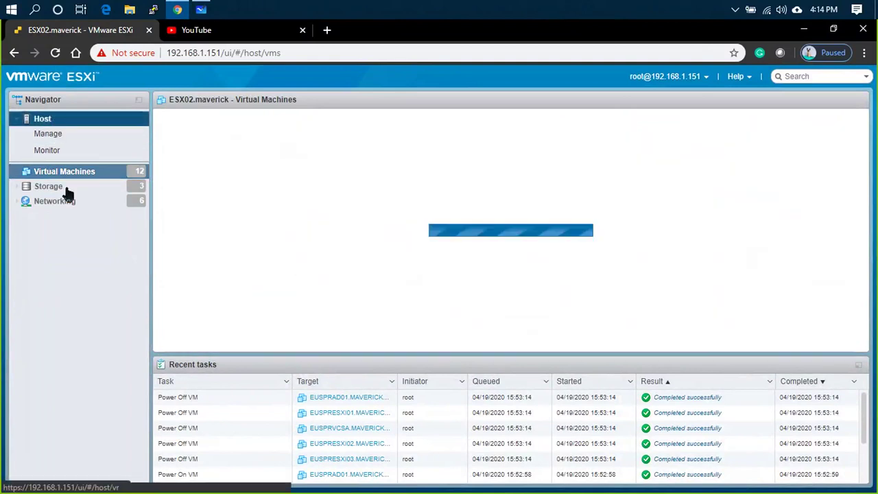
{"action": "left_click", "coordinate": [72, 187]}
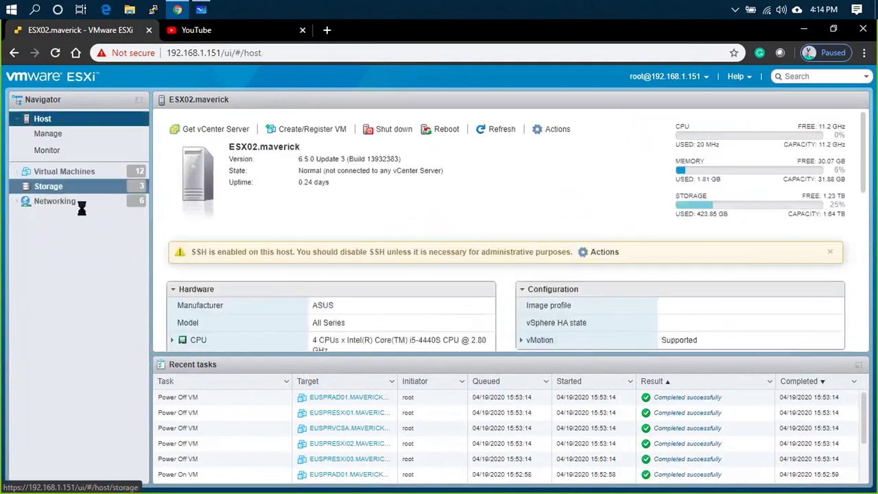
{"action": "right_click", "coordinate": [44, 119]}
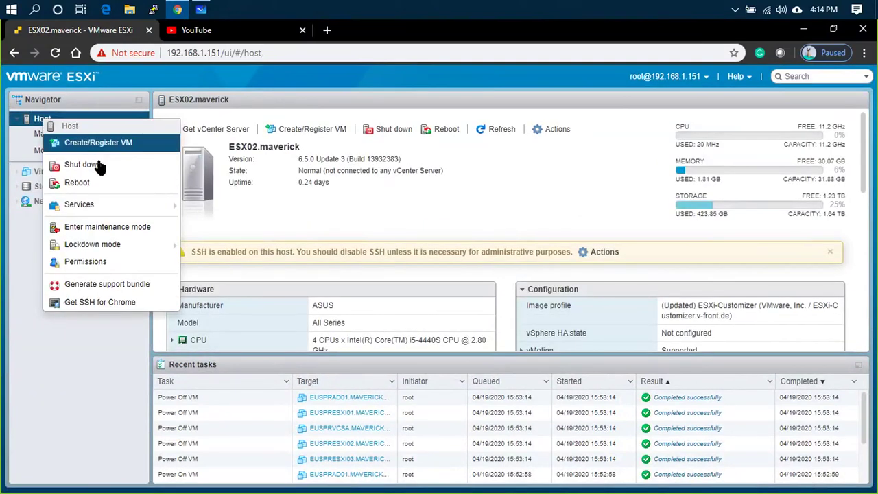
{"action": "left_click", "coordinate": [98, 143]}
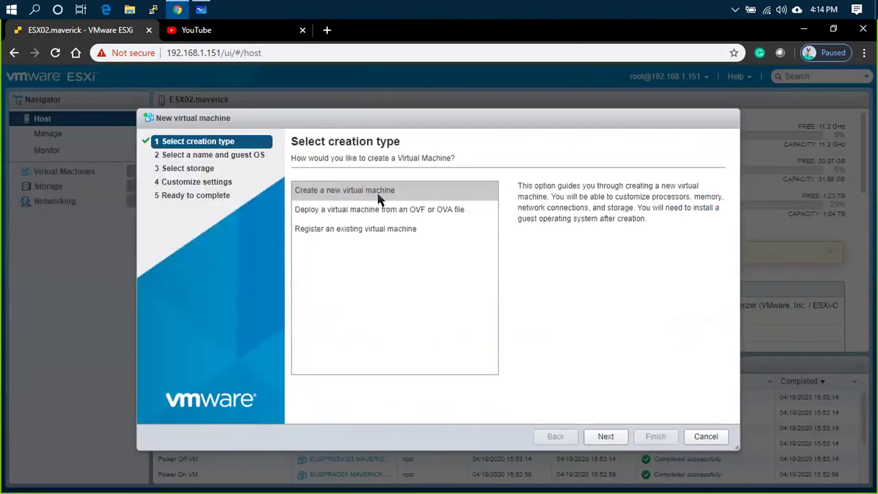
{"action": "double_click", "coordinate": [380, 197]}
{"action": "left_click", "coordinate": [372, 203]}
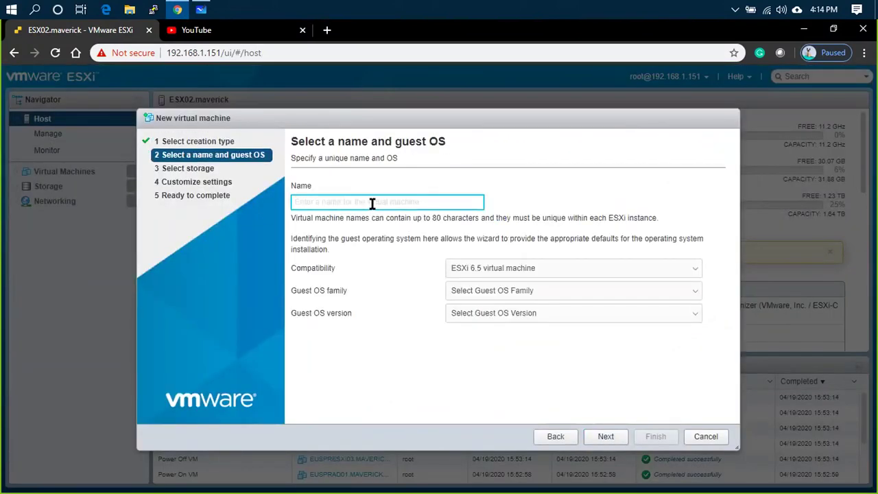
- Name the virtual machine LABESXi01.mavericktrainings.com
{"action": "type", "text": "LABE"}
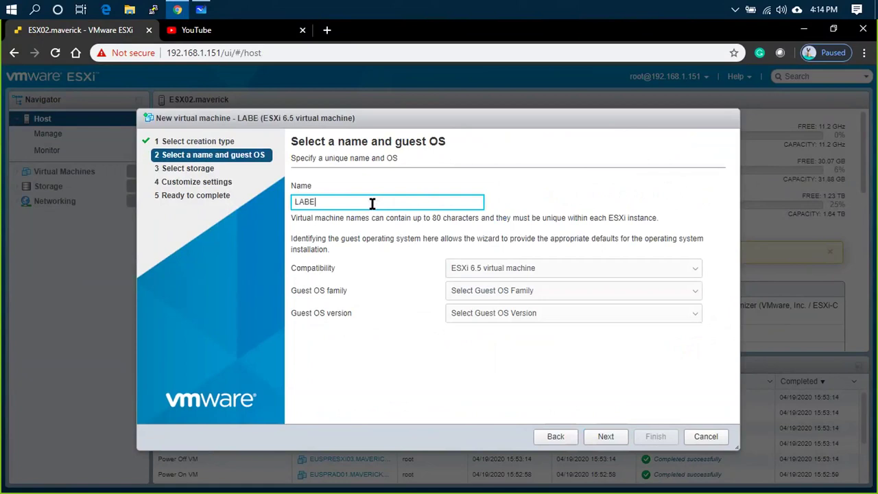
{"action": "type", "text": "SXi01.MAVERICJ"}
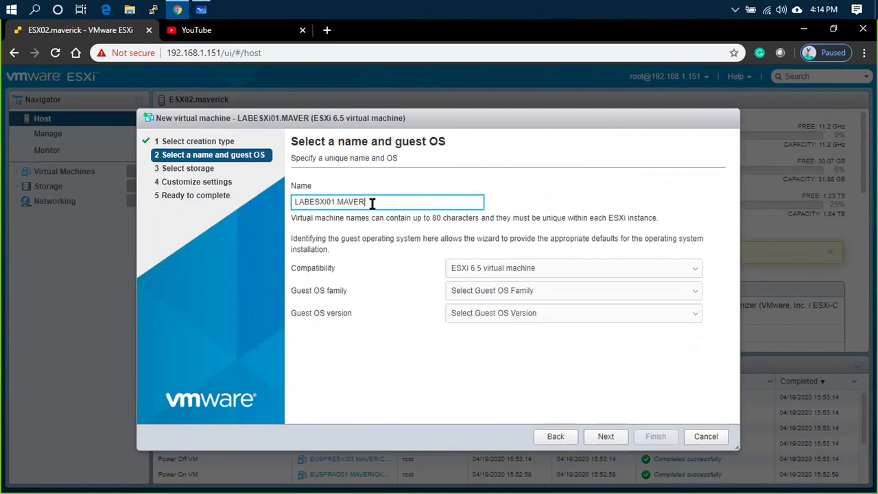
{"action": "key", "text": "BackSpace"}
{"action": "key", "text": "BackSpace"}
{"action": "key", "text": "BackSpace"}
{"action": "key", "text": "BackSpace"}
{"action": "key", "text": "BackSpace"}
{"action": "key", "text": "BackSpace"}
{"action": "key", "text": "BackSpace"}
{"action": "key", "text": "BackSpace"}
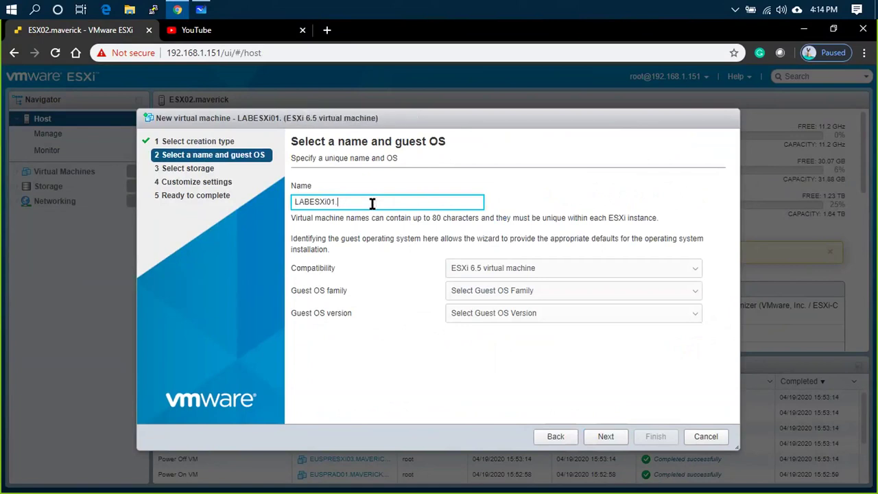
{"action": "type", "text": "m"}
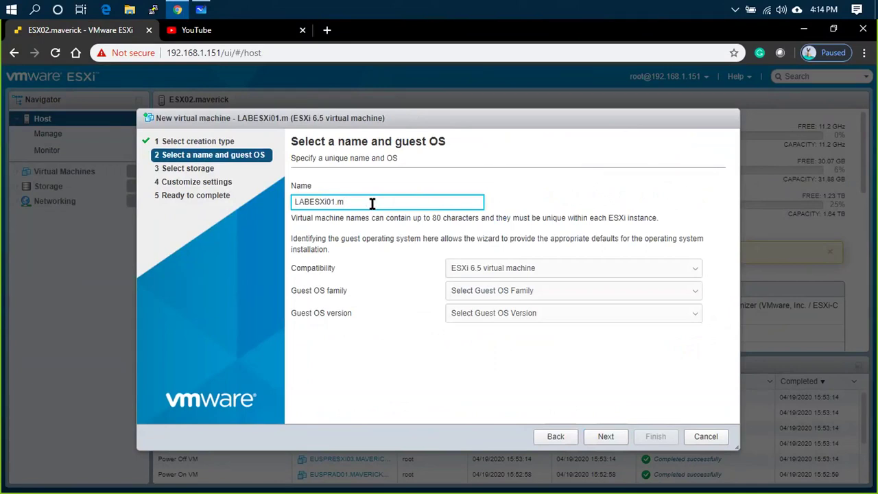
{"action": "type", "text": "avericktrainings.com"}
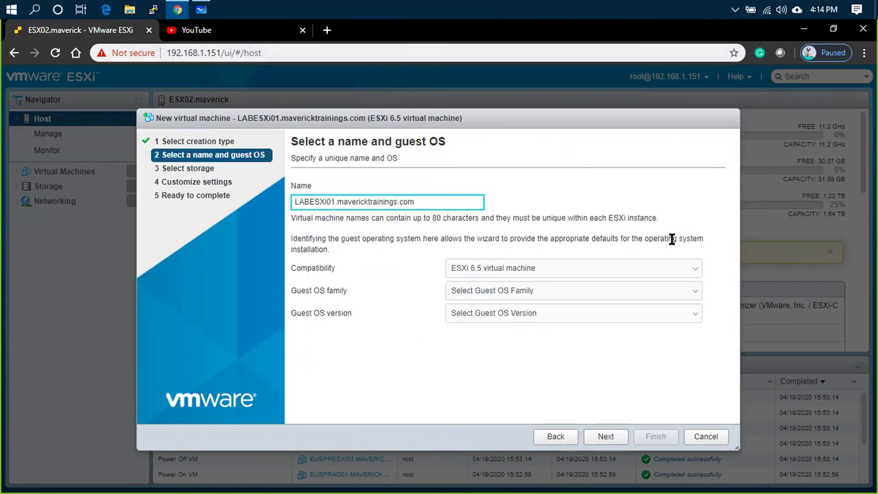
{"action": "left_click_drag", "start_coordinate": [339, 201], "coordinate": [367, 198]}
{"action": "left_click", "coordinate": [448, 203]}
- Set the guest OS family to Other and version to VMware ESXi 6.5
{"action": "left_click", "coordinate": [551, 296]}
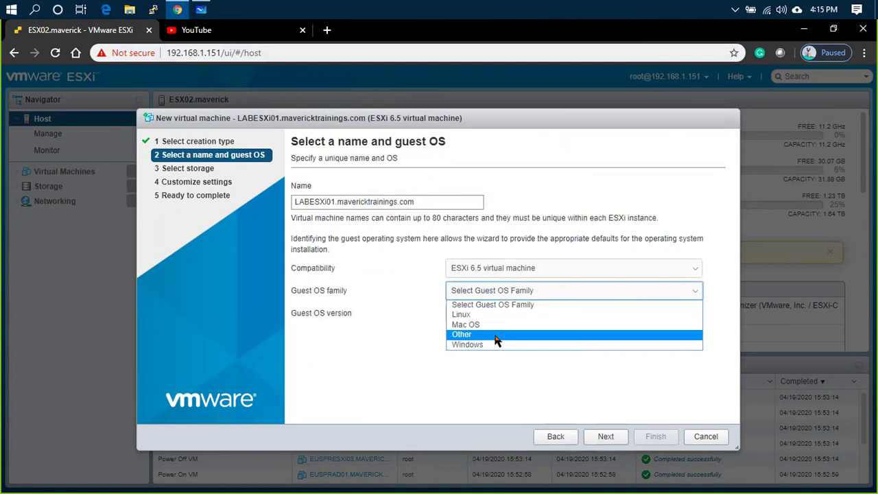
{"action": "left_click", "coordinate": [497, 336]}
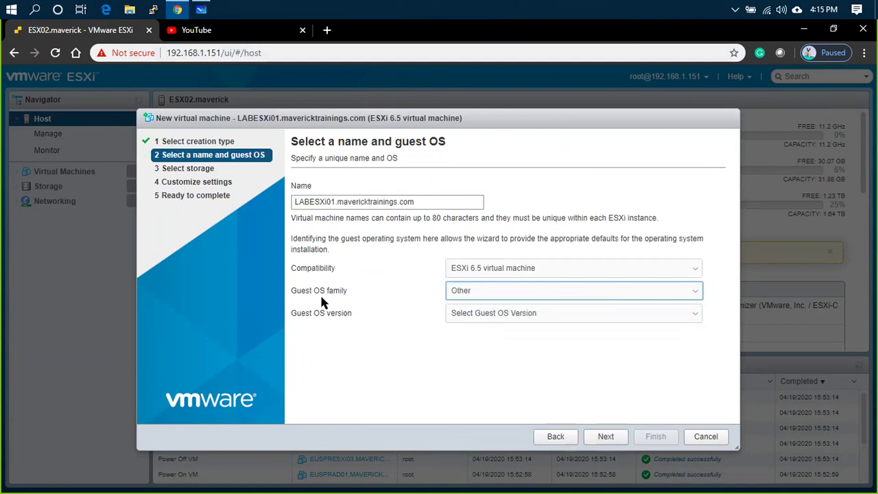
{"action": "left_click", "coordinate": [500, 317]}
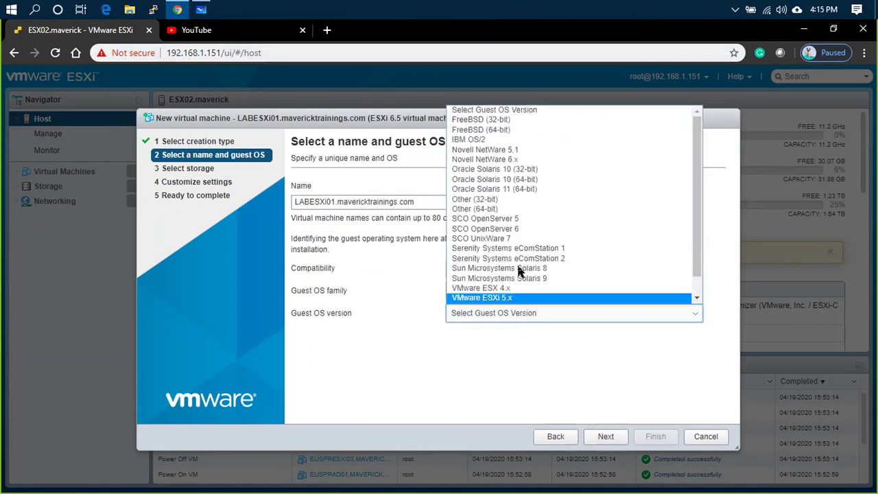
{"action": "scroll", "coordinate": [527, 253], "scroll_direction": "down", "scroll_amount": 1}
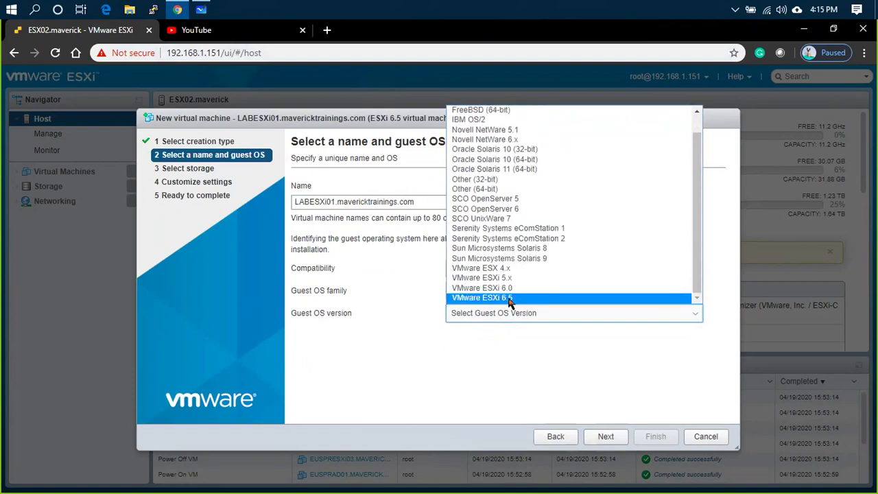
{"action": "left_click", "coordinate": [502, 301]}
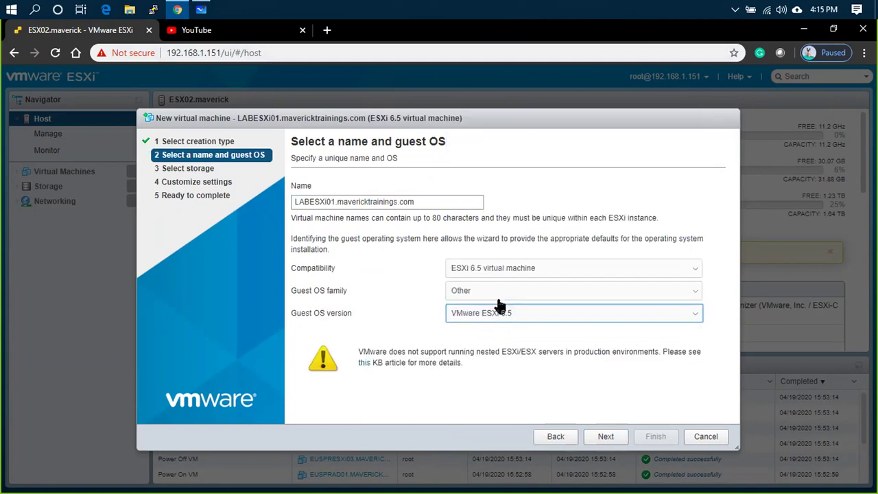
{"action": "left_click", "coordinate": [535, 323]}
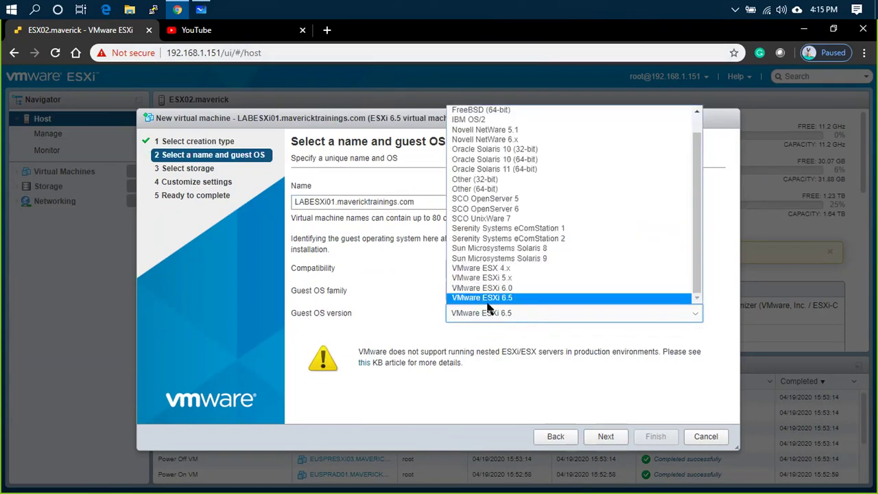
{"action": "left_click", "coordinate": [503, 301]}
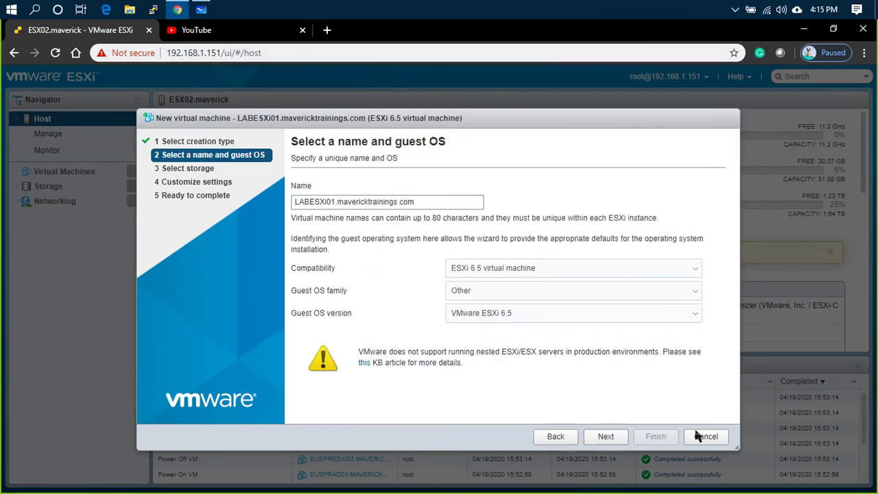
- Store the VM on the SSD datastore
{"action": "left_click", "coordinate": [597, 440]}
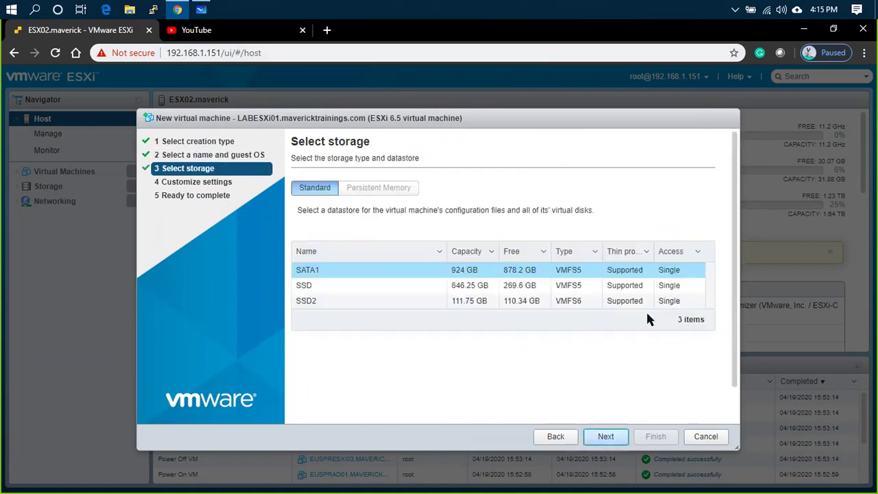
{"action": "left_click", "coordinate": [330, 291]}
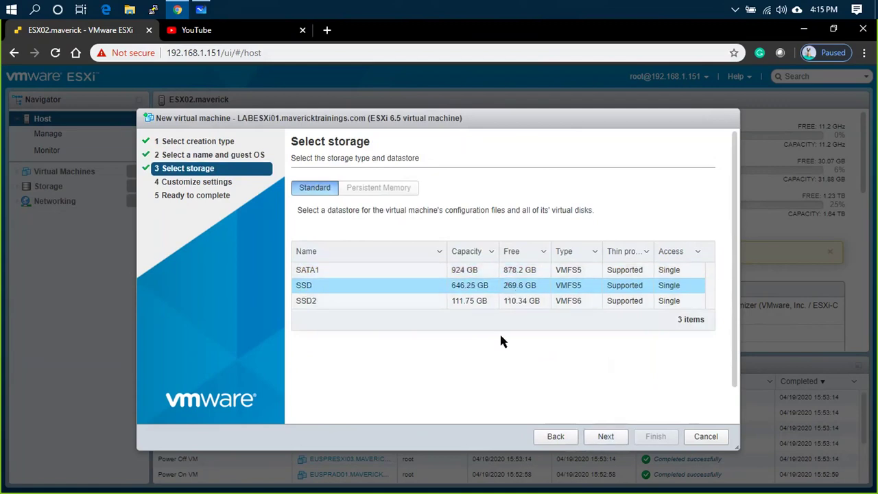
{"action": "left_click", "coordinate": [605, 437]}
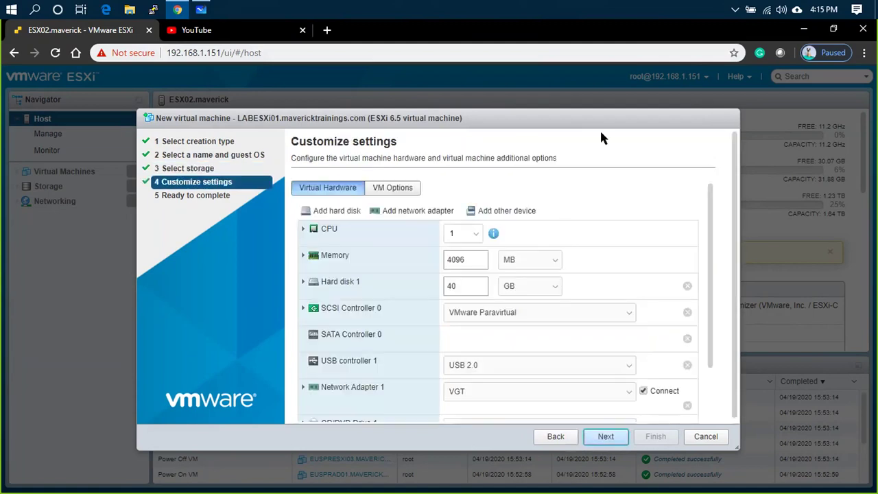
- Give the VM 4 CPUs and 6 GB of memory
{"action": "left_click", "coordinate": [461, 214]}
{"action": "left_click", "coordinate": [476, 214]}
{"action": "left_click", "coordinate": [461, 266]}
{"action": "double_click", "coordinate": [467, 241]}
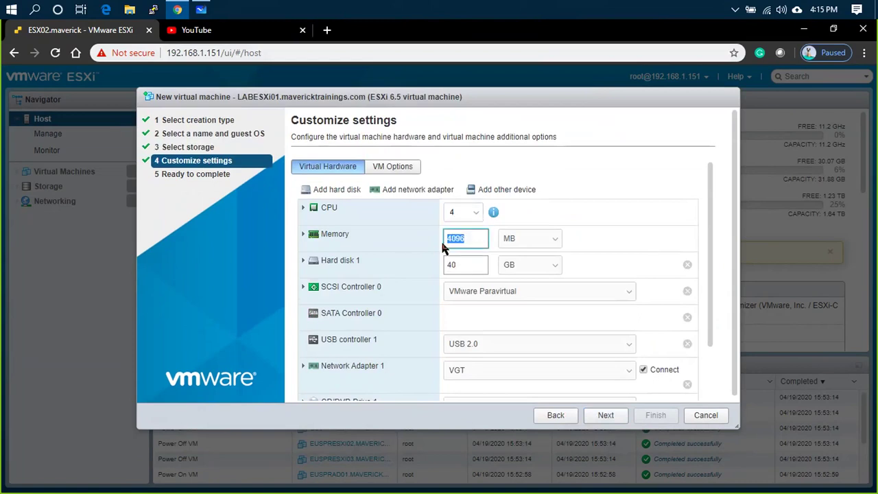
{"action": "type", "text": "6"}
{"action": "left_click", "coordinate": [521, 257]}
{"action": "left_click", "coordinate": [517, 281]}
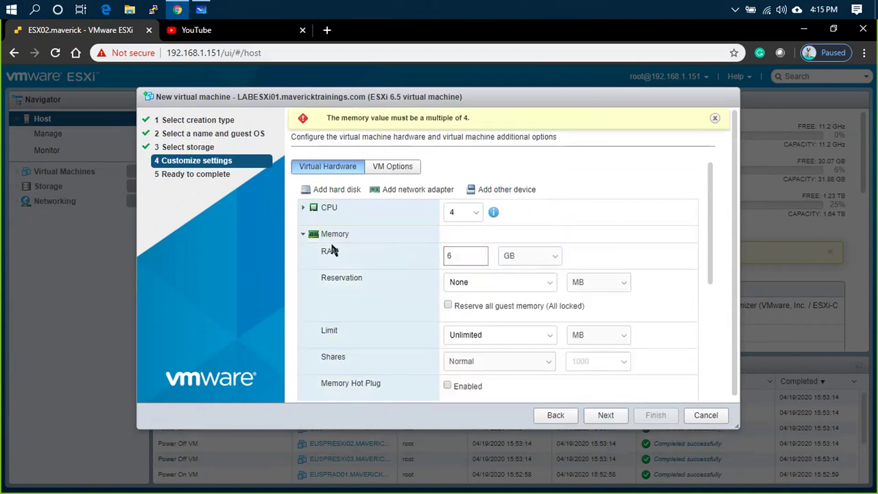
{"action": "left_click", "coordinate": [302, 234]}
- Resize Hard disk 1 to 15 GB and make it thin provisioned
{"action": "left_click_drag", "start_coordinate": [463, 268], "coordinate": [439, 267]}
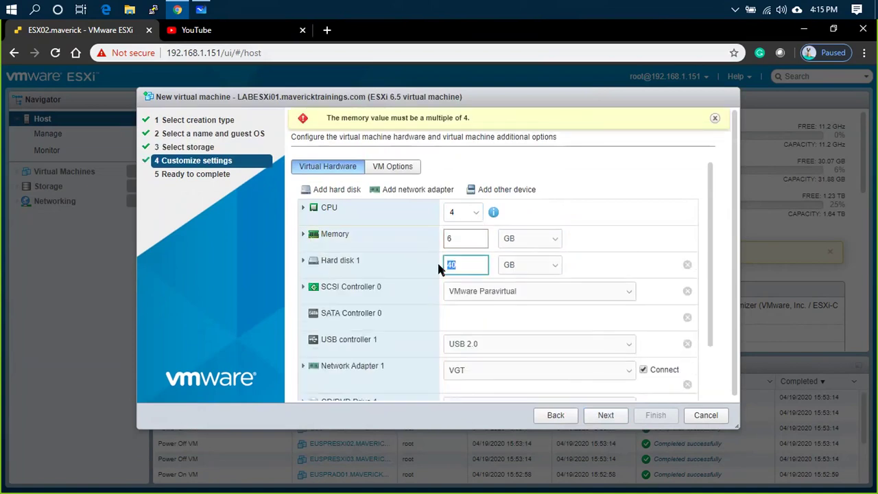
{"action": "left_click", "coordinate": [613, 252]}
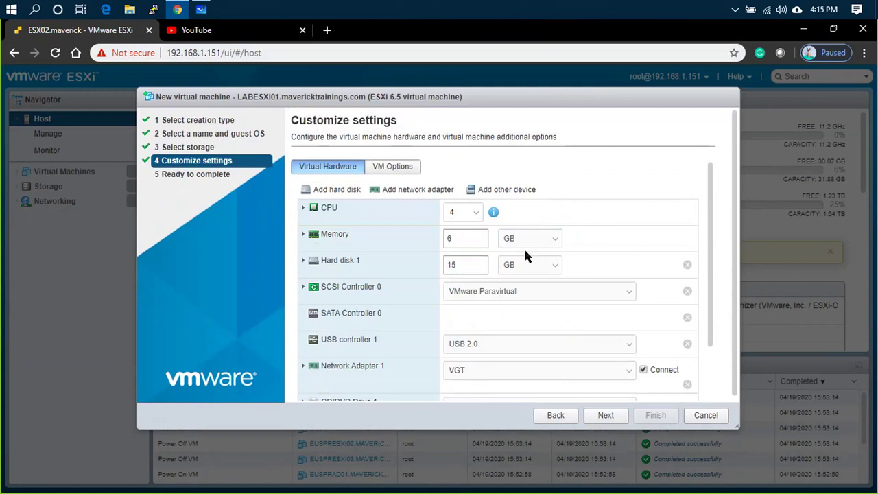
{"action": "left_click", "coordinate": [304, 263]}
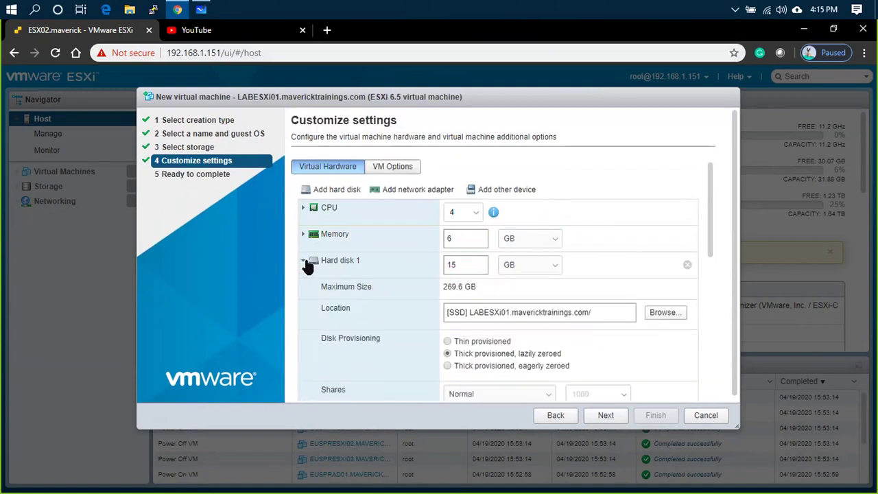
{"action": "left_click", "coordinate": [305, 261]}
{"action": "left_click", "coordinate": [472, 341]}
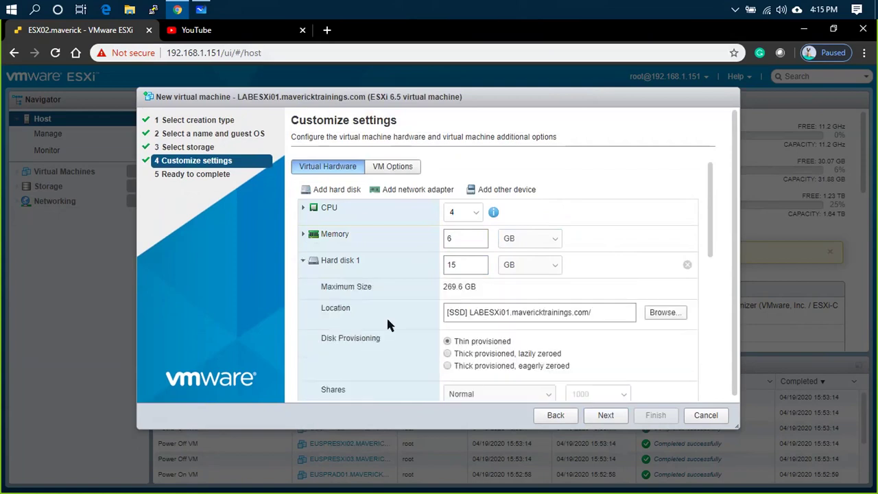
{"action": "left_click", "coordinate": [304, 261]}
{"action": "left_click", "coordinate": [471, 268]}
{"action": "double_click", "coordinate": [471, 269]}
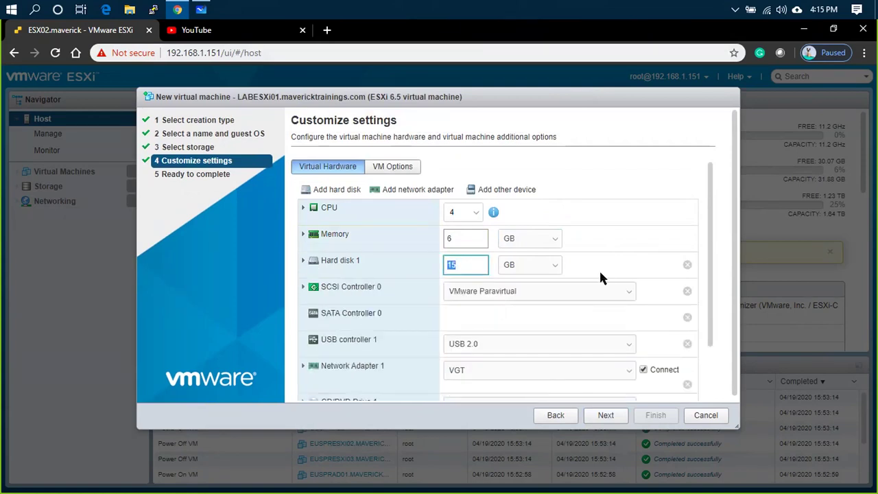
{"action": "scroll", "coordinate": [621, 274], "scroll_direction": "down", "scroll_amount": 2}
- Connect the network adapter to VLAN40
{"action": "left_click", "coordinate": [607, 305]}
{"action": "left_click", "coordinate": [498, 360]}
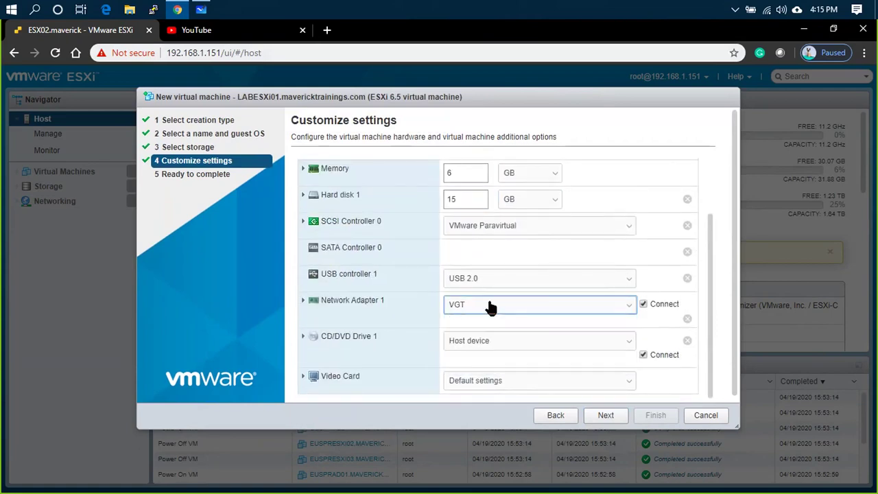
{"action": "scroll", "coordinate": [651, 264], "scroll_direction": "down", "scroll_amount": 1}
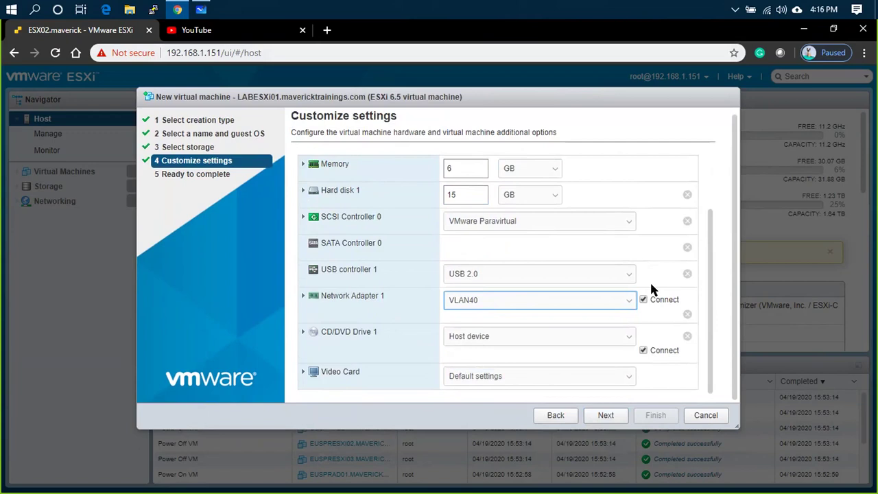
{"action": "scroll", "coordinate": [423, 303], "scroll_direction": "up", "scroll_amount": 1}
{"action": "scroll", "coordinate": [423, 303], "scroll_direction": "down", "scroll_amount": 2}
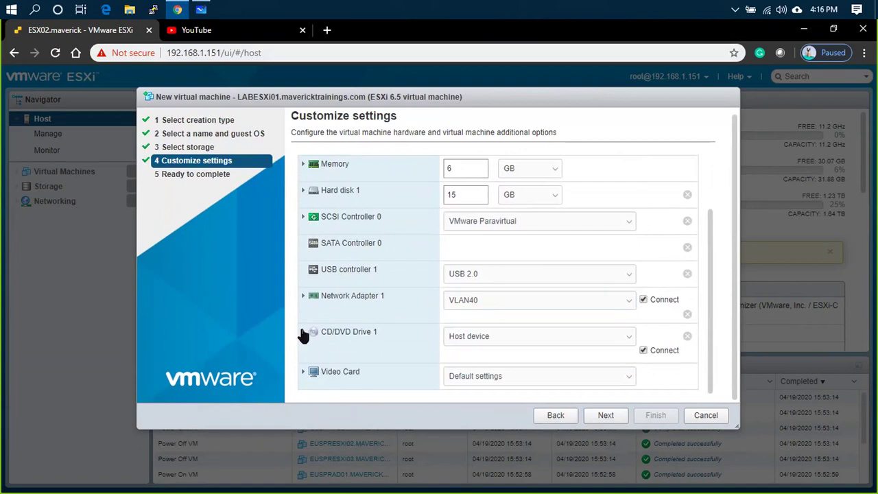
- Expand the CD/DVD drive settings and view its media source choices
{"action": "left_click", "coordinate": [303, 332]}
{"action": "scroll", "coordinate": [548, 261], "scroll_direction": "down", "scroll_amount": 2}
{"action": "left_click", "coordinate": [509, 269]}
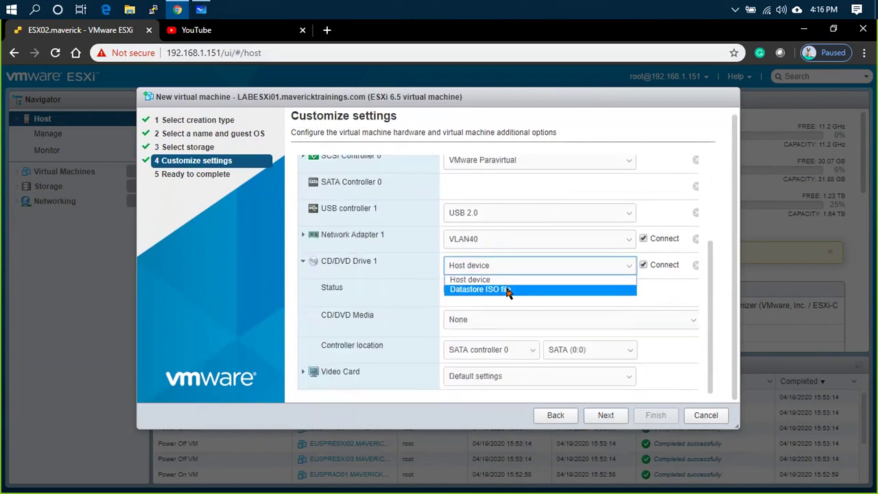
- Attach the ESXi 7.0 installer ISO from SATA1's ISO/7.0 folder and complete the wizard
{"action": "left_click", "coordinate": [508, 290]}
{"action": "left_click", "coordinate": [340, 200]}
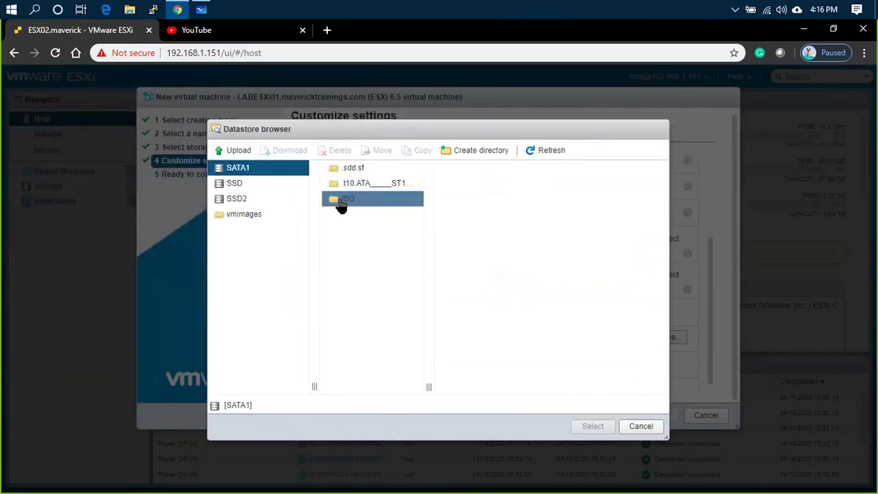
{"action": "left_click", "coordinate": [342, 204]}
{"action": "left_click", "coordinate": [499, 175]}
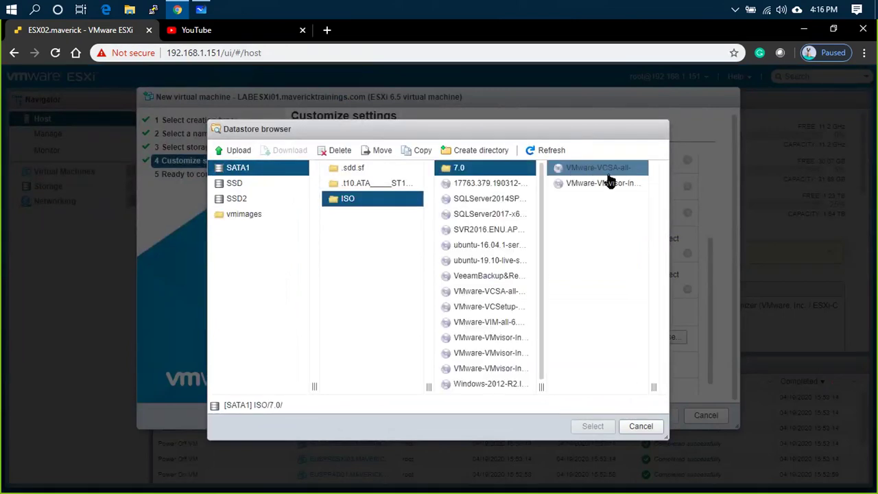
{"action": "left_click", "coordinate": [609, 183]}
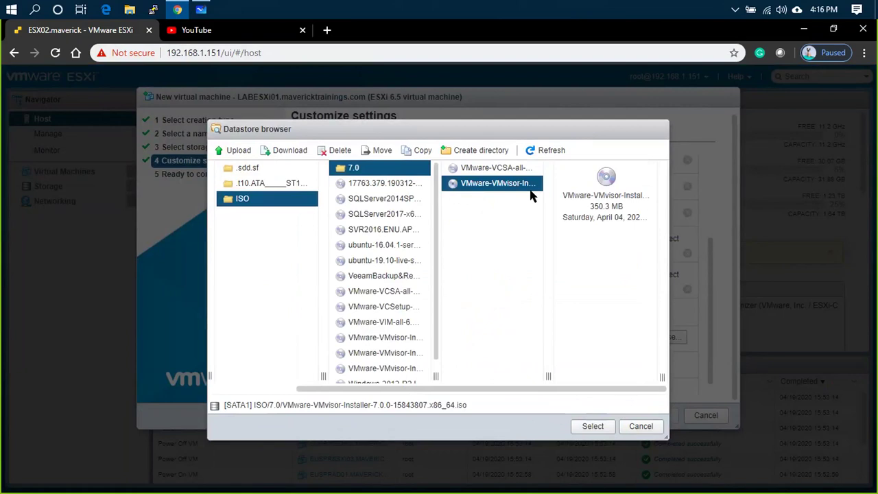
{"action": "left_click", "coordinate": [584, 427]}
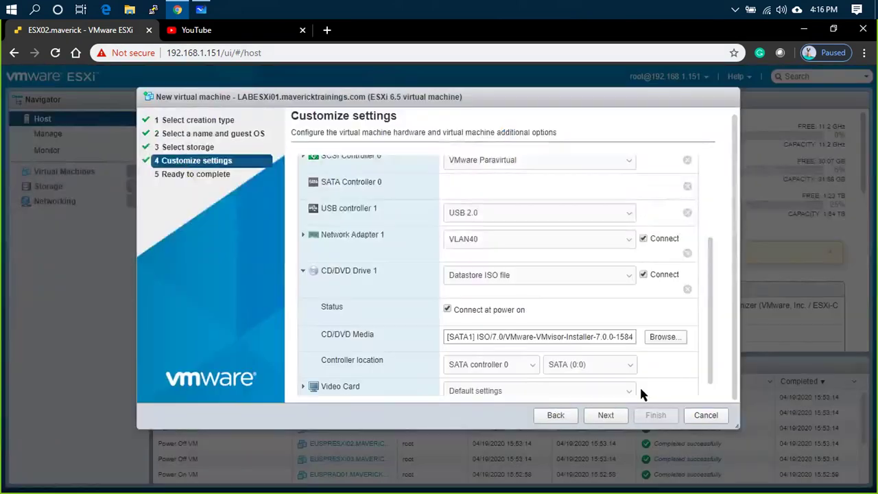
{"action": "left_click", "coordinate": [606, 415]}
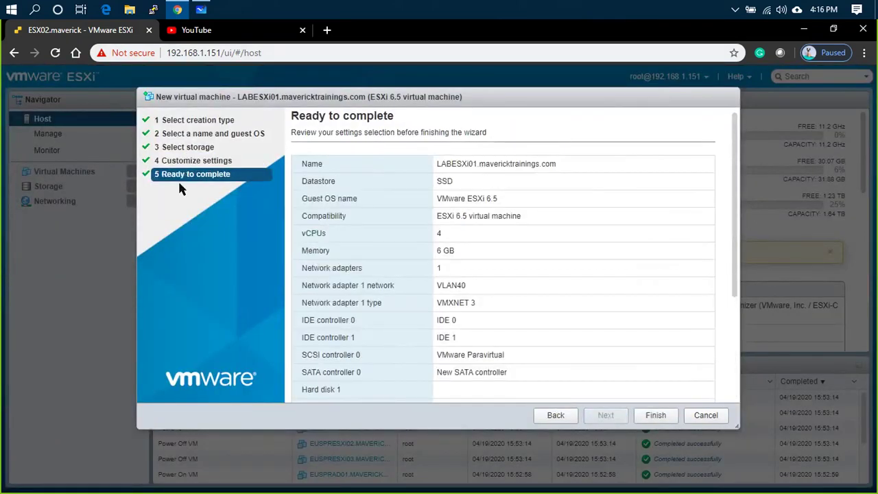
{"action": "left_click", "coordinate": [655, 415]}
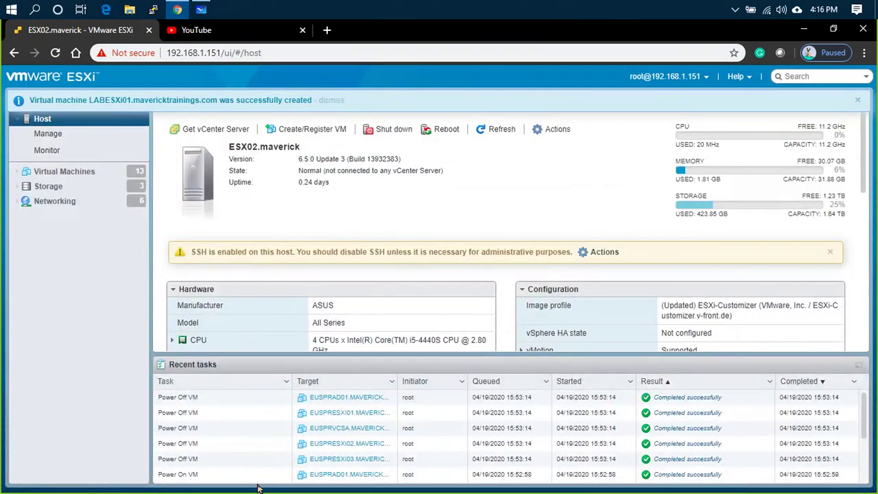
- Power on LABESXi01.mavericktrainings.com from Virtual Machines and open its console
{"action": "scroll", "coordinate": [782, 199], "scroll_direction": "down", "scroll_amount": 5}
{"action": "scroll", "coordinate": [613, 216], "scroll_direction": "up", "scroll_amount": 5}
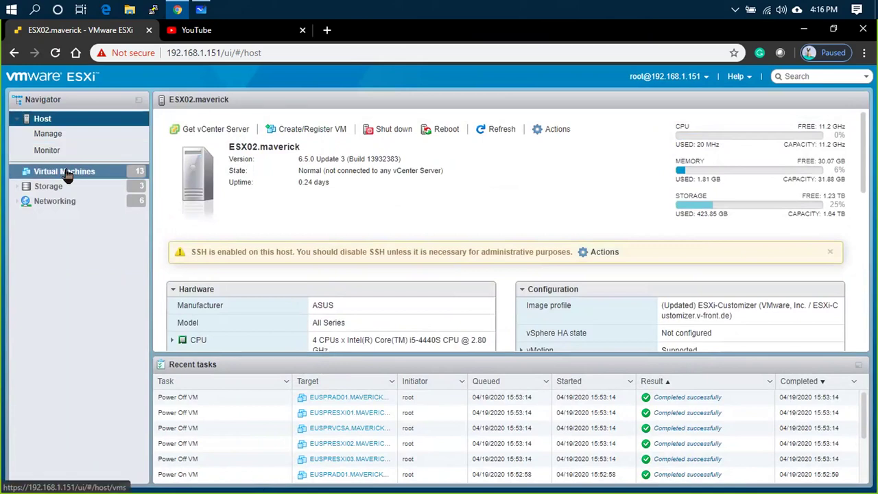
{"action": "left_click", "coordinate": [89, 171]}
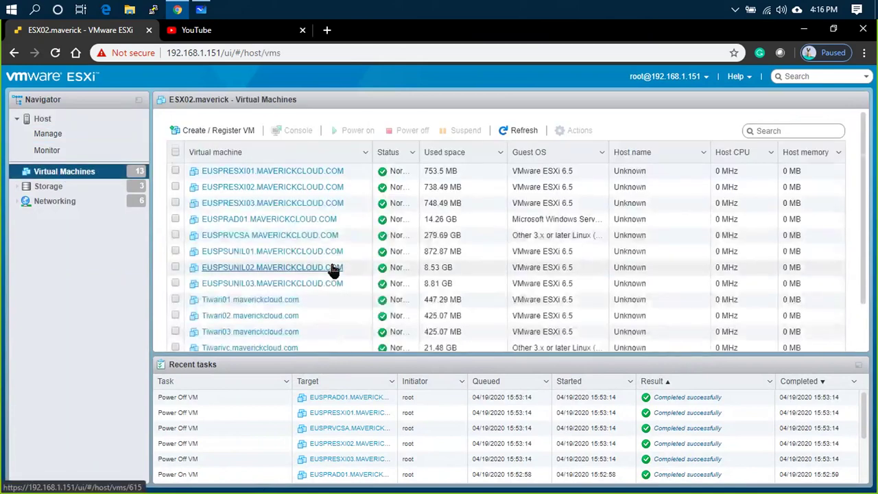
{"action": "scroll", "coordinate": [334, 269], "scroll_direction": "down", "scroll_amount": 3}
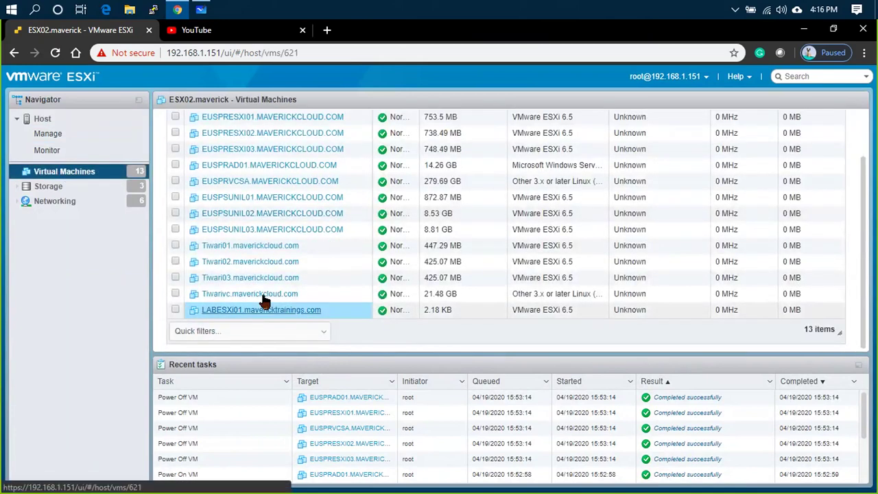
{"action": "left_click", "coordinate": [260, 309]}
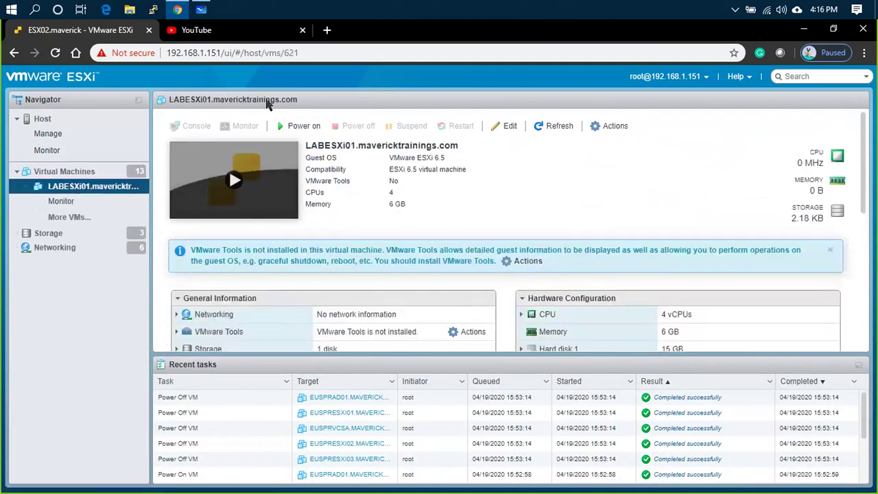
{"action": "left_click", "coordinate": [270, 169]}
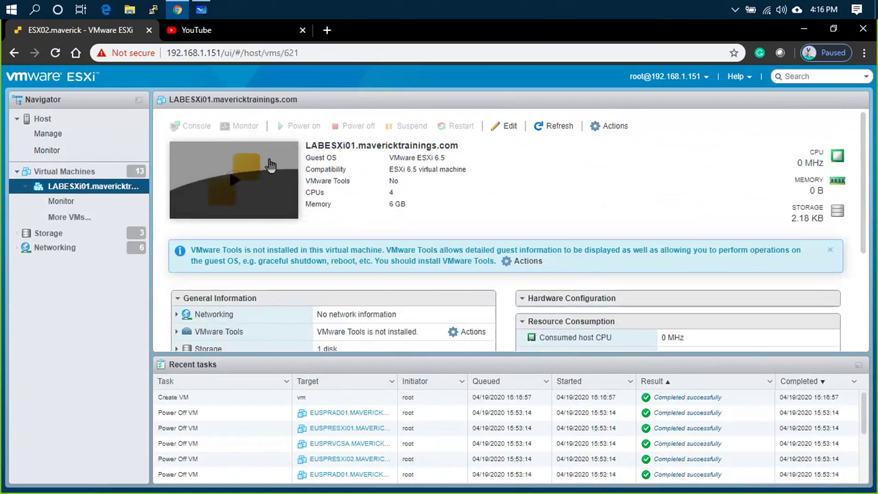
{"action": "left_click", "coordinate": [222, 168]}
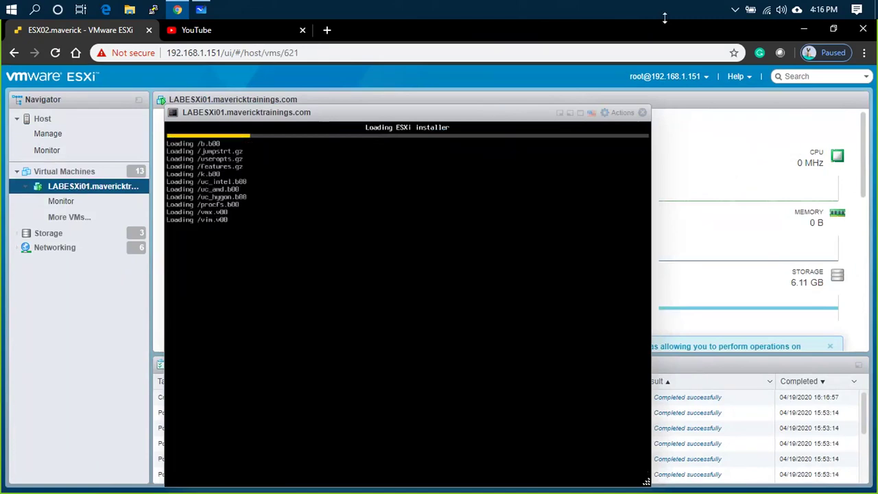
- Close the browser console and launch LABESXi01 in VMware Remote Console instead
{"action": "left_click", "coordinate": [642, 112]}
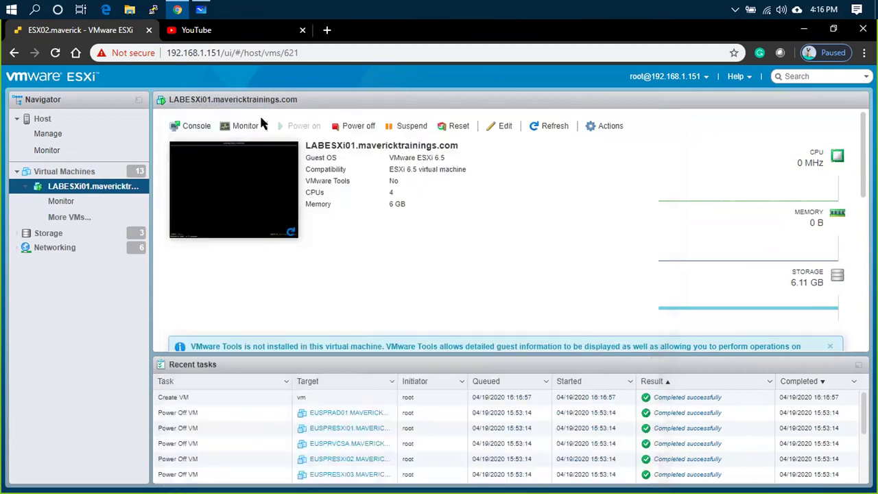
{"action": "left_click", "coordinate": [175, 126]}
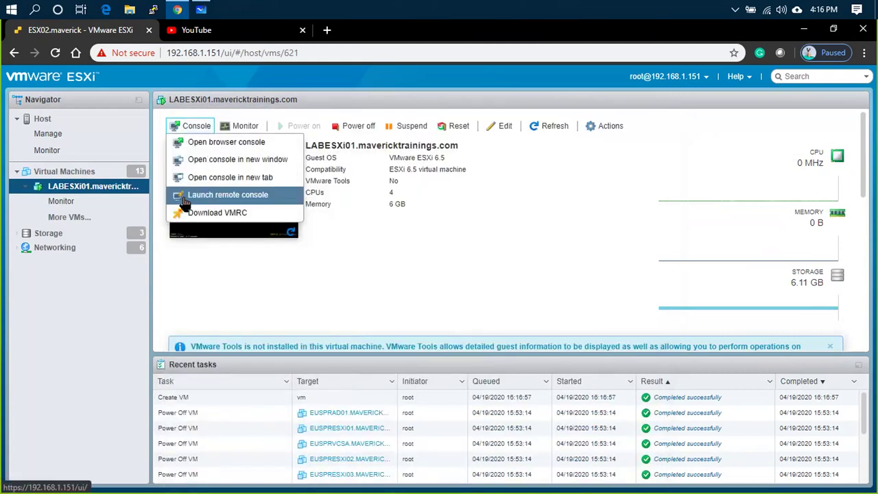
{"action": "left_click", "coordinate": [185, 194]}
{"action": "left_click", "coordinate": [446, 144]}
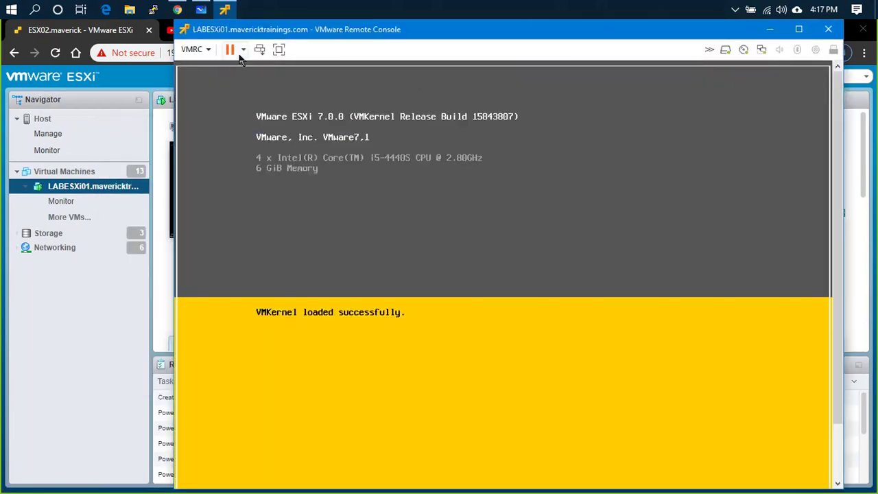
- Switch the VMRC console to full screen while the installer boots to its welcome screen
{"action": "left_click", "coordinate": [279, 50]}
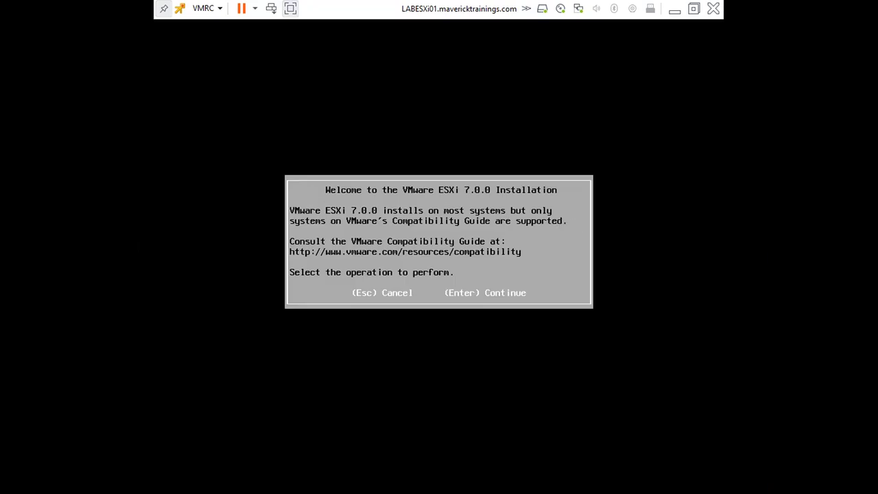
- Accept the EULA, install to the 15 GiB virtual disk and keep the US Default keyboard layout
{"action": "key", "text": "Return"}
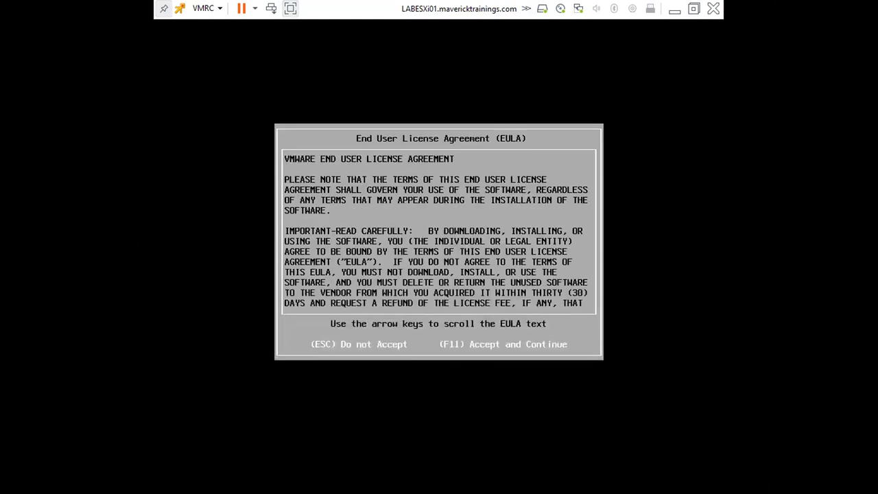
{"action": "key", "text": "F11"}
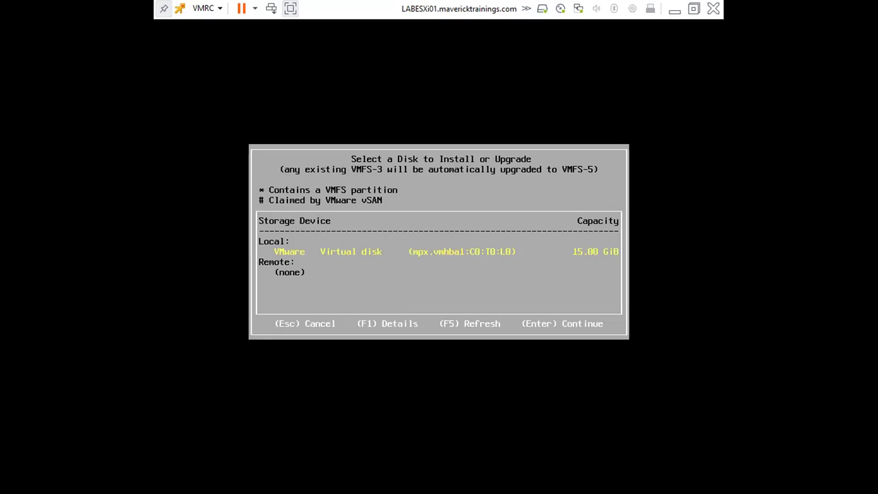
{"action": "key", "text": "Return"}
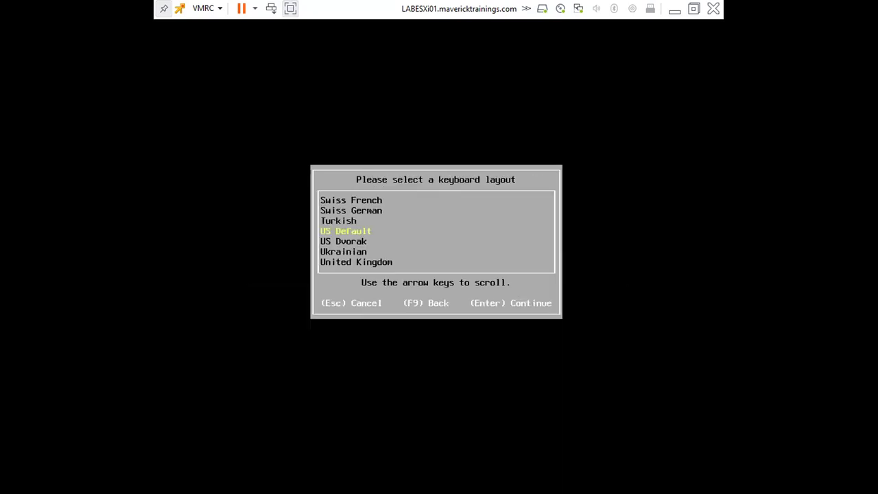
{"action": "key", "text": "Return"}
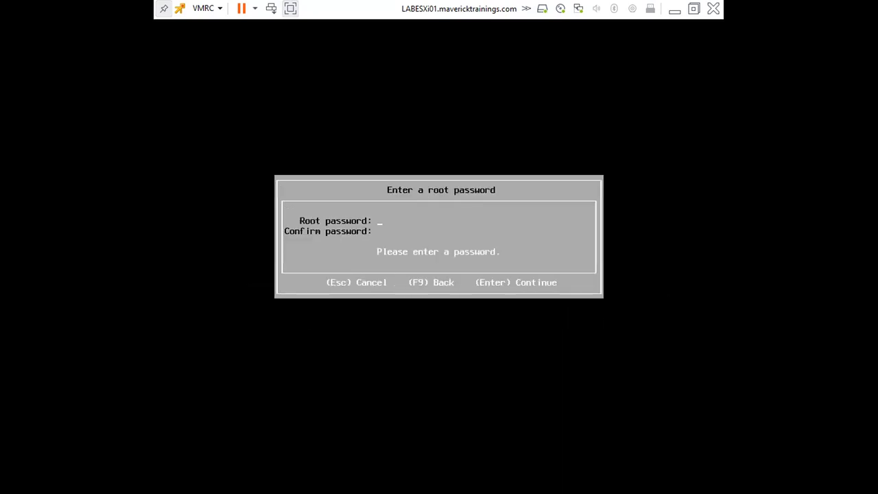
- Set and confirm the root password, then confirm past the hardware virtualization warning to install
{"action": "type", "text": "VMwa"}
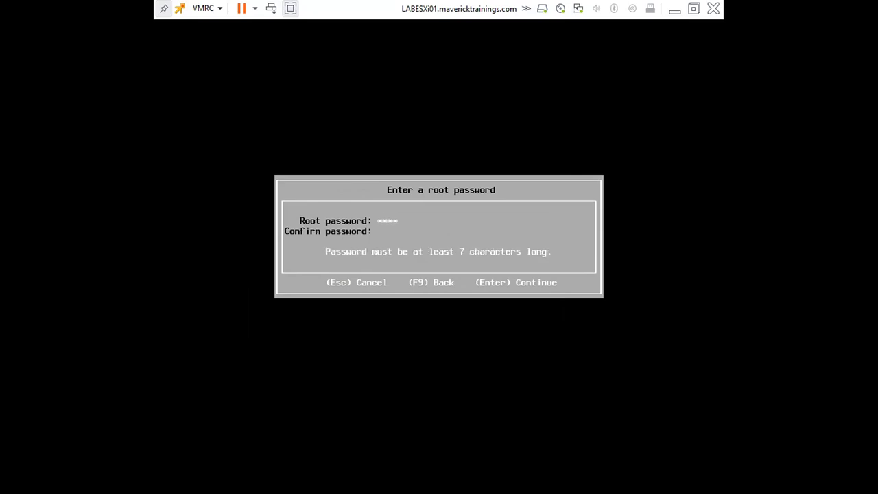
{"action": "key", "text": "BackSpace"}
{"action": "key", "text": "BackSpace"}
{"action": "key", "text": "BackSpace"}
{"action": "type", "text": "VMware123"}
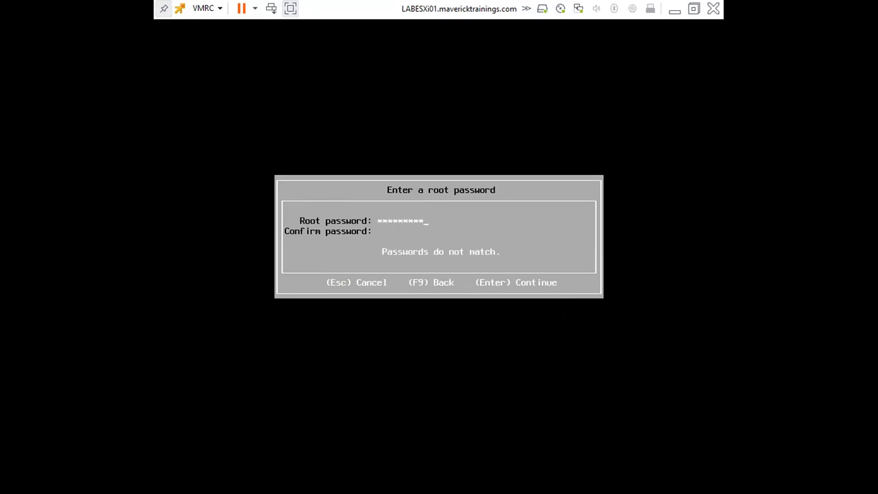
{"action": "type", "text": "VMware123"}
{"action": "key", "text": "Return"}
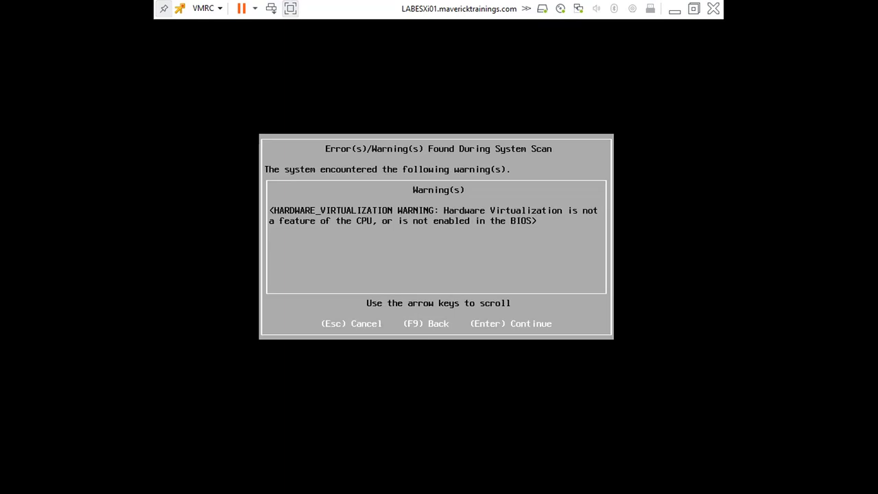
{"action": "key", "text": "Return"}
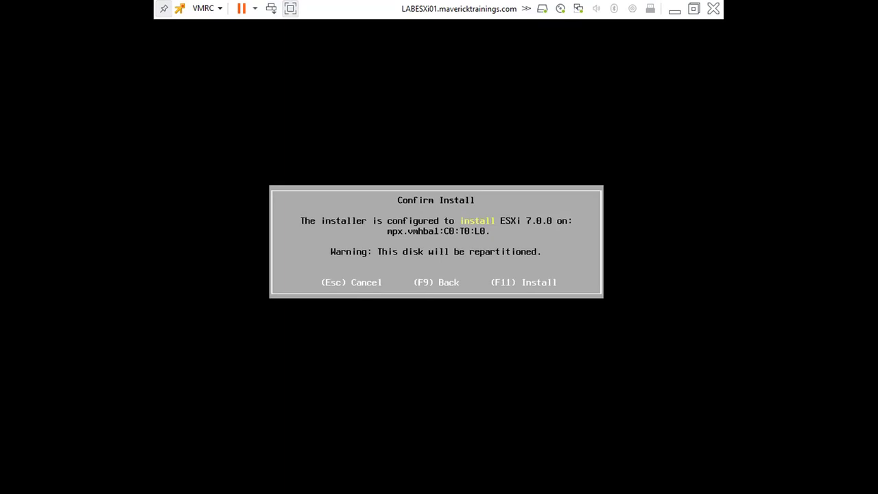
{"action": "key", "text": "F11"}
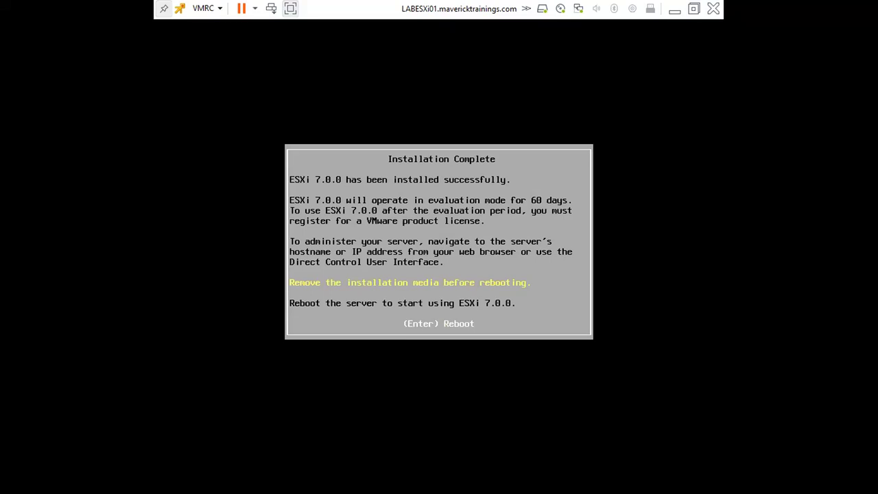
- Reboot the server after ESXi 7.0.0 finishes installing
{"action": "key", "text": "Return"}
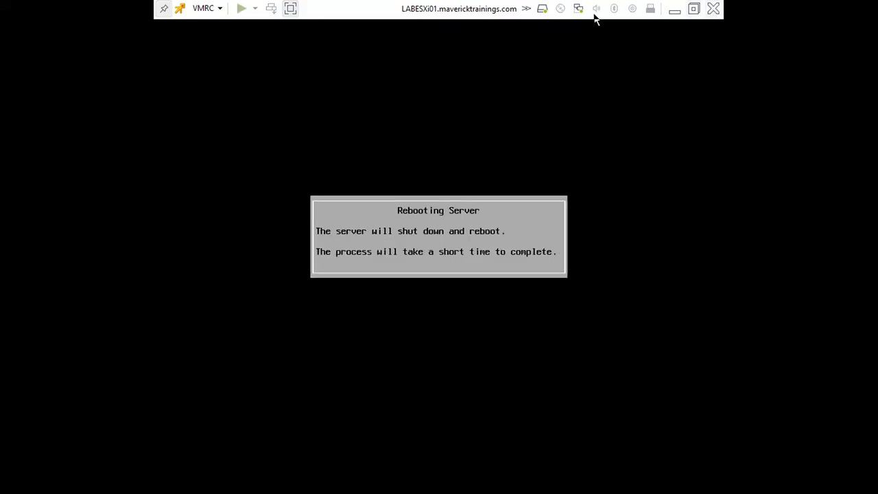
- Return to the ESXi Host Client and open LABESXi01 from the Virtual Machines list
{"action": "key", "text": "alt+Tab"}
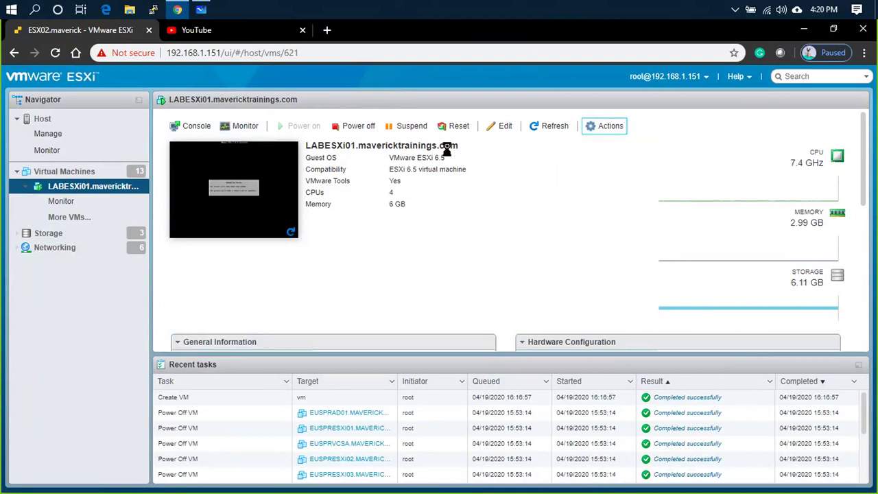
{"action": "left_click", "coordinate": [40, 118]}
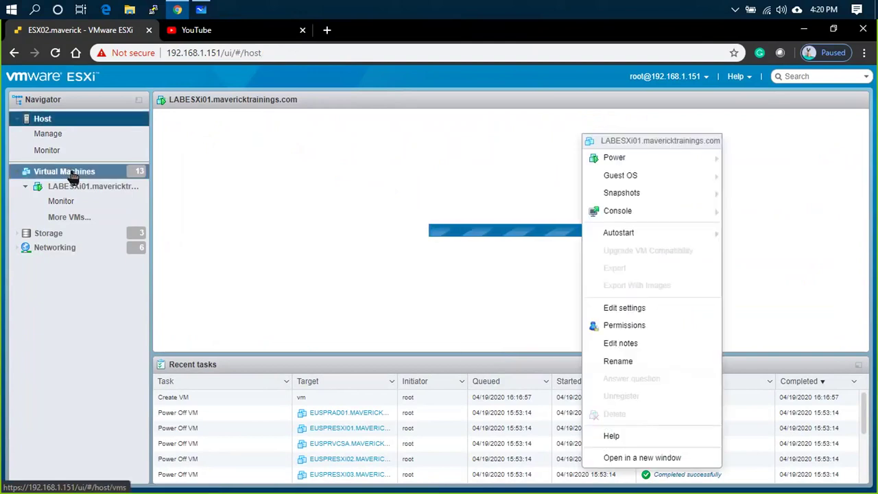
{"action": "left_click", "coordinate": [72, 172]}
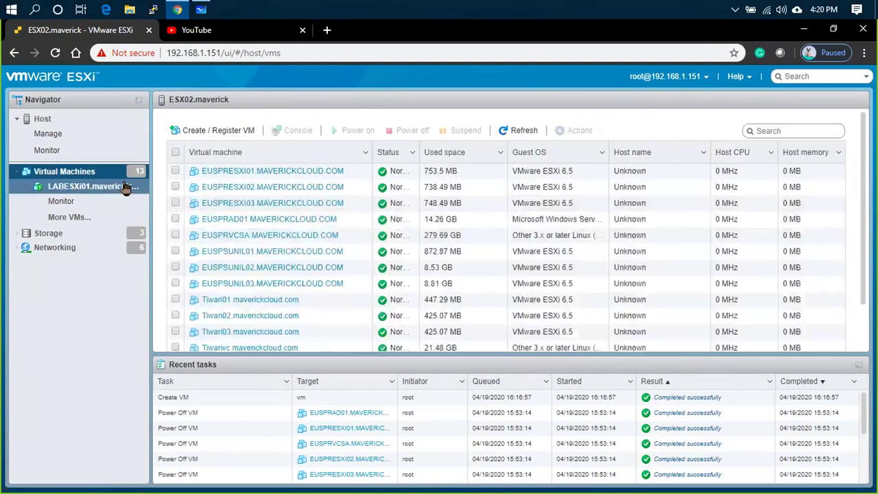
{"action": "left_click", "coordinate": [126, 187]}
- Switch LABESXi01's CD/DVD Drive 1 from the datastore ISO to Host device and save
{"action": "left_click", "coordinate": [610, 126]}
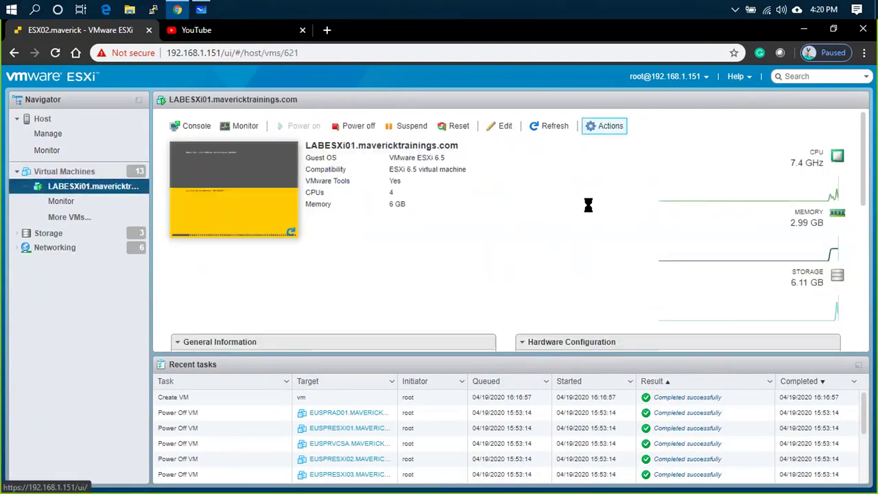
{"action": "left_click", "coordinate": [623, 309]}
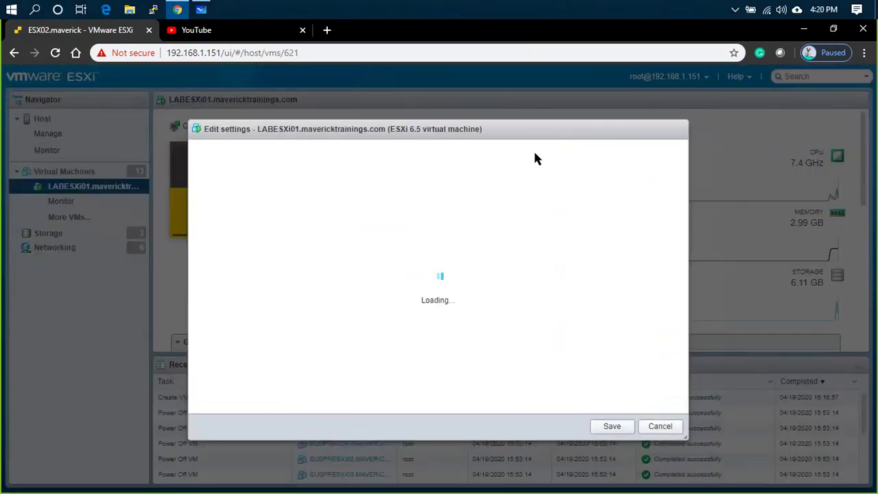
{"action": "scroll", "coordinate": [353, 326], "scroll_direction": "down", "scroll_amount": 1}
{"action": "left_click", "coordinate": [417, 363]}
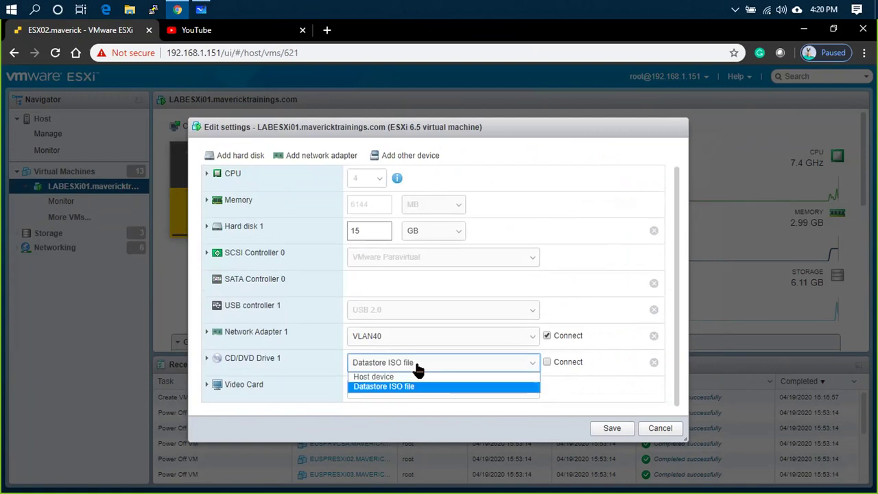
{"action": "left_click", "coordinate": [371, 377]}
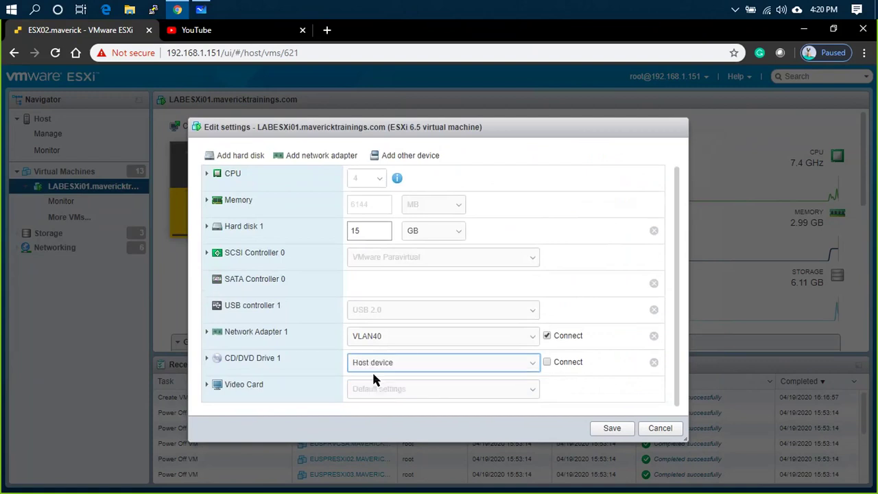
{"action": "left_click", "coordinate": [613, 428]}
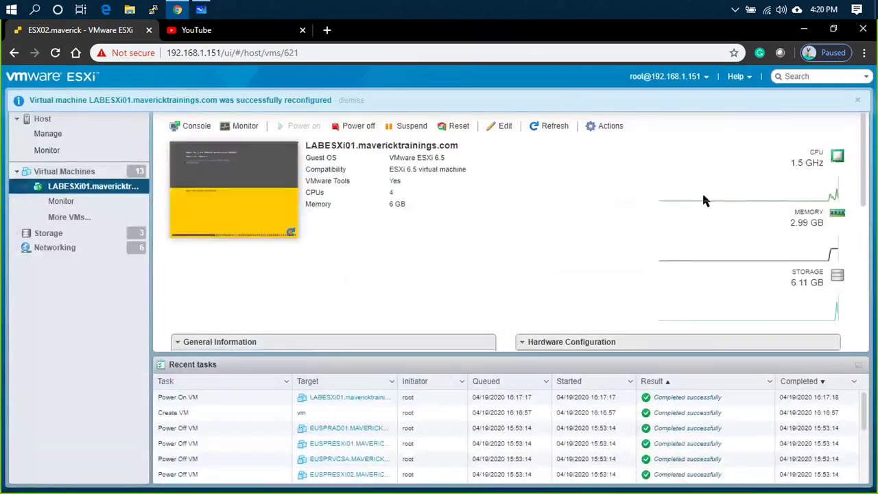
- Launch LABESXi01's VMware Remote Console full screen, then minimize it and bring up Whiteboard
{"action": "left_click", "coordinate": [193, 126]}
{"action": "left_click", "coordinate": [213, 201]}
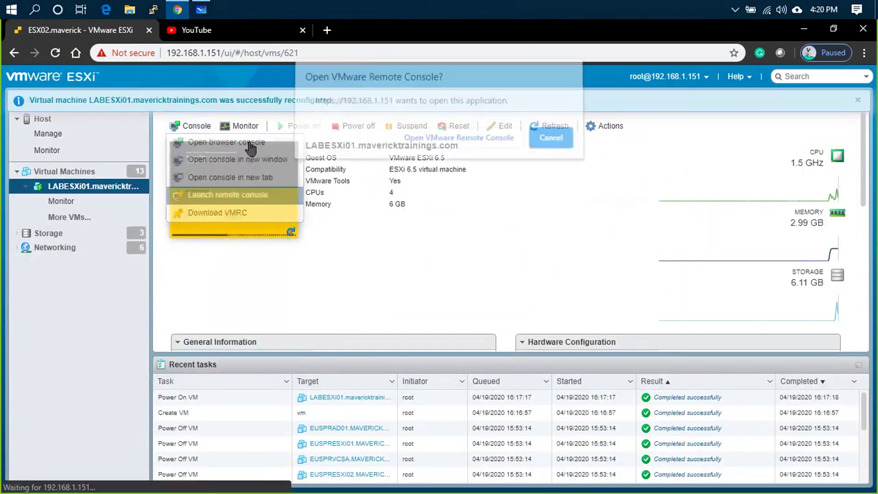
{"action": "left_click", "coordinate": [455, 141]}
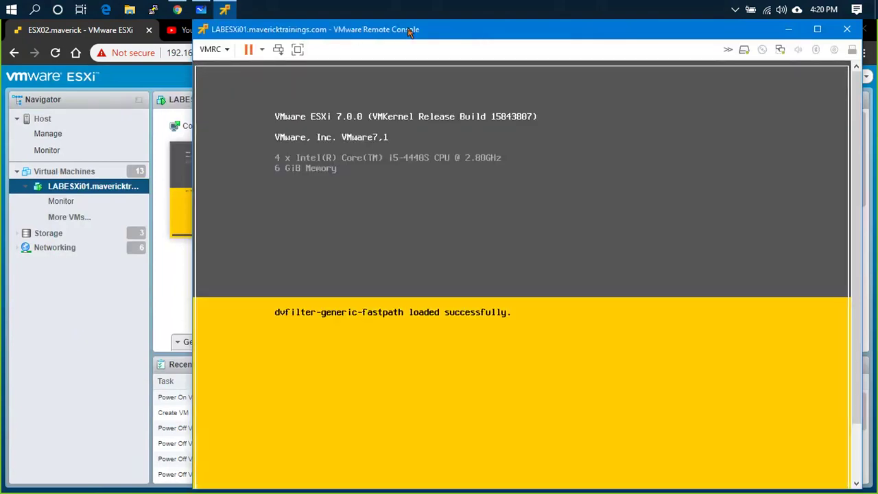
{"action": "left_click", "coordinate": [218, 50]}
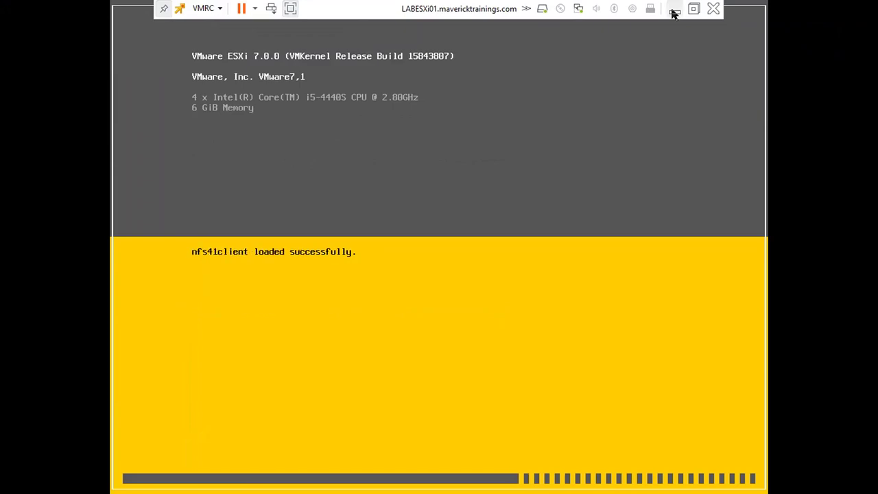
{"action": "left_click", "coordinate": [673, 11]}
{"action": "left_click", "coordinate": [201, 9]}
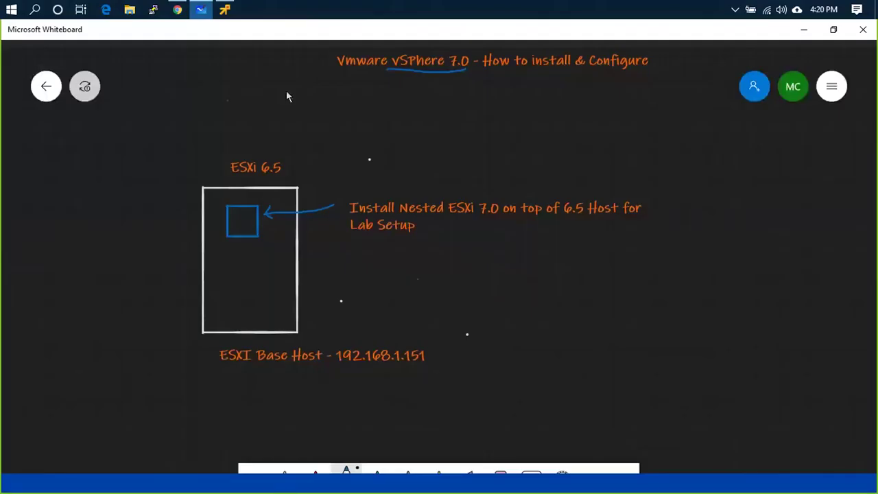
- Add a text box at the board's top right reading 'vcenter 7.0 Deployment Step'
{"action": "scroll", "coordinate": [64, 135], "scroll_direction": "down", "scroll_amount": 3}
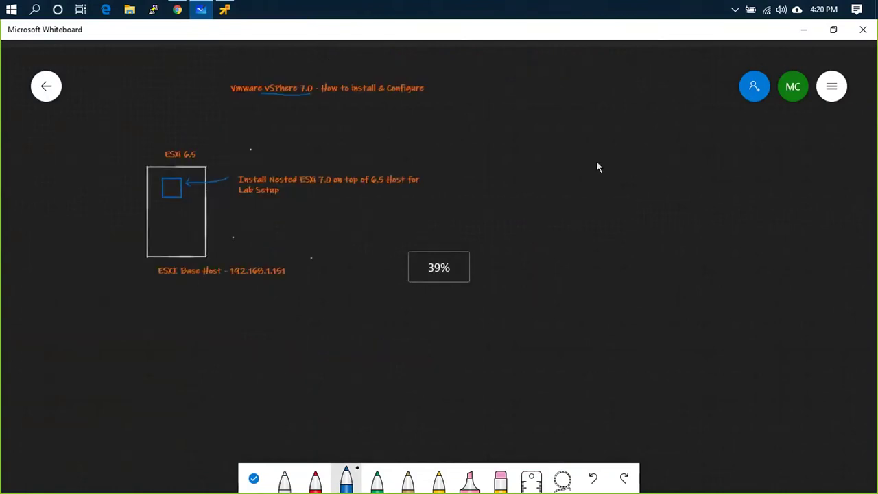
{"action": "right_click", "coordinate": [613, 115]}
{"action": "left_click", "coordinate": [629, 87]}
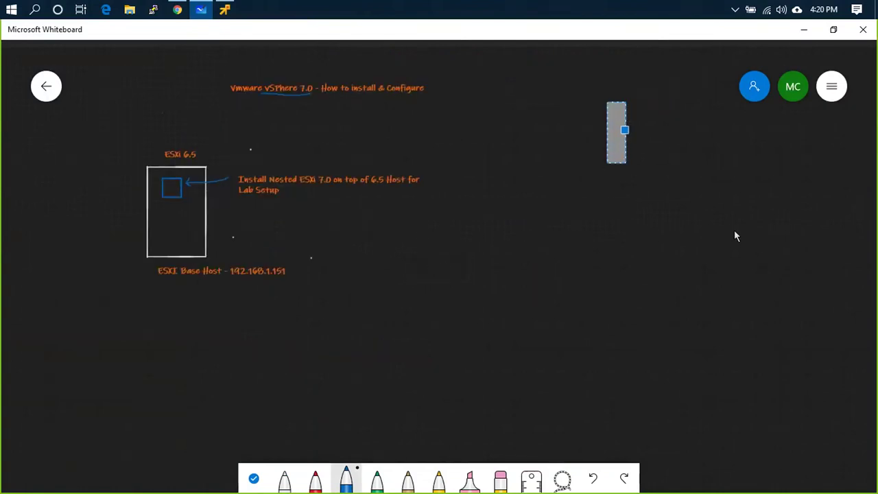
{"action": "key", "text": "ctrl+v"}
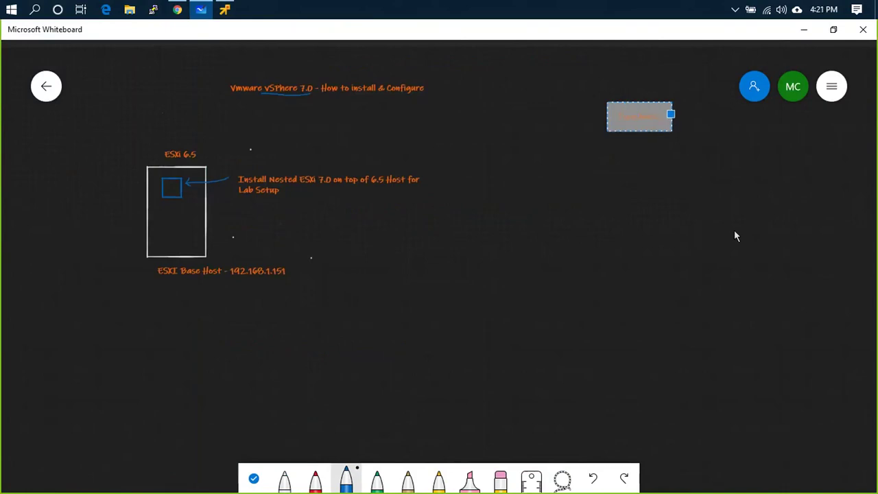
{"action": "key", "text": "ctrl+z"}
{"action": "type", "text": "vc"}
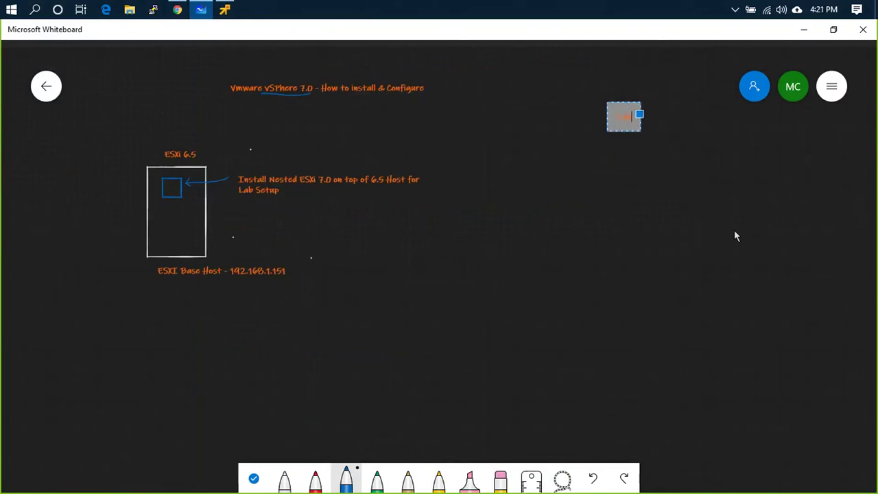
{"action": "type", "text": "enter 7.0"}
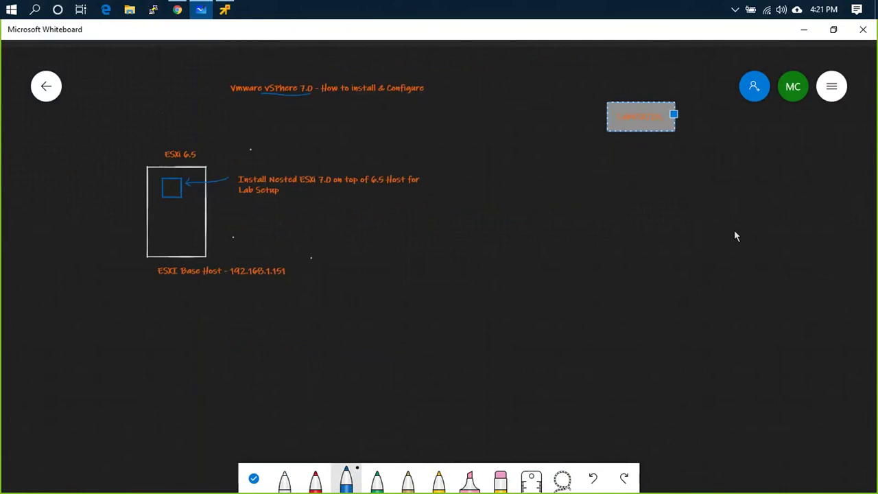
{"action": "type", "text": " Dep"}
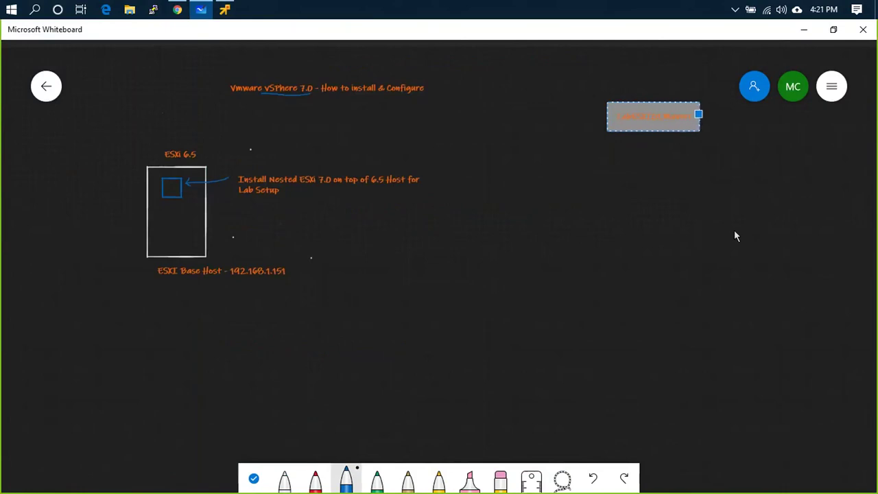
{"action": "type", "text": "loyment"}
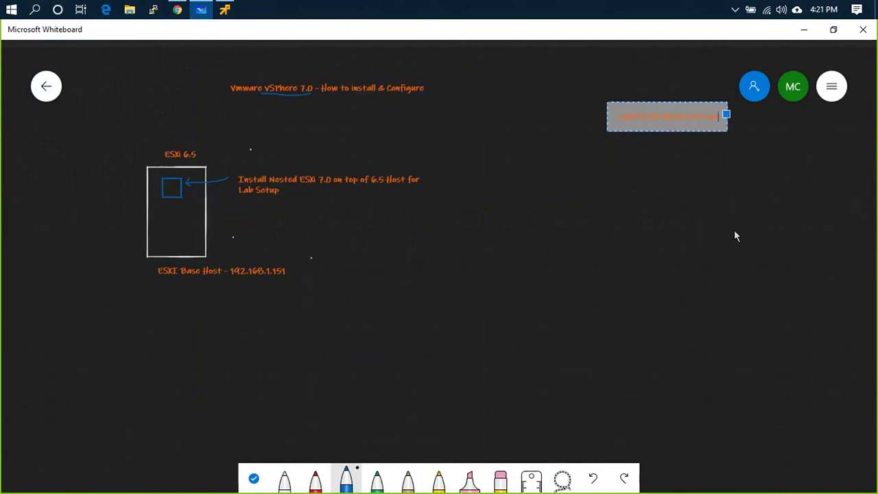
{"action": "type", "text": " Step"}
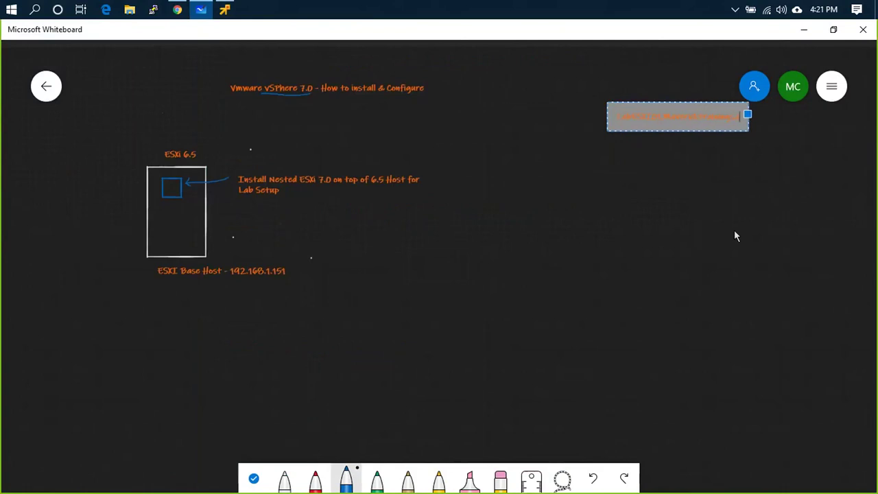
{"action": "scroll", "coordinate": [734, 230], "scroll_direction": "up", "scroll_amount": 3}
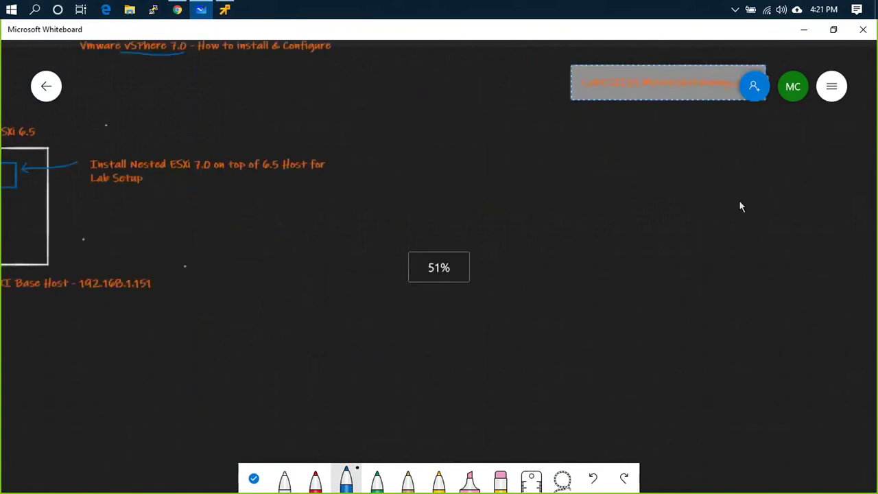
{"action": "scroll", "coordinate": [711, 149], "scroll_direction": "down", "scroll_amount": 3}
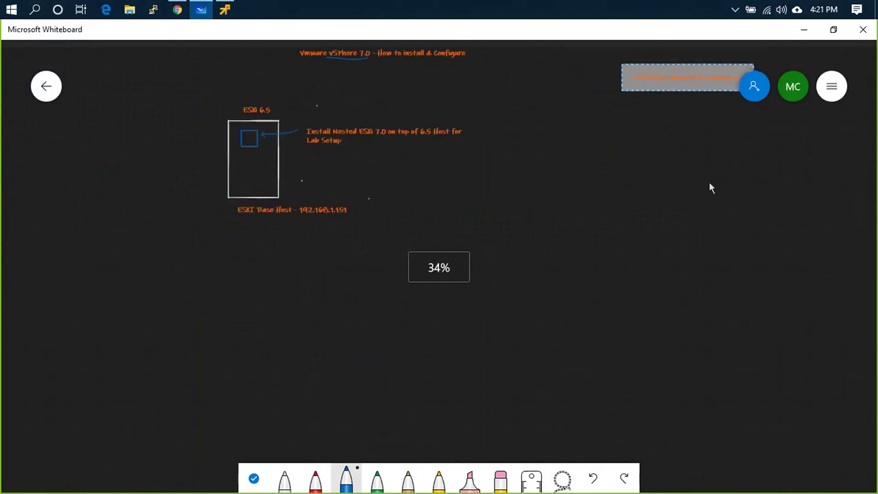
{"action": "left_click", "coordinate": [45, 87]}
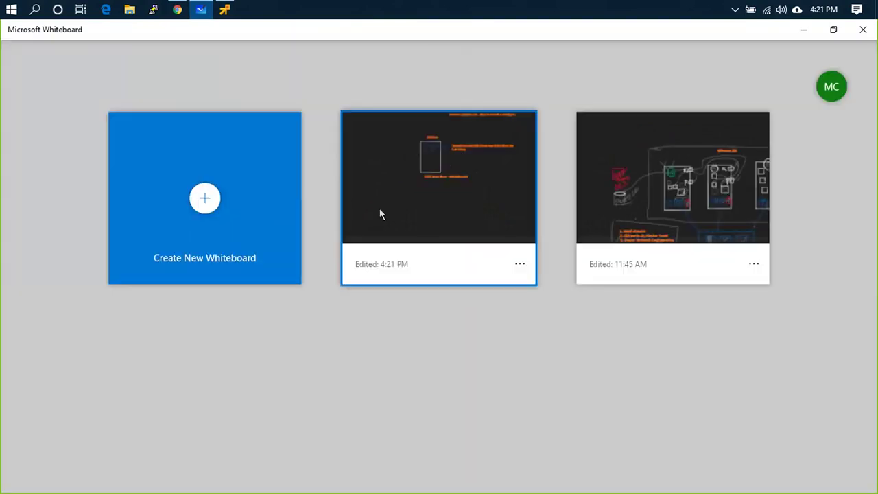
- Reopen the lab setup board, center the host name note and start editing it
{"action": "left_click", "coordinate": [380, 211]}
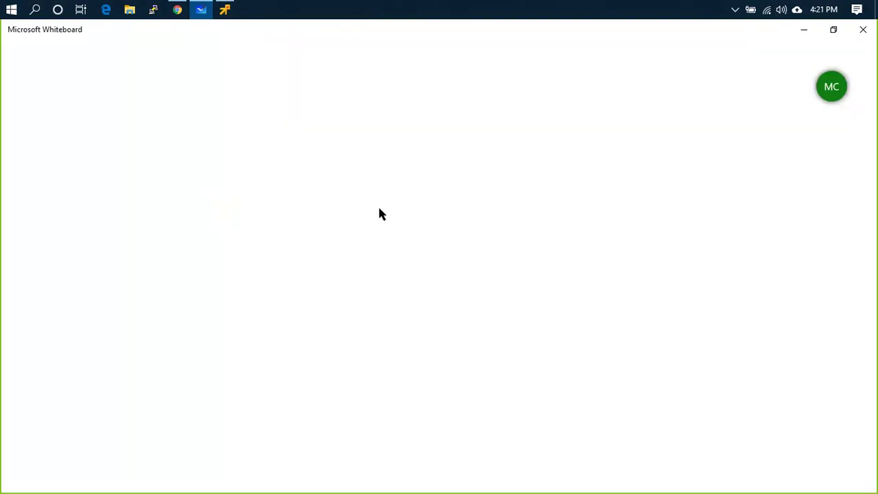
{"action": "scroll", "coordinate": [530, 190], "scroll_direction": "down", "scroll_amount": 3}
{"action": "left_click_drag", "start_coordinate": [620, 226], "coordinate": [333, 331]}
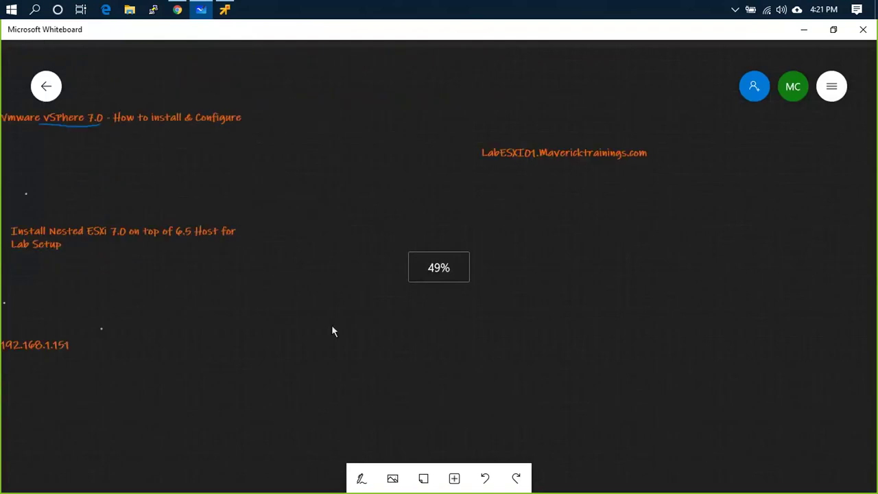
{"action": "left_click", "coordinate": [579, 79]}
{"action": "scroll", "coordinate": [696, 165], "scroll_direction": "up", "scroll_amount": 5}
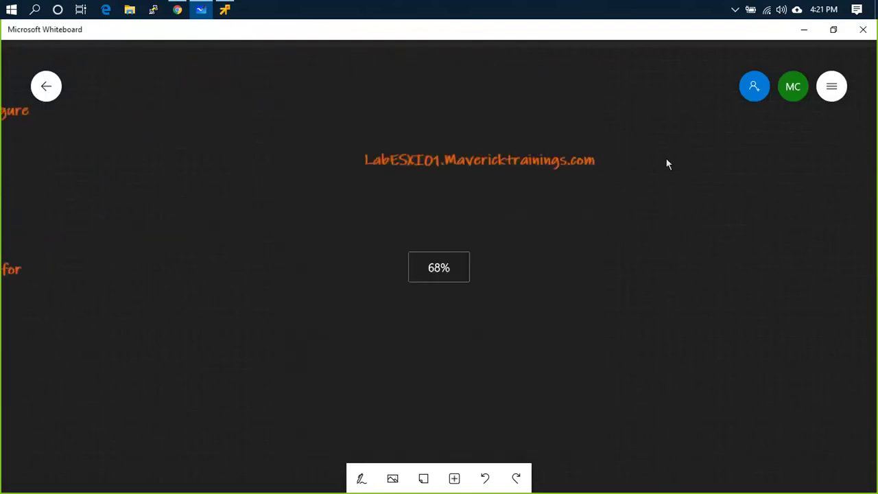
{"action": "scroll", "coordinate": [587, 178], "scroll_direction": "down", "scroll_amount": 4}
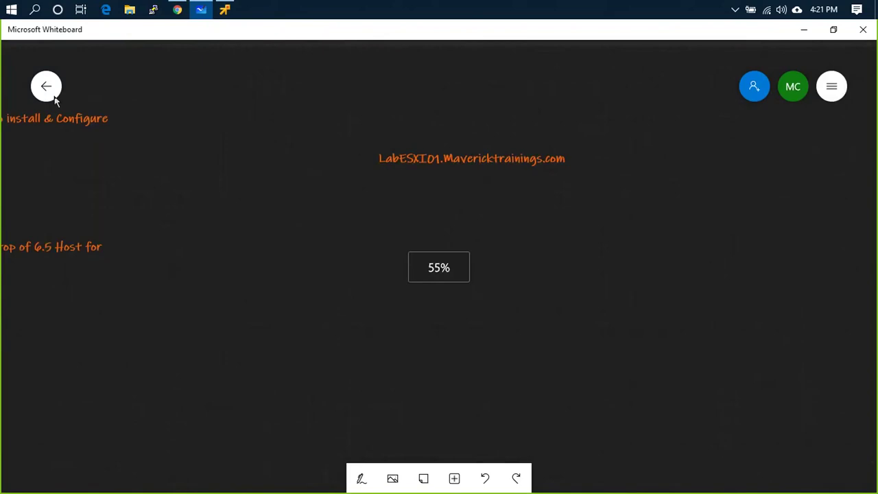
{"action": "left_click", "coordinate": [603, 155]}
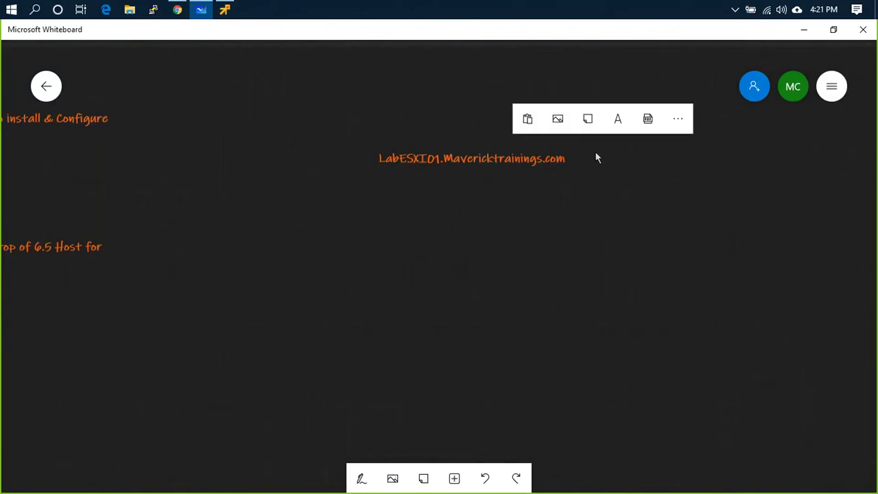
{"action": "left_click", "coordinate": [361, 478]}
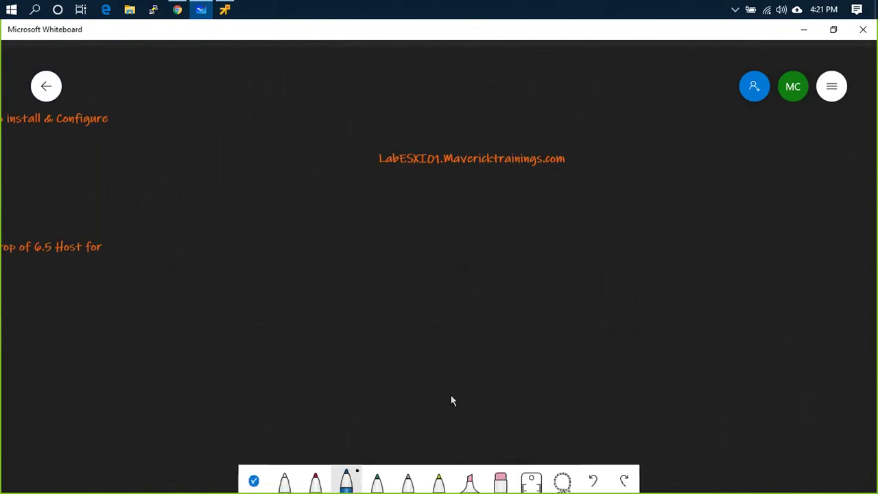
{"action": "left_click", "coordinate": [559, 177]}
{"action": "left_click", "coordinate": [528, 192]}
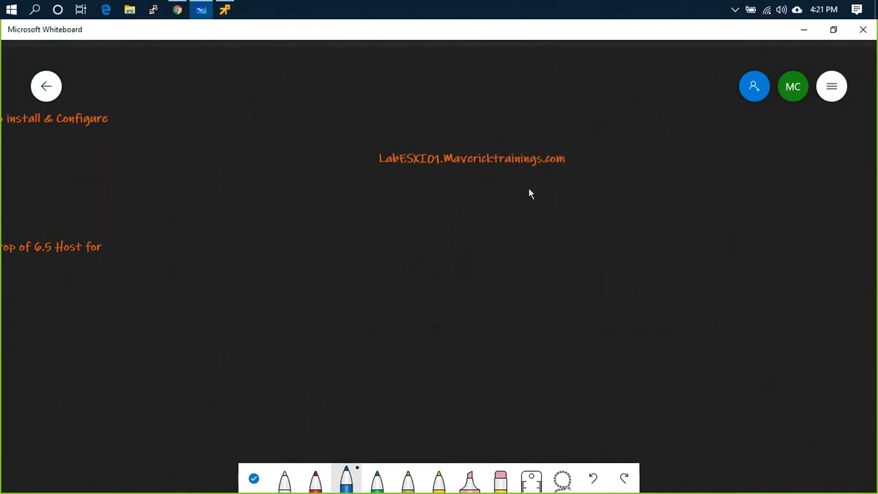
- Append '- 10.168.46.21' to the host name and add new lines below it
{"action": "type", "text": "- 10"}
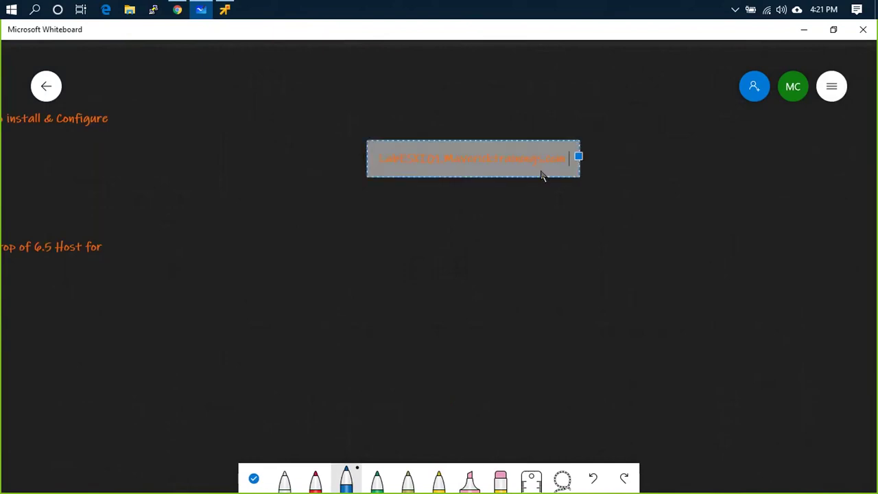
{"action": "type", "text": ".1"}
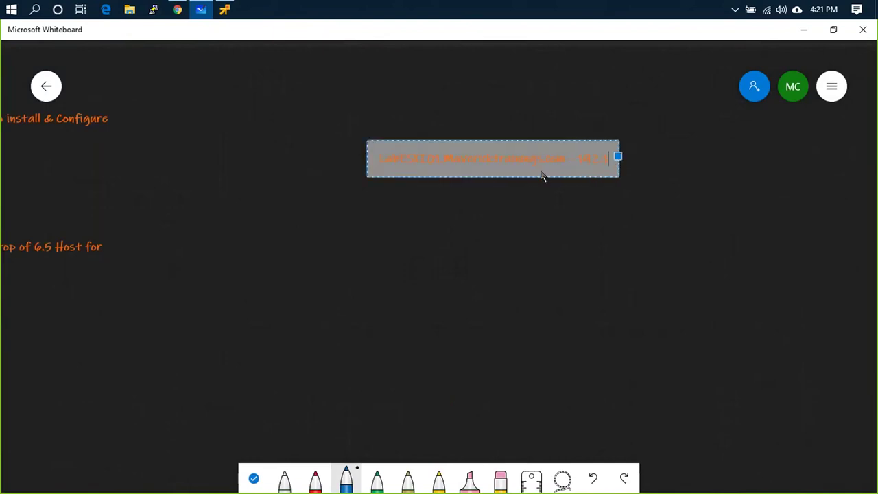
{"action": "type", "text": "68.46"}
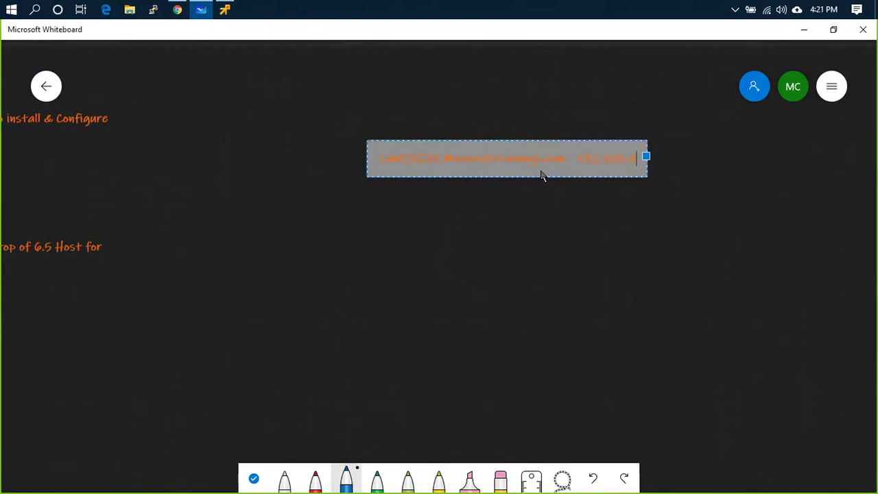
{"action": "type", "text": "."}
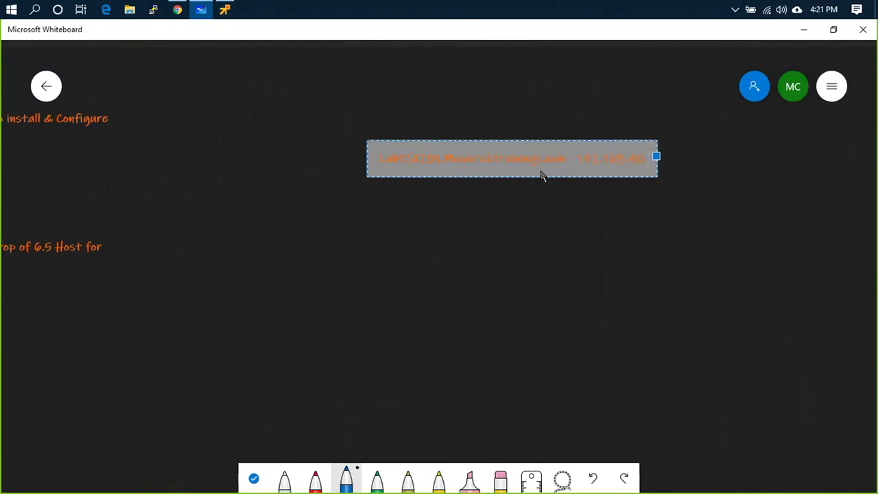
{"action": "type", "text": "21"}
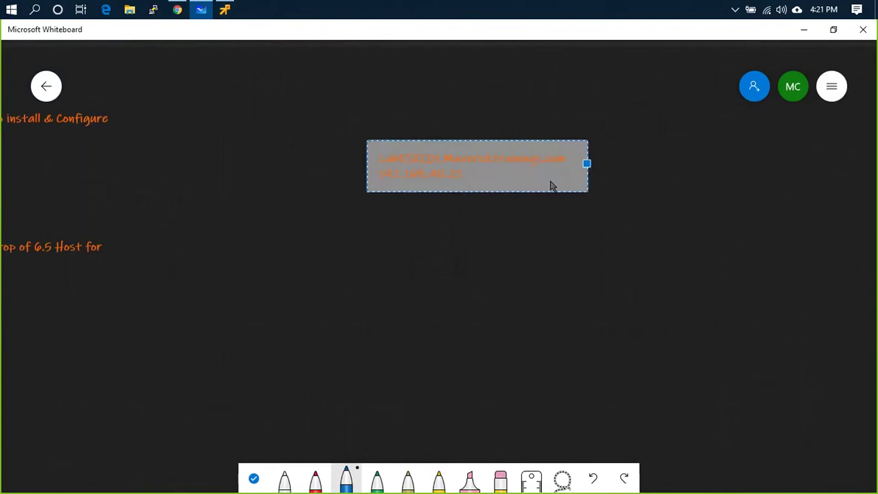
{"action": "key", "text": "Return"}
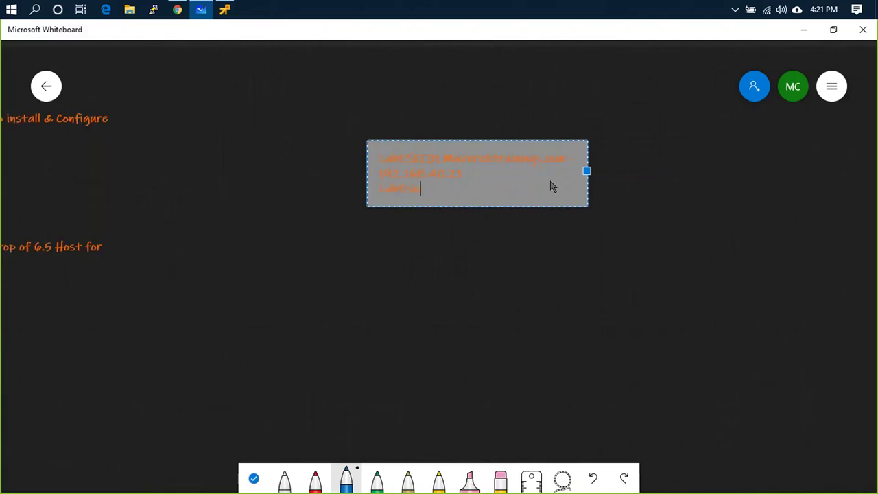
{"action": "type", "text": "a"}
{"action": "key", "text": "Return"}
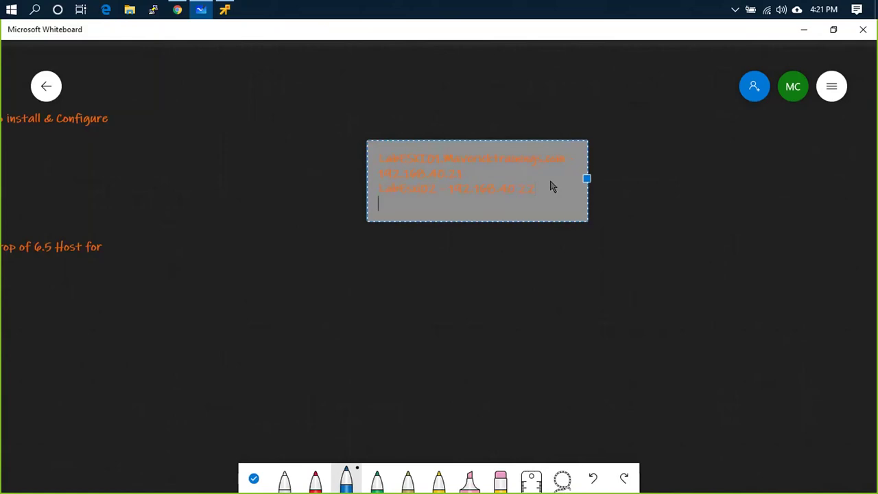
- Type the remaining host lines: LabEsxi02 - 192.168.40.22, LabEsxi03, and A : 192.168.40.20
{"action": "type", "text": "LabEs"}
{"action": "type", "text": "x"}
{"action": "type", "text": "i0"}
{"action": "type", "text": "2 "}
{"action": "type", "text": "- 192.1"}
{"action": "type", "text": "68.40.22 LabEsxi03"}
{"action": "key", "text": "Return"}
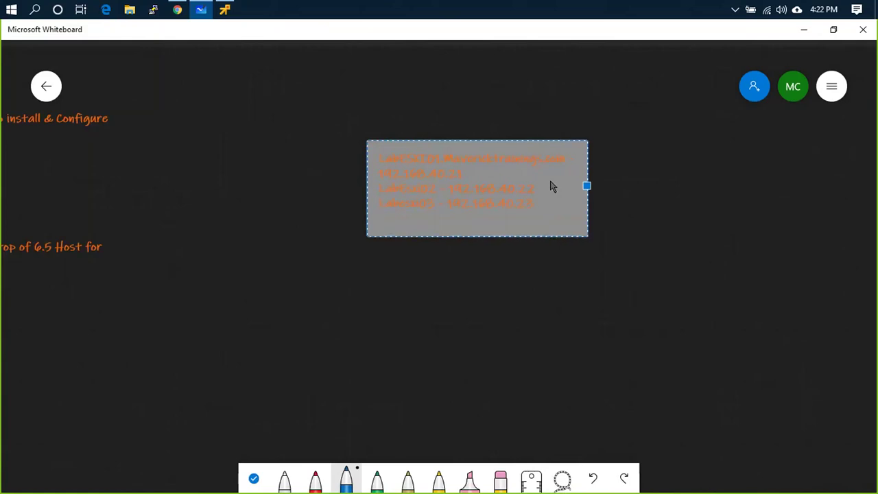
{"action": "type", "text": "LabEsXi"}
{"action": "type", "text": "26 - 192.168.40.26"}
{"action": "key", "text": "Return"}
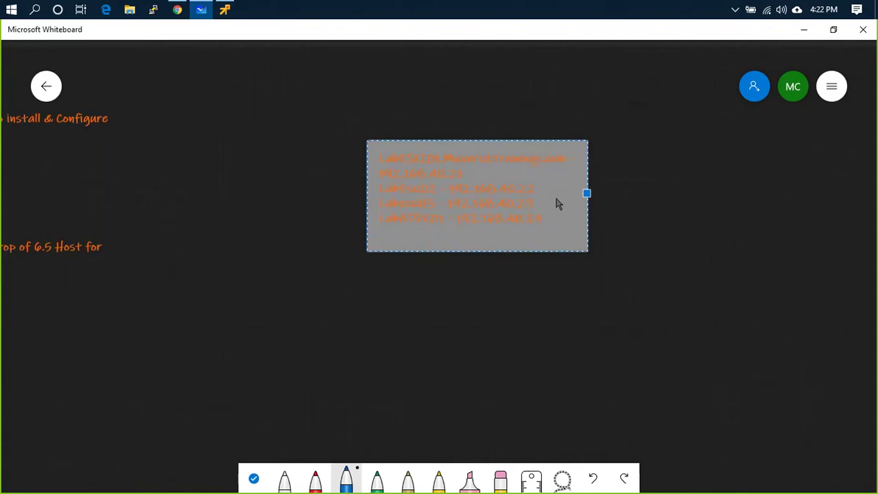
{"action": "type", "text": "Lab"}
{"action": "type", "text": "A : 192.168.40.20"}
- Draw a blue box around the host list, tick the first host, and return to the console
{"action": "scroll", "coordinate": [557, 203], "scroll_direction": "up", "scroll_amount": 5}
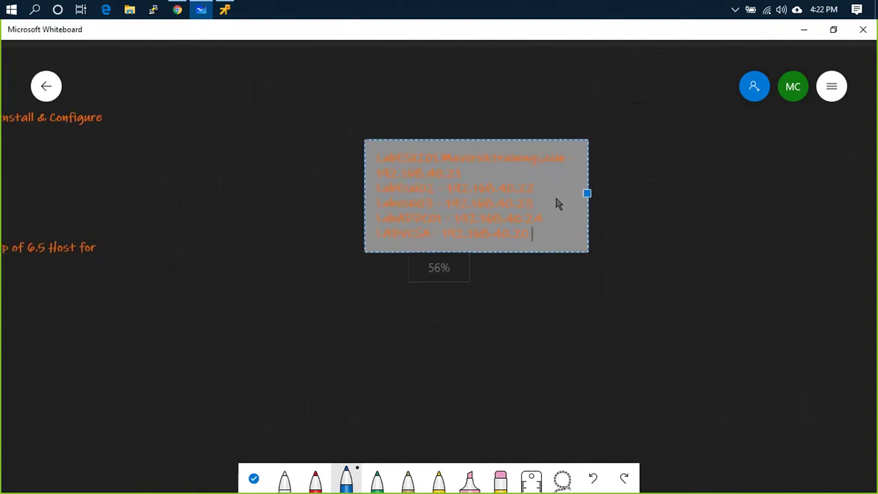
{"action": "left_click", "coordinate": [660, 203]}
{"action": "mouse_move", "coordinate": [282, 108]}
{"action": "left_mouse_down"}
{"action": "mouse_move", "coordinate": [289, 225]}
{"action": "mouse_move", "coordinate": [494, 280]}
{"action": "mouse_move", "coordinate": [608, 264]}
{"action": "mouse_move", "coordinate": [625, 110]}
{"action": "mouse_move", "coordinate": [440, 97]}
{"action": "mouse_move", "coordinate": [264, 100]}
{"action": "left_mouse_up"}
{"action": "mouse_move", "coordinate": [261, 156]}
{"action": "left_mouse_down"}
{"action": "mouse_move", "coordinate": [272, 163]}
{"action": "mouse_move", "coordinate": [295, 114]}
{"action": "left_mouse_up"}
{"action": "key", "text": "alt+Tab"}
{"action": "key", "text": "alt+Tab"}
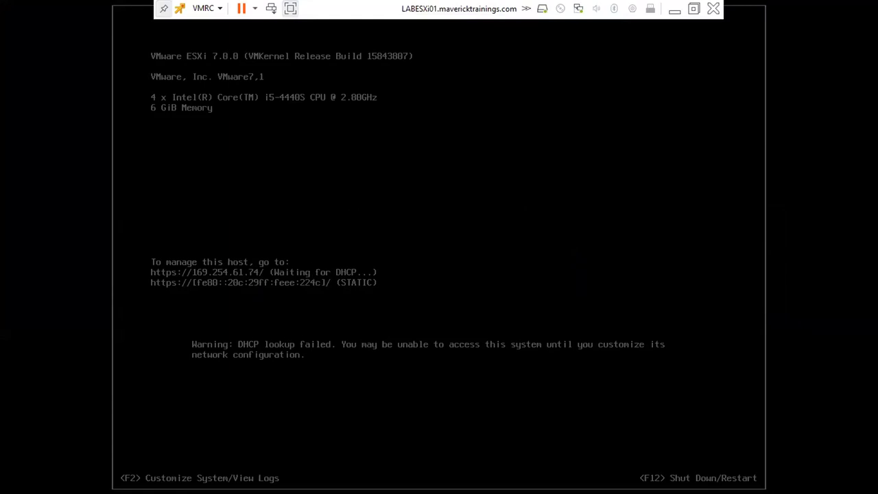
- Log in as root to ESXi System Customization, skipping the password change
{"action": "left_click", "coordinate": [352, 200]}
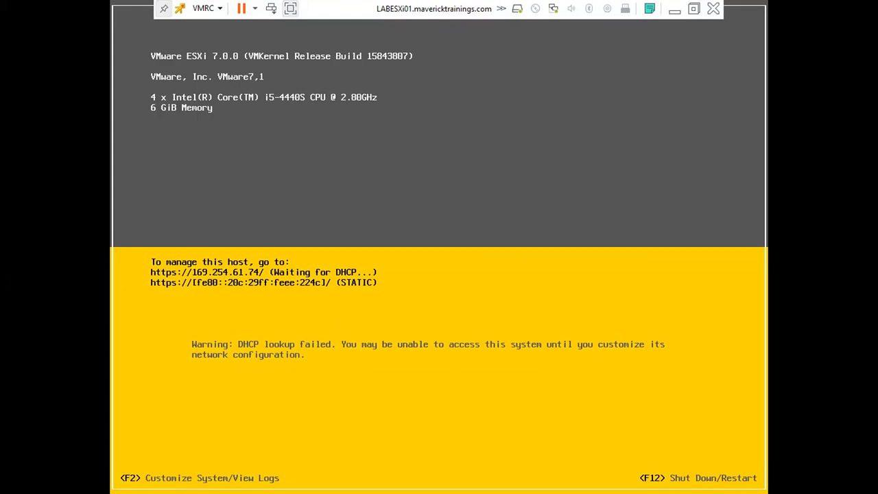
{"action": "key", "text": "F2"}
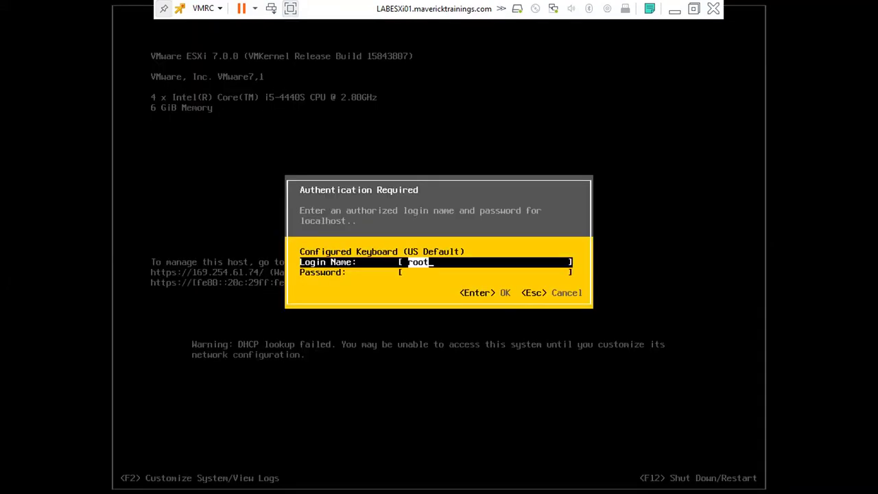
{"action": "type", "text": "*******"}
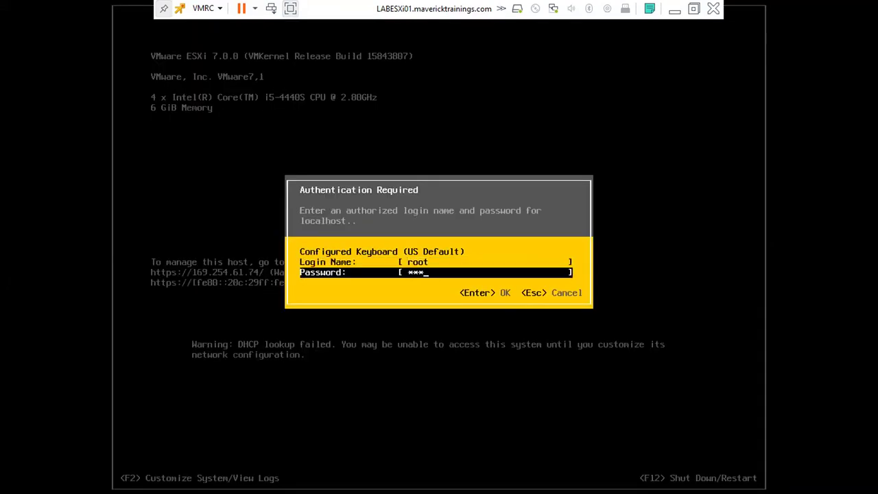
{"action": "key", "text": "Return"}
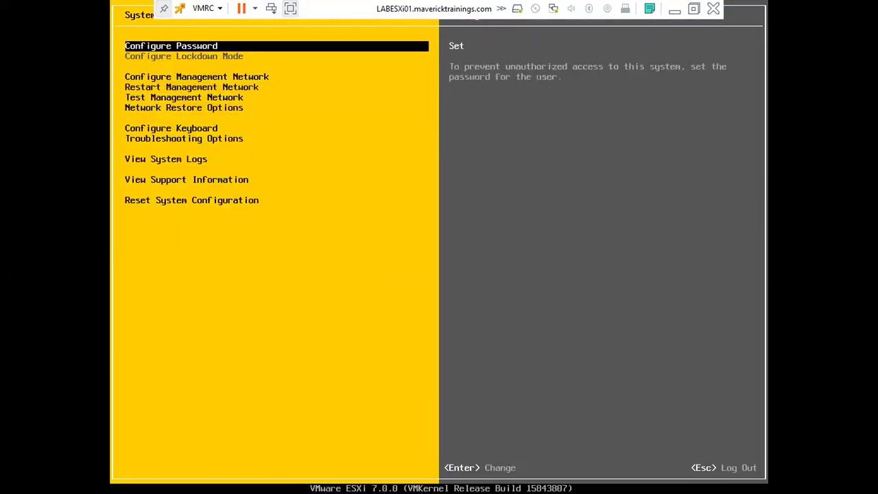
{"action": "key", "text": "Return"}
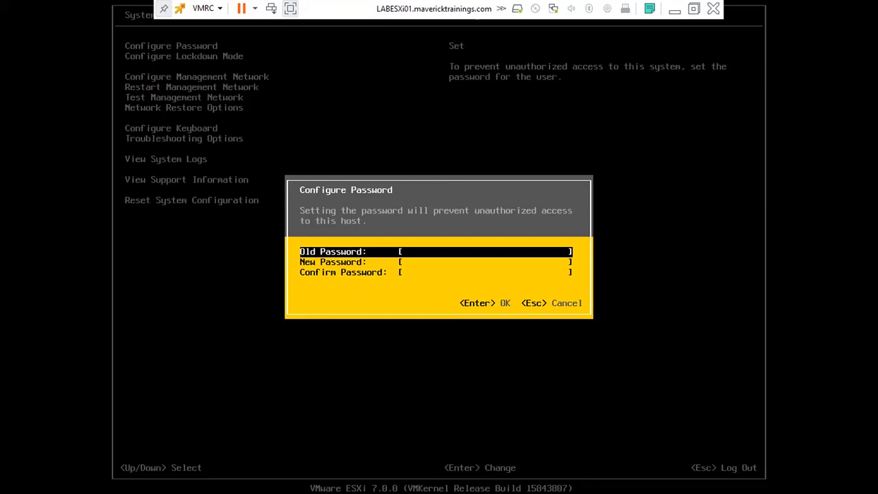
{"action": "key", "text": "Escape"}
- Go to Configure Management Network > IPv4 Configuration and highlight the static option
{"action": "key", "text": "Down"}
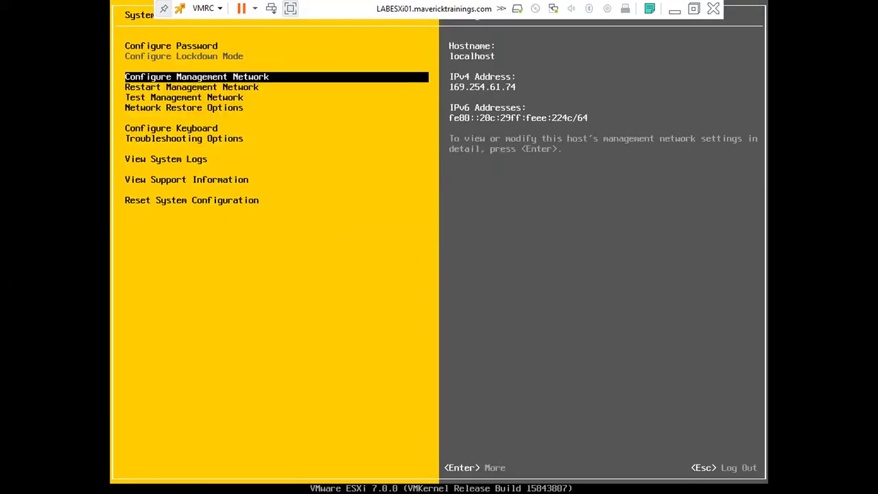
{"action": "key", "text": "Return"}
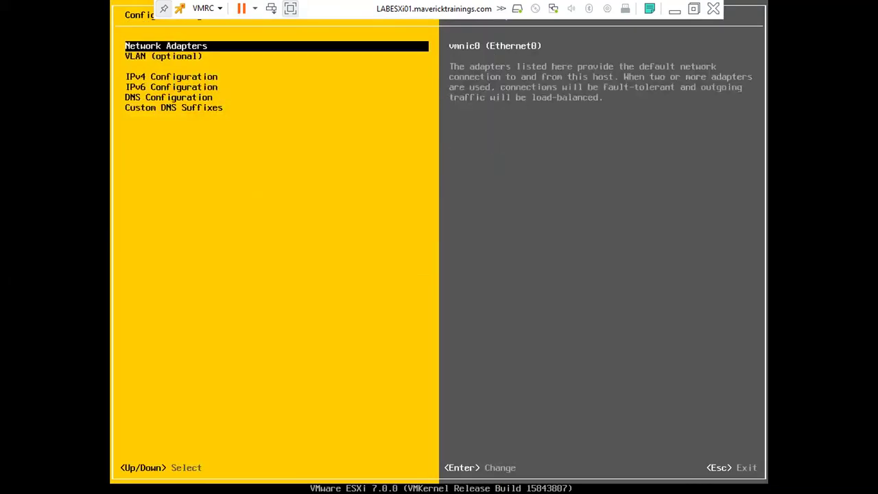
{"action": "key", "text": "Down"}
{"action": "key", "text": "Down"}
{"action": "key", "text": "Return"}
{"action": "key", "text": "Down"}
- Set static IPv4 192.168.40.21, mask 255.255.255.0, gateway 192.168.40.1
{"action": "key", "text": "space"}
{"action": "key", "text": "Down"}
{"action": "key", "text": "BackSpace"}
{"action": "key", "text": "BackSpace"}
{"action": "key", "text": "BackSpace"}
{"action": "key", "text": "BackSpace"}
{"action": "key", "text": "BackSpace"}
{"action": "key", "text": "BackSpace"}
{"action": "key", "text": "BackSpace"}
{"action": "key", "text": "BackSpace"}
{"action": "key", "text": "BackSpace"}
{"action": "key", "text": "BackSpace"}
{"action": "key", "text": "BackSpace"}
{"action": "key", "text": "BackSpace"}
{"action": "key", "text": "BackSpace"}
{"action": "type", "text": "192.1"}
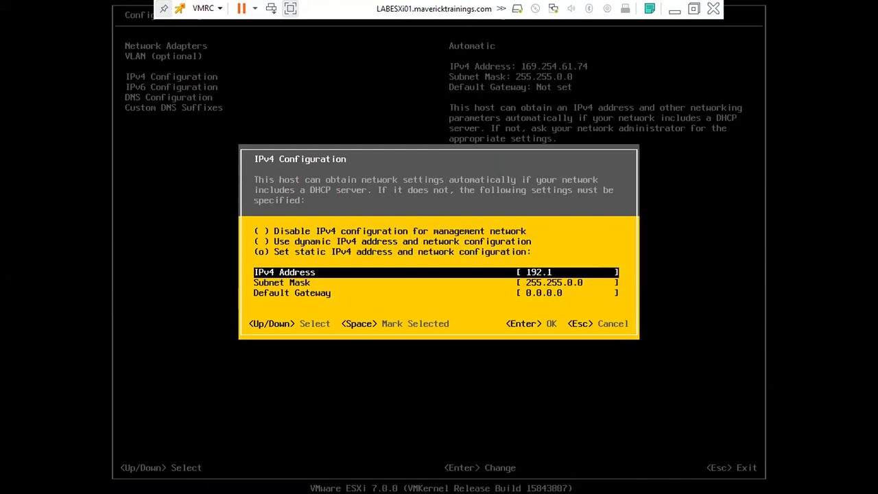
{"action": "type", "text": "68.40.21"}
{"action": "key", "text": "Down"}
{"action": "key", "text": "BackSpace"}
{"action": "key", "text": "BackSpace"}
{"action": "key", "text": "BackSpace"}
{"action": "key", "text": "BackSpace"}
{"action": "key", "text": "BackSpace"}
{"action": "key", "text": "BackSpace"}
{"action": "key", "text": "BackSpace"}
{"action": "key", "text": "BackSpace"}
{"action": "key", "text": "BackSpace"}
{"action": "key", "text": "BackSpace"}
{"action": "key", "text": "BackSpace"}
{"action": "type", "text": "2"}
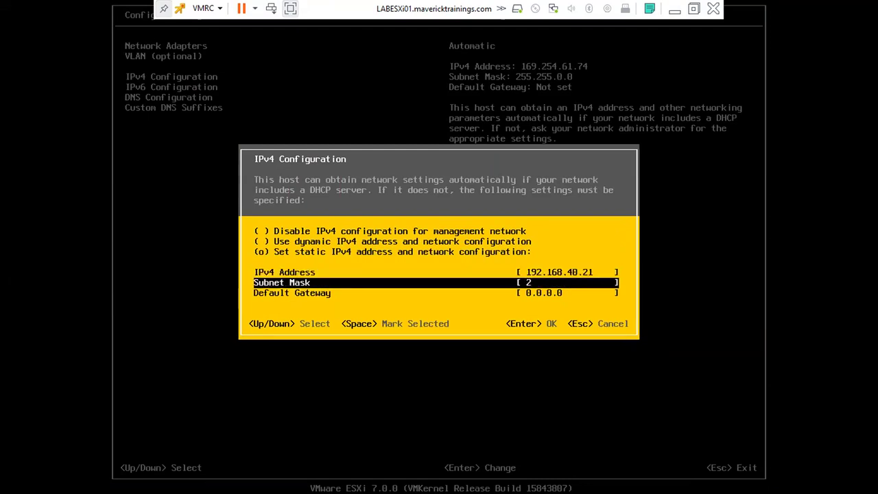
{"action": "type", "text": "55.255.255.0"}
{"action": "key", "text": "Down"}
{"action": "type", "text": "192.16"}
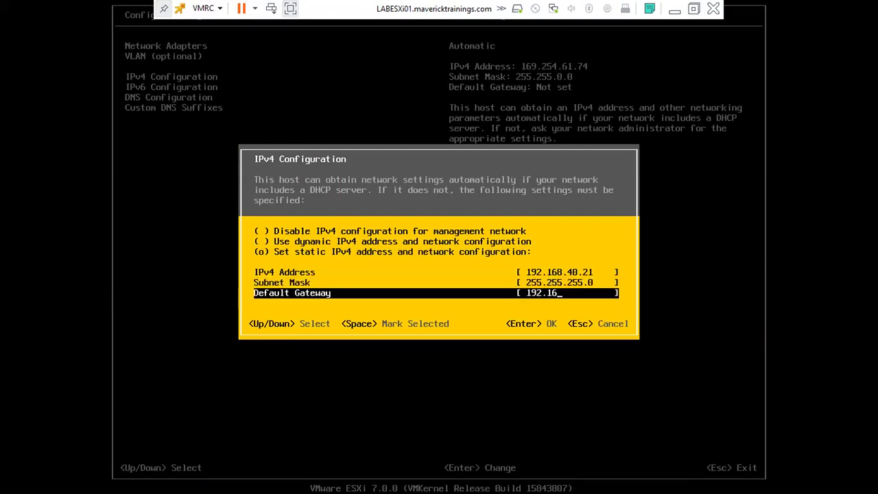
{"action": "type", "text": "8.40.1"}
{"action": "key", "text": "Return"}
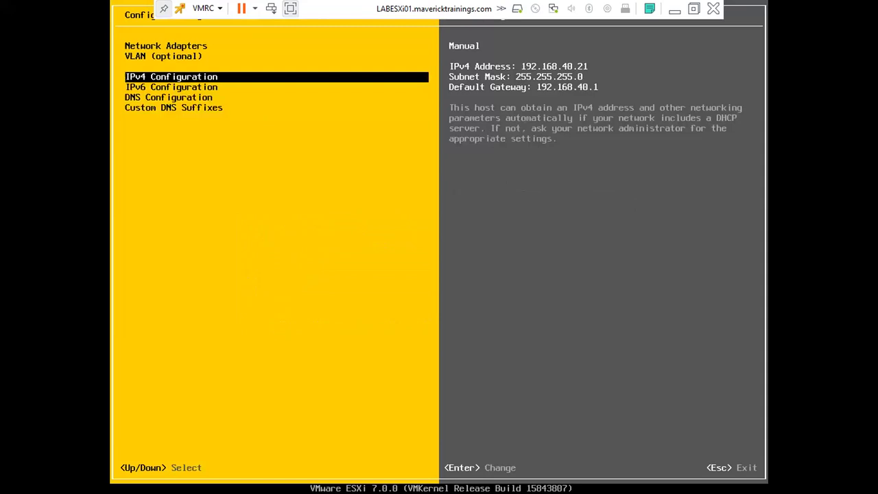
- Disable IPv6 in the IPv6 Configuration settings
{"action": "key", "text": "Down"}
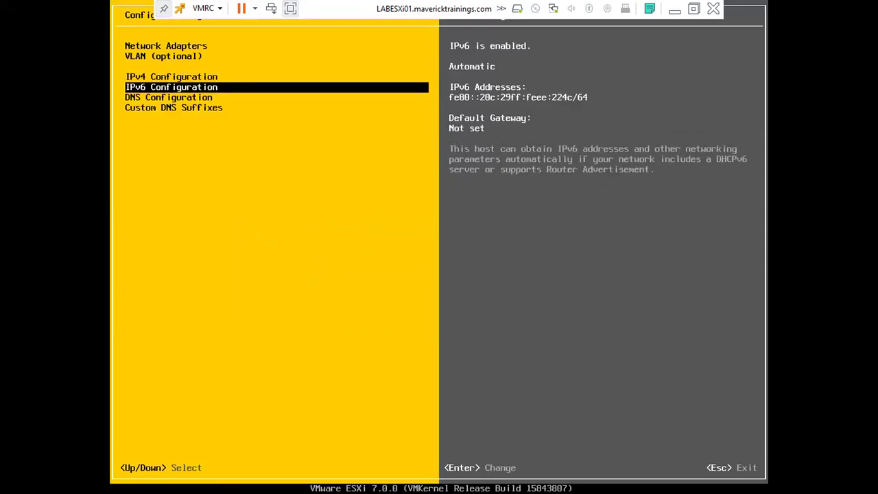
{"action": "key", "text": "Return"}
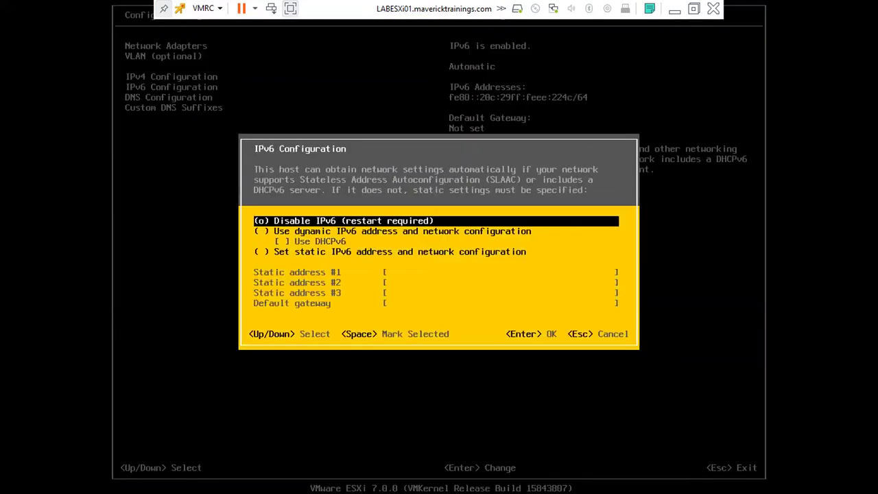
{"action": "key", "text": "Return"}
{"action": "key", "text": "Down"}
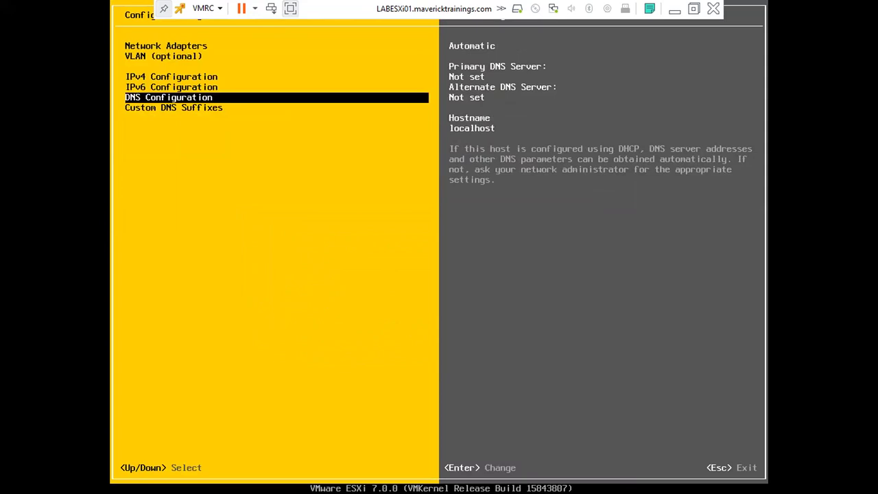
- Set manual DNS 192.168.40.24 and hostname labesxi01.mavericktrainings.com, then apply and reboot the host
{"action": "key", "text": "Return"}
{"action": "key", "text": "Down"}
{"action": "key", "text": "space"}
{"action": "key", "text": "Down"}
{"action": "type", "text": "192.168."}
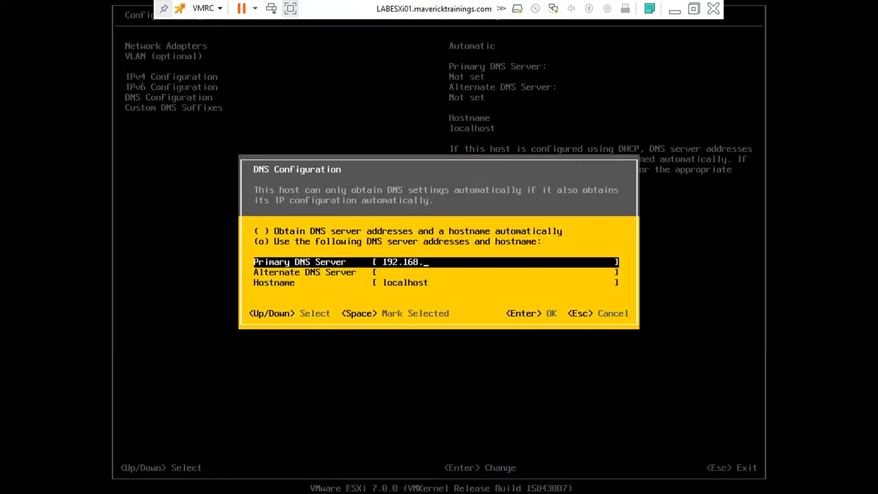
{"action": "type", "text": "40.24"}
{"action": "key", "text": "Down"}
{"action": "key", "text": "Down"}
{"action": "key", "text": "BackSpace"}
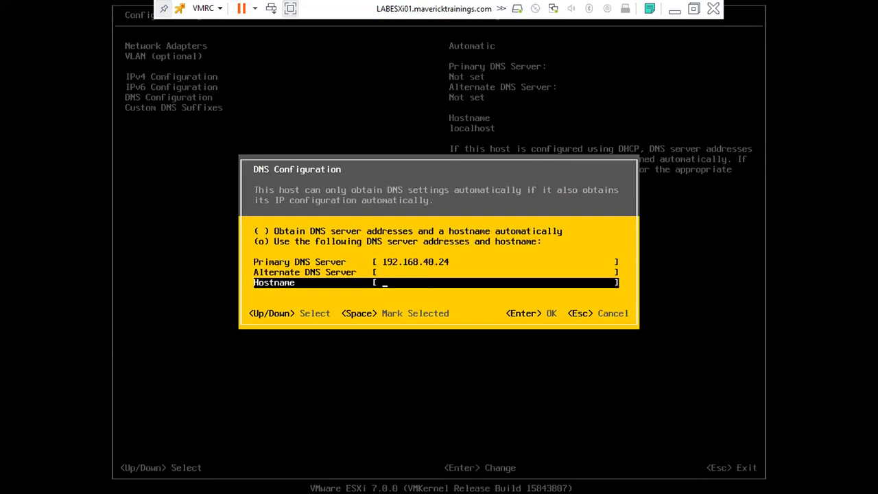
{"action": "type", "text": "labesxi01.maverick"}
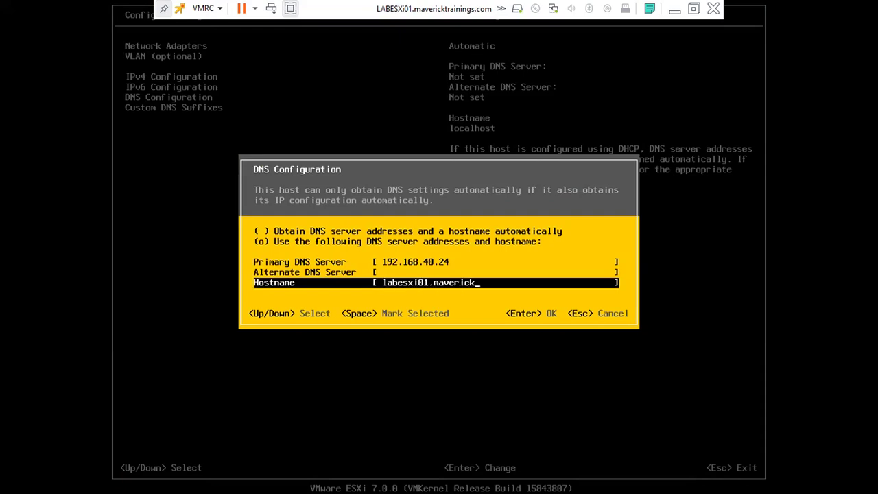
{"action": "type", "text": "trainings.com"}
{"action": "key", "text": "Return"}
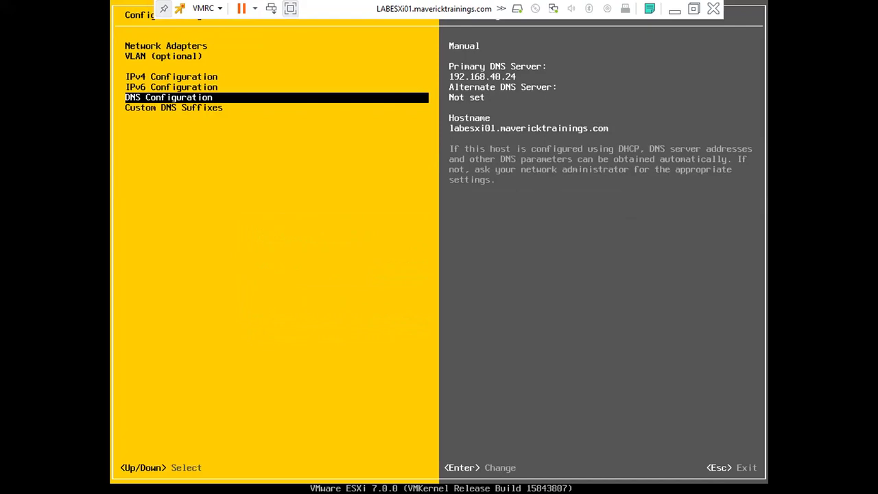
{"action": "key", "text": "Escape"}
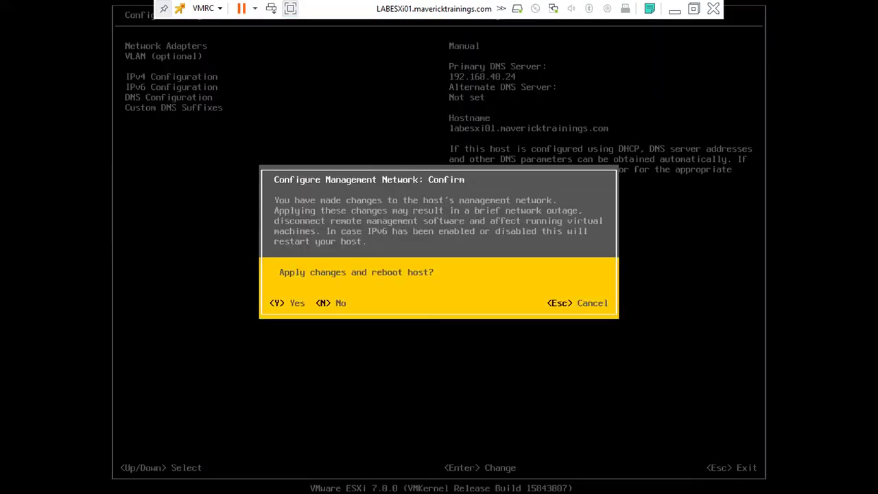
{"action": "key", "text": "y"}
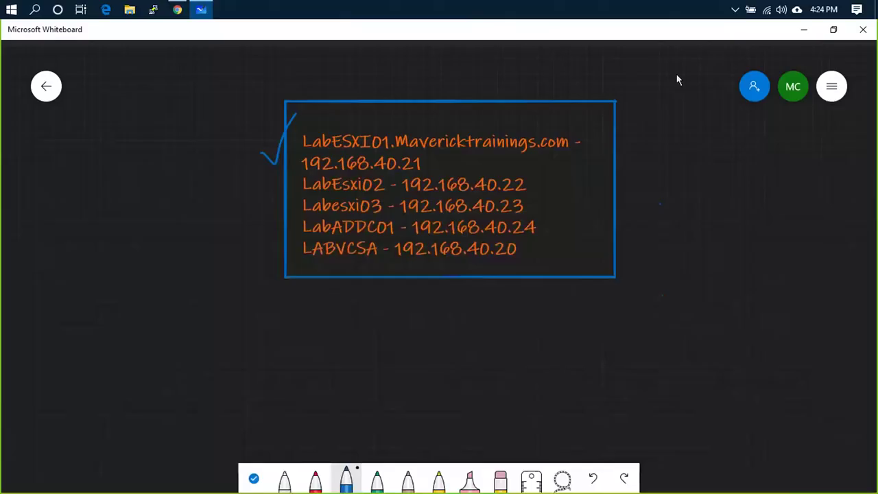
- Run 'ping 192.168.40.21 -t' in Command Prompt, then bring up the nested host's console
{"action": "key", "text": "super+r"}
{"action": "type", "text": "cmd"}
{"action": "key", "text": "Return"}
{"action": "type", "text": "ping 192.168.40.21"}
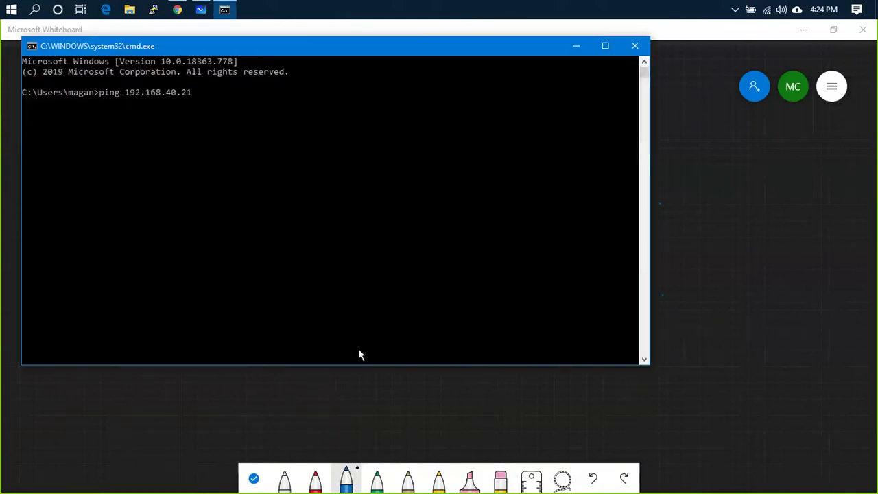
{"action": "type", "text": " -t"}
{"action": "key", "text": "Return"}
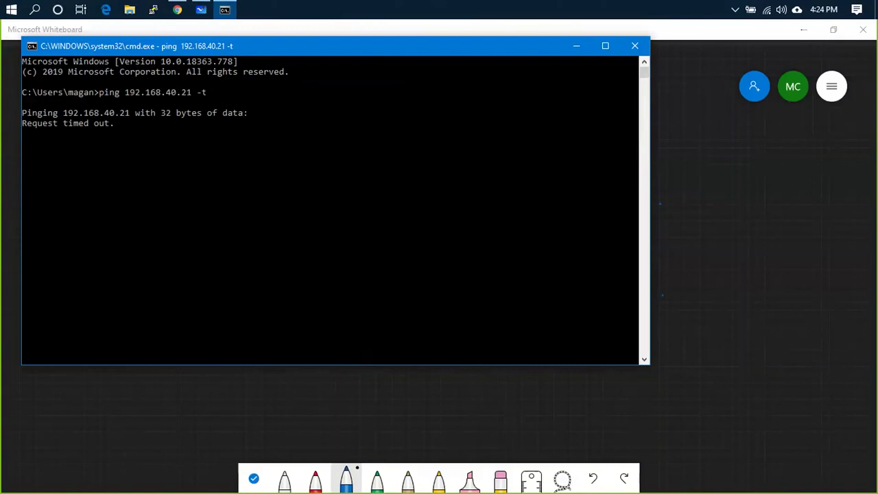
{"action": "left_click", "coordinate": [177, 10]}
{"action": "left_click", "coordinate": [263, 185]}
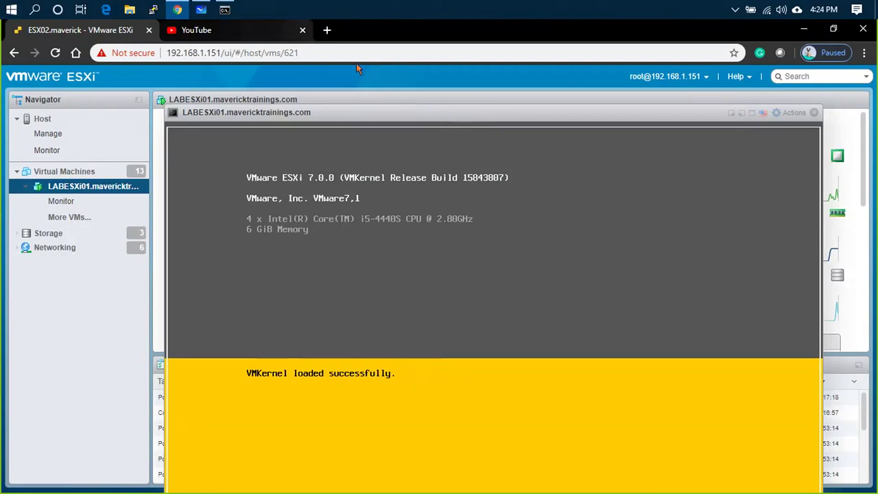
- Watch the nested host boot in a full-screen console, then close the console
{"action": "left_click_drag", "start_coordinate": [384, 118], "coordinate": [272, 102]}
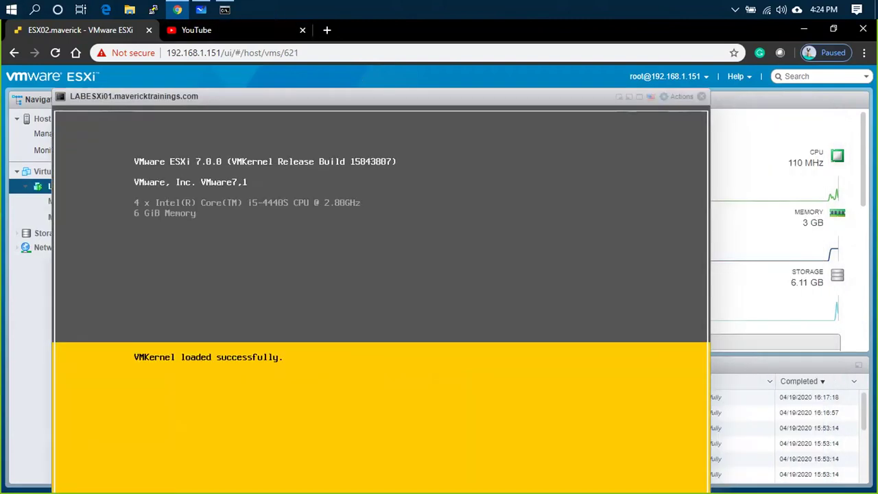
{"action": "left_click", "coordinate": [639, 98]}
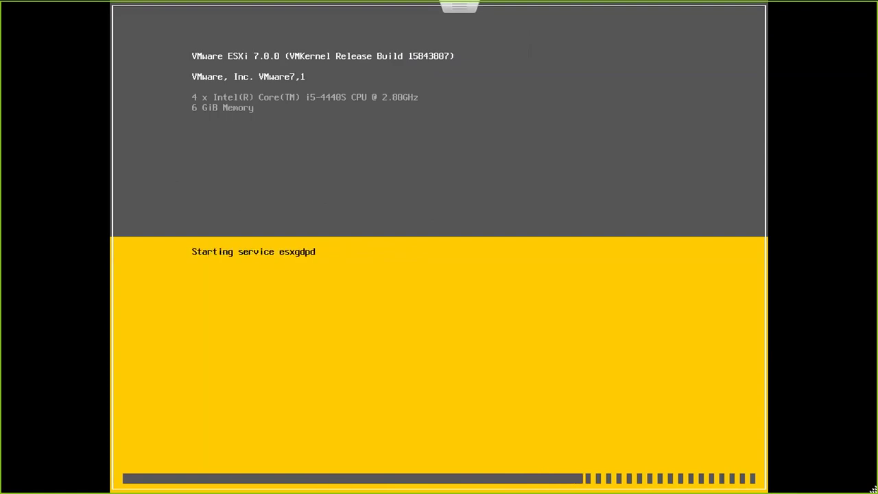
{"action": "left_click", "coordinate": [439, 37]}
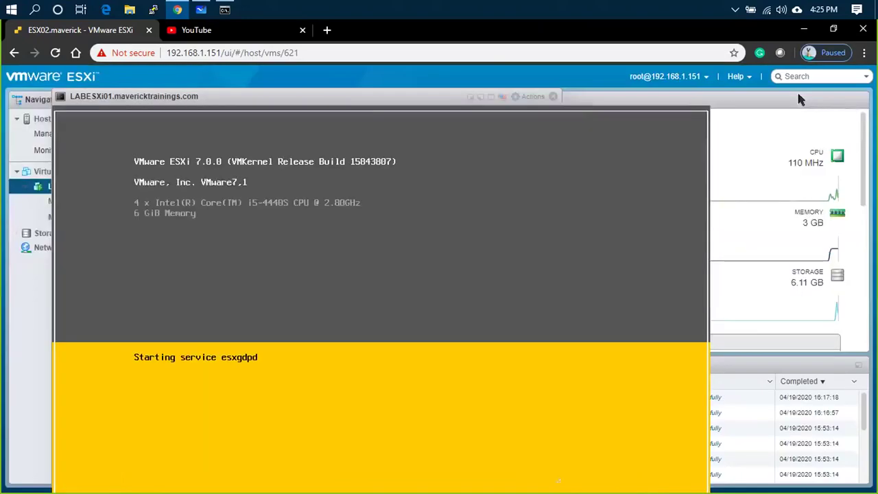
{"action": "left_click", "coordinate": [553, 97]}
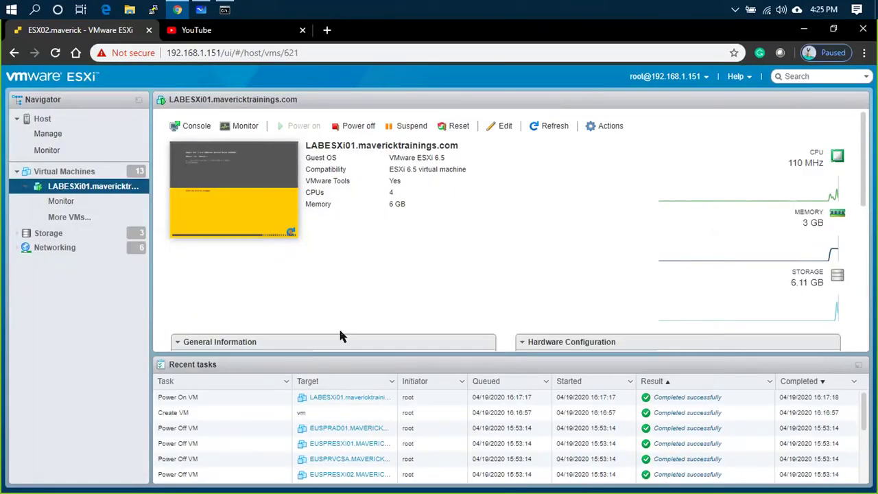
- Check the still-timing-out ping window, move it aside, and return to the host console
{"action": "key", "text": "alt+Tab"}
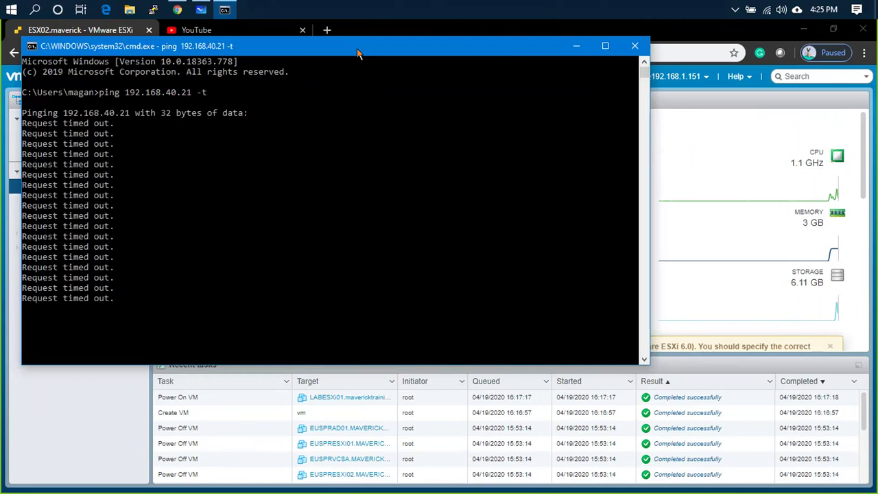
{"action": "left_click_drag", "start_coordinate": [326, 46], "coordinate": [436, 55]}
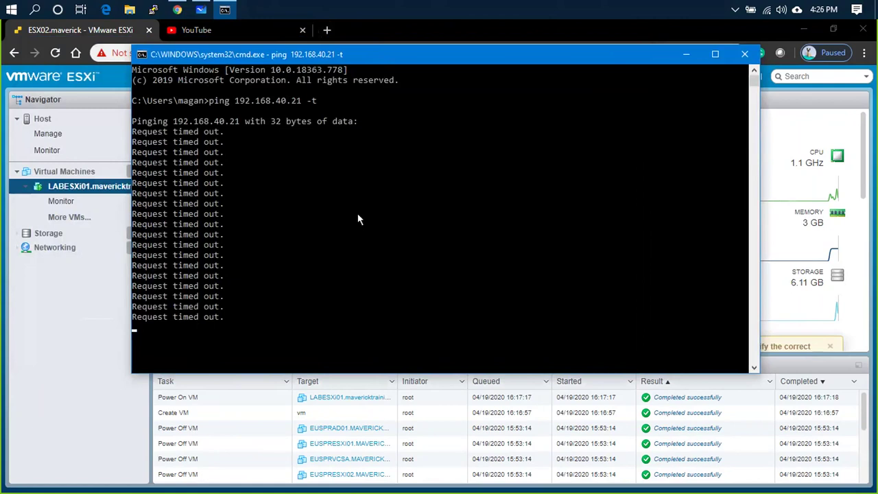
{"action": "key", "text": "alt+Tab"}
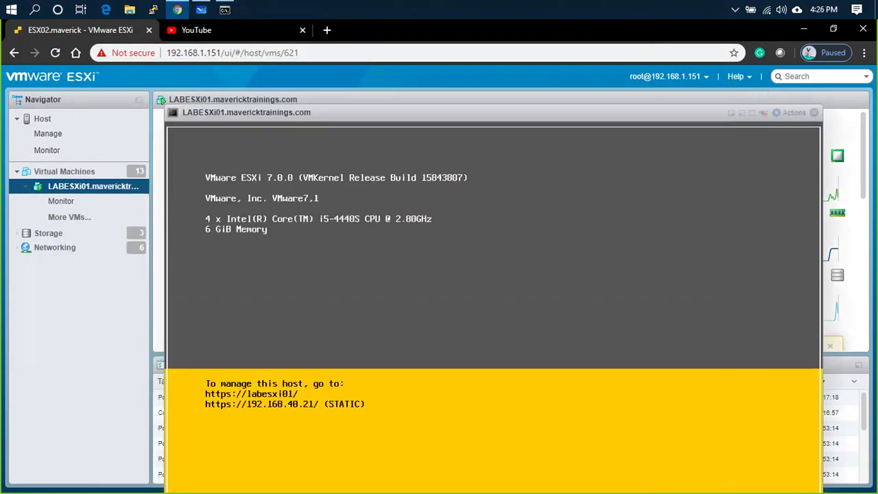
- Load the nested host's address 192.168.40.21 in a new browser tab
{"action": "left_click", "coordinate": [814, 113]}
{"action": "key", "text": "alt+Tab"}
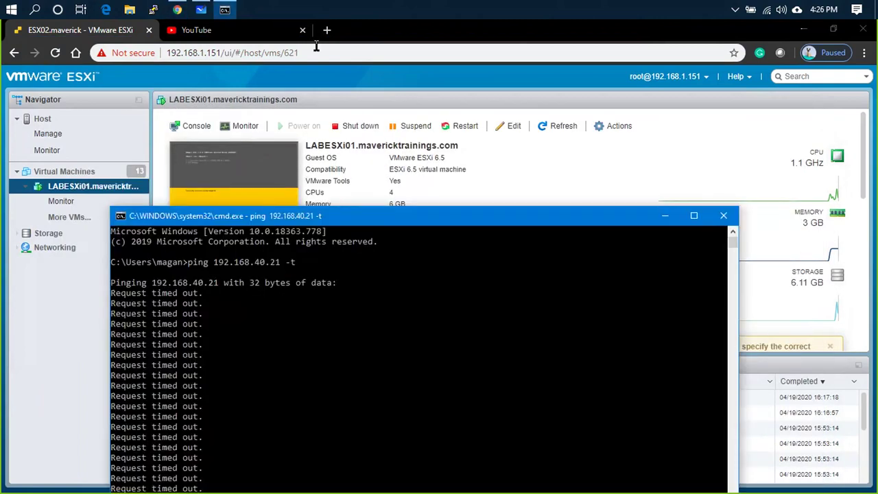
{"action": "left_click", "coordinate": [328, 31]}
{"action": "type", "text": "192.168.40"}
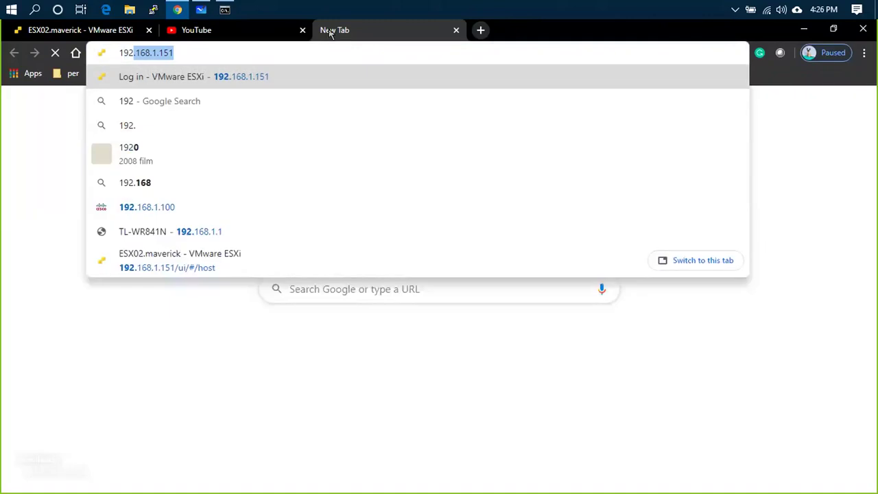
{"action": "type", "text": ".3"}
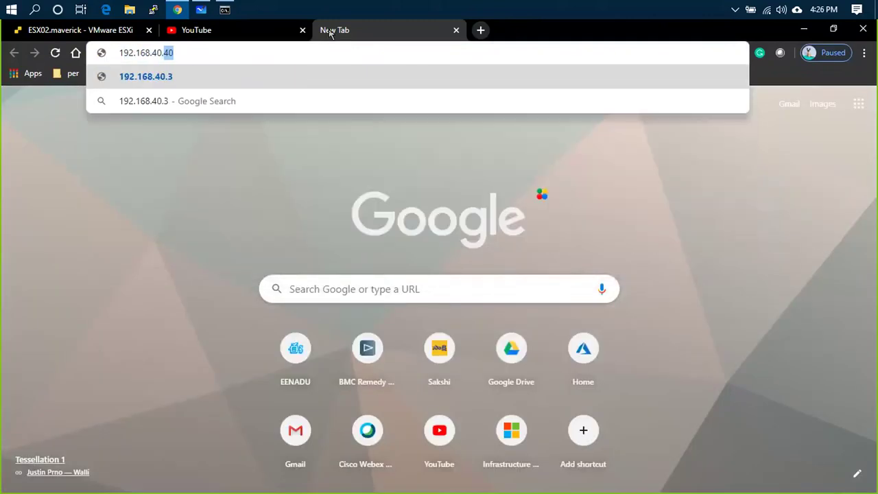
{"action": "type", "text": "21"}
{"action": "key", "text": "Return"}
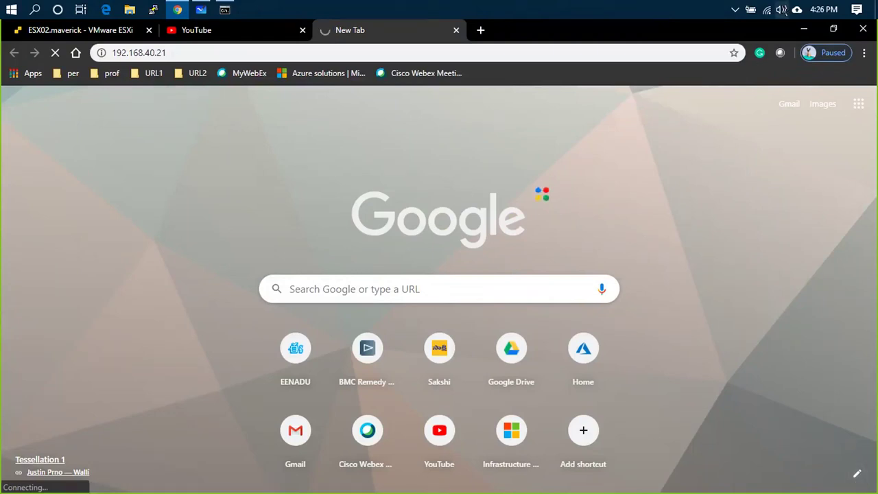
- Disconnect from the Maverick_5G Wi-Fi, confirm the pings now get replies, and close the ping window
{"action": "left_click", "coordinate": [769, 11]}
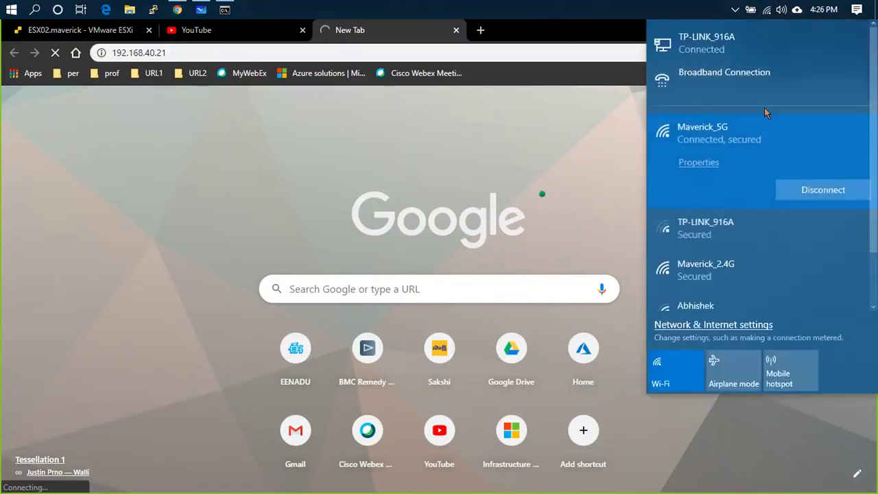
{"action": "left_click", "coordinate": [809, 194]}
{"action": "left_click", "coordinate": [581, 90]}
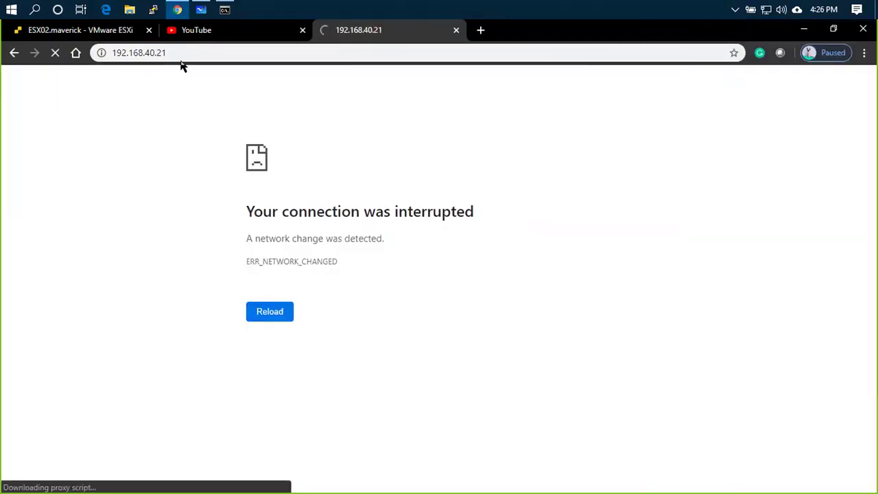
{"action": "key", "text": "alt+Tab"}
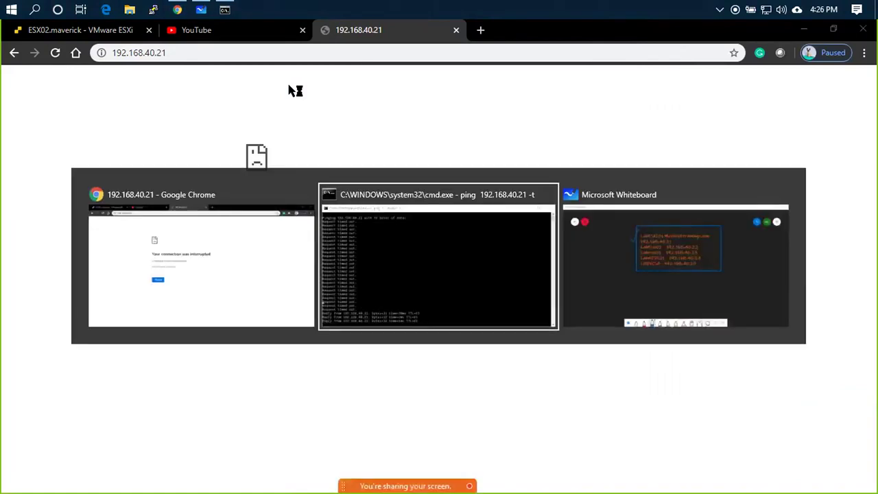
{"action": "left_click_drag", "start_coordinate": [412, 216], "coordinate": [478, 90]}
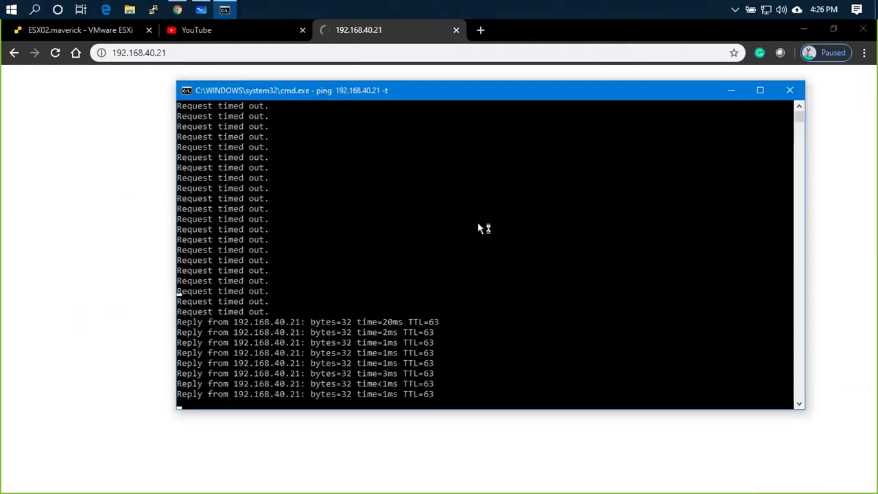
{"action": "left_click", "coordinate": [790, 90]}
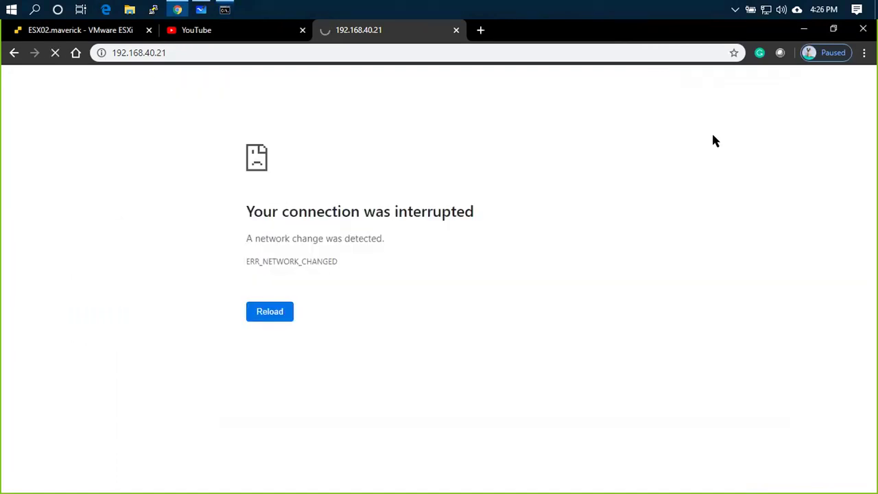
- Reload the 192.168.40.21 page so it reaches the certificate privacy warning
{"action": "left_click", "coordinate": [203, 55]}
{"action": "key", "text": "Return"}
{"action": "left_click", "coordinate": [116, 35]}
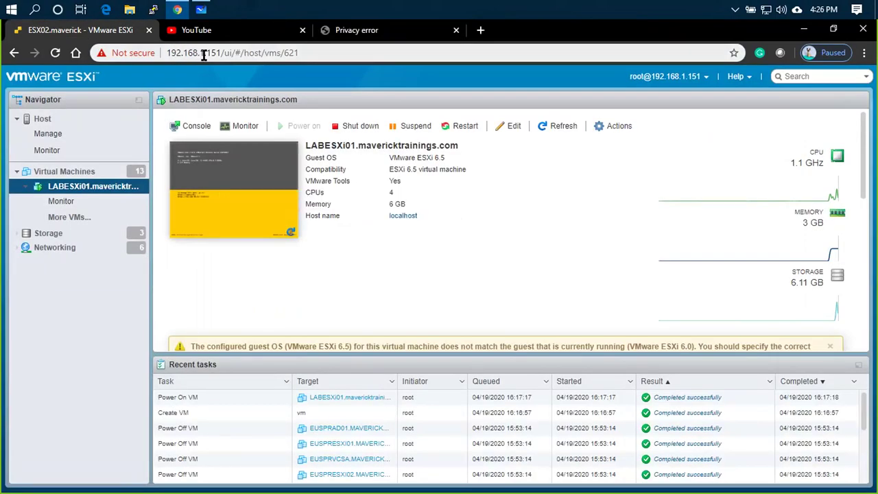
- Proceed past the certificate warning to 192.168.40.21 and log in as root with the account password
{"action": "left_click", "coordinate": [379, 33]}
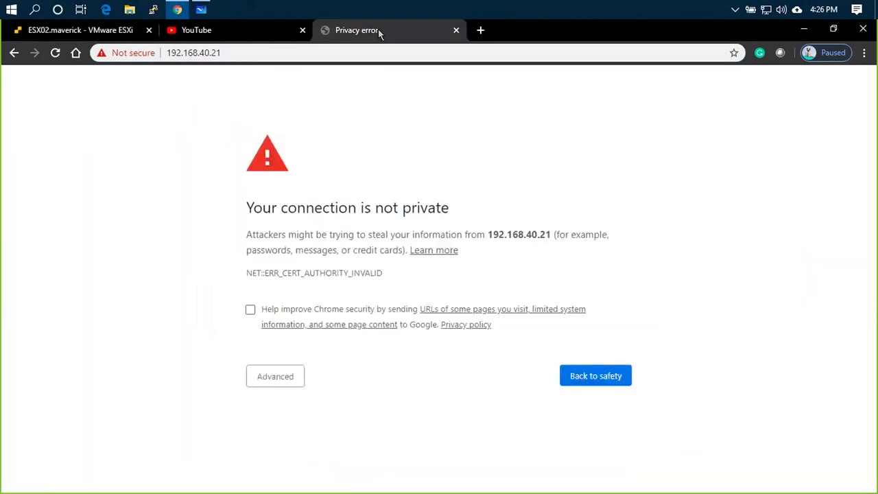
{"action": "left_click", "coordinate": [278, 374]}
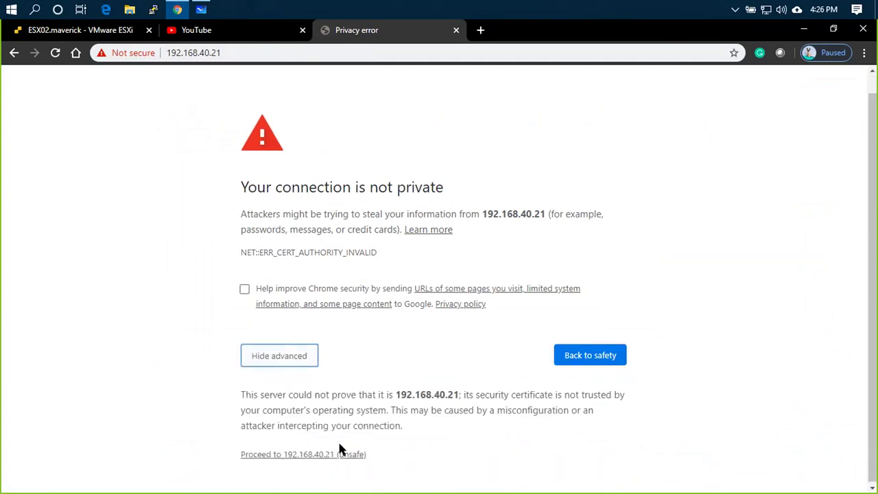
{"action": "double_click", "coordinate": [290, 454]}
{"action": "left_click", "coordinate": [293, 455]}
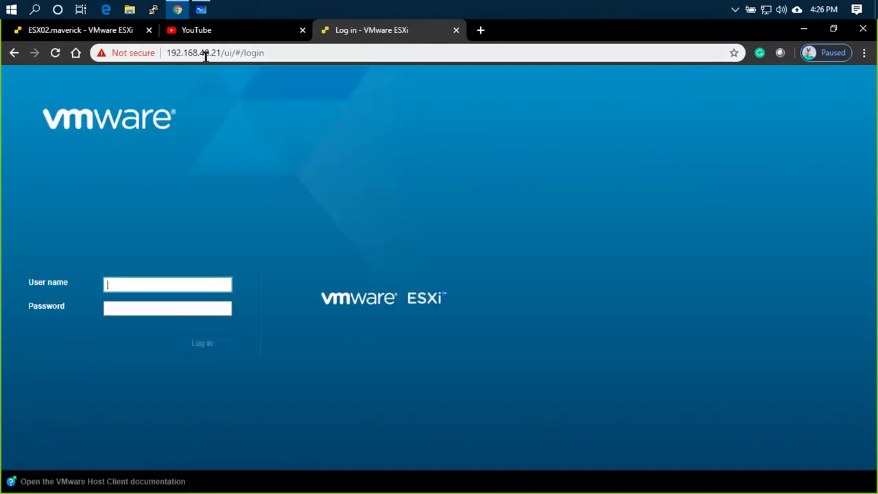
{"action": "type", "text": "root"}
{"action": "key", "text": "Tab"}
{"action": "type", "text": "•"}
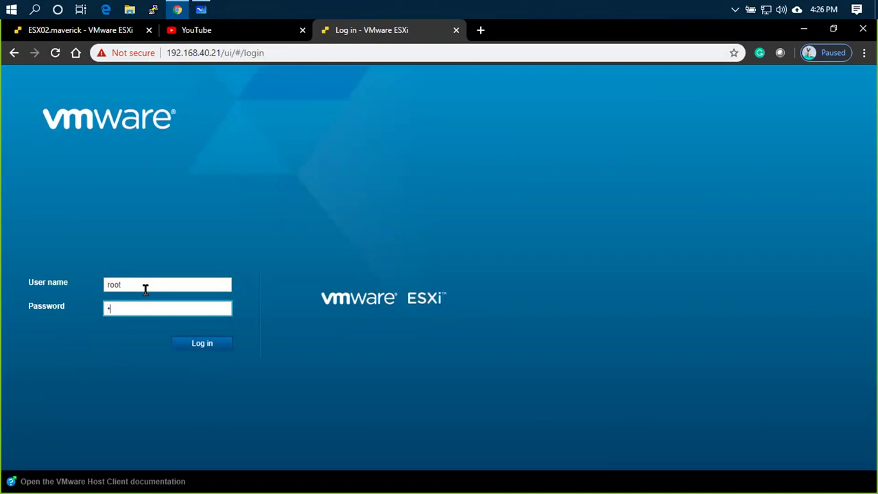
{"action": "type", "text": "•••••••"}
{"action": "key", "text": "Return"}
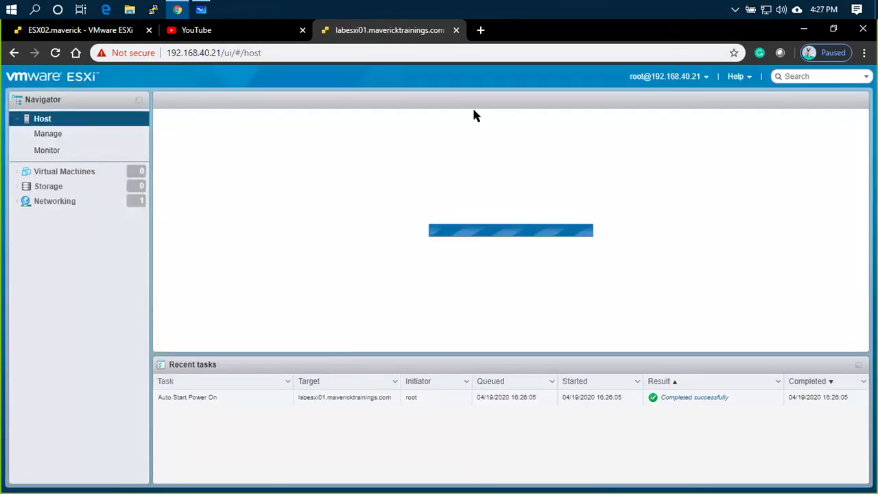
- Compare the nested host's 7.0.0 version with ESX02's 6.5.0 Update 3 and 31.88 GB memory
{"action": "key", "text": "Return"}
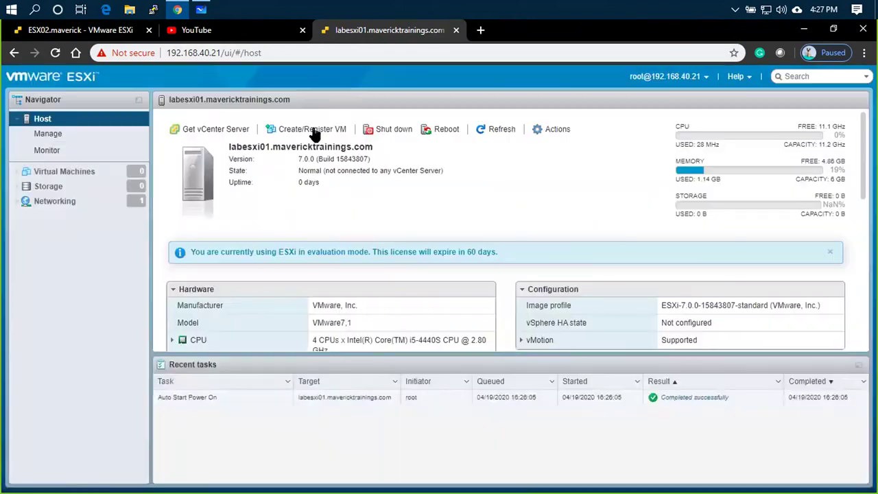
{"action": "left_click_drag", "start_coordinate": [302, 158], "coordinate": [365, 159]}
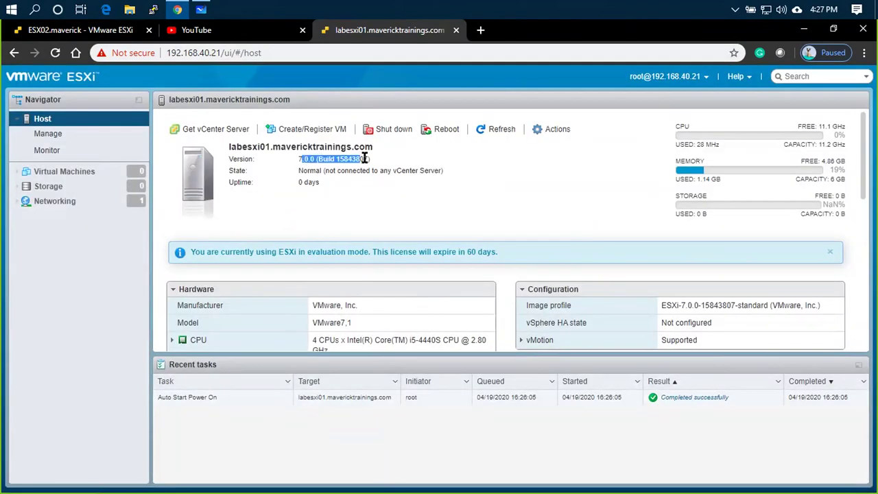
{"action": "left_click", "coordinate": [79, 30]}
{"action": "left_click", "coordinate": [98, 123]}
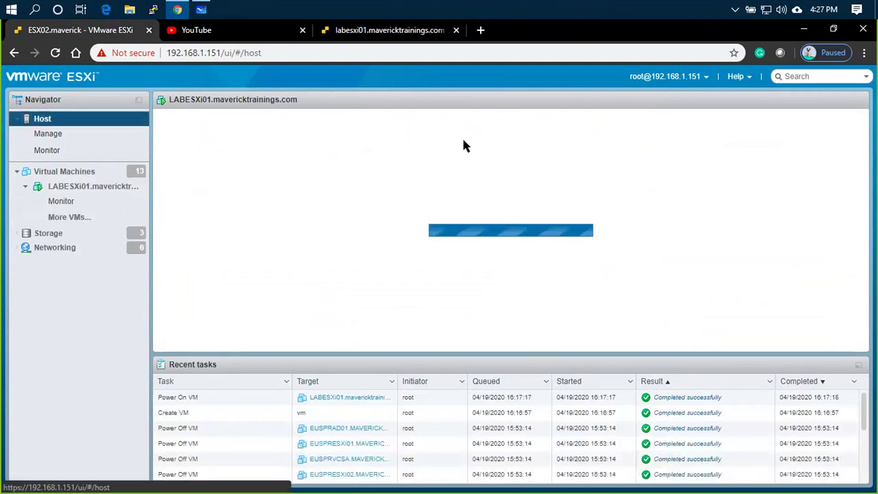
{"action": "left_click_drag", "start_coordinate": [333, 159], "coordinate": [393, 158]}
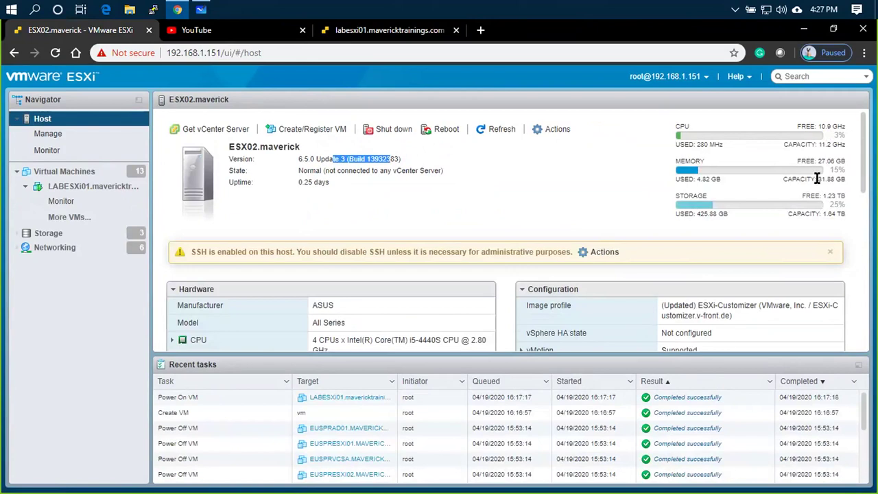
{"action": "left_click_drag", "start_coordinate": [818, 179], "coordinate": [837, 179]}
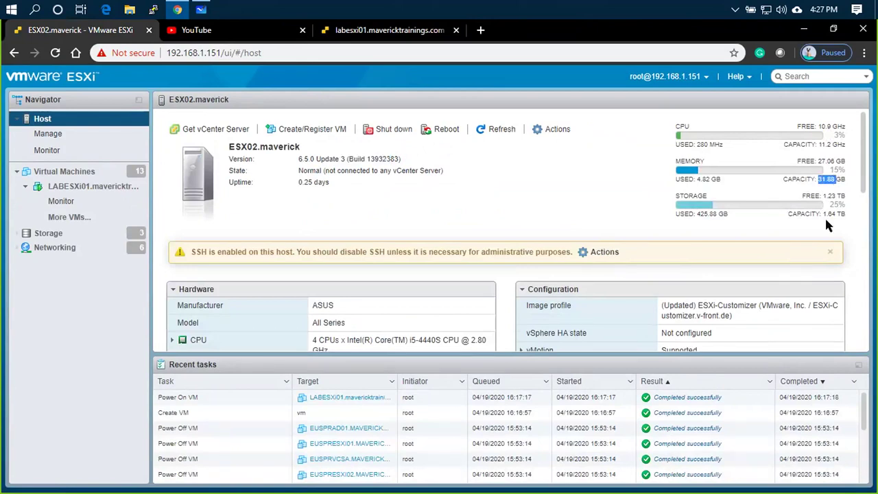
{"action": "left_click_drag", "start_coordinate": [823, 214], "coordinate": [832, 214]}
- Compare 11.2 GHz CPU on both hosts, note labesxi01's 6 GB memory and zero storage, then start a new datastore
{"action": "left_click", "coordinate": [417, 30]}
{"action": "left_click", "coordinate": [826, 151]}
{"action": "left_click_drag", "start_coordinate": [818, 144], "coordinate": [832, 144]}
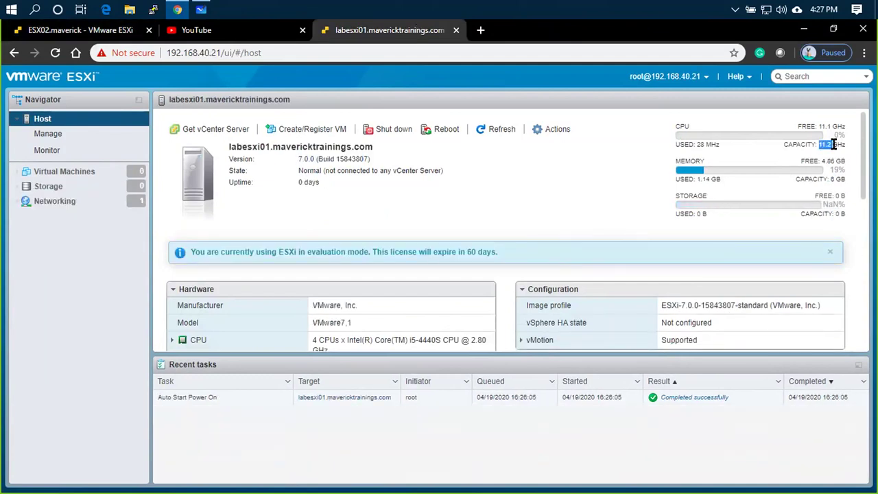
{"action": "left_click", "coordinate": [140, 32]}
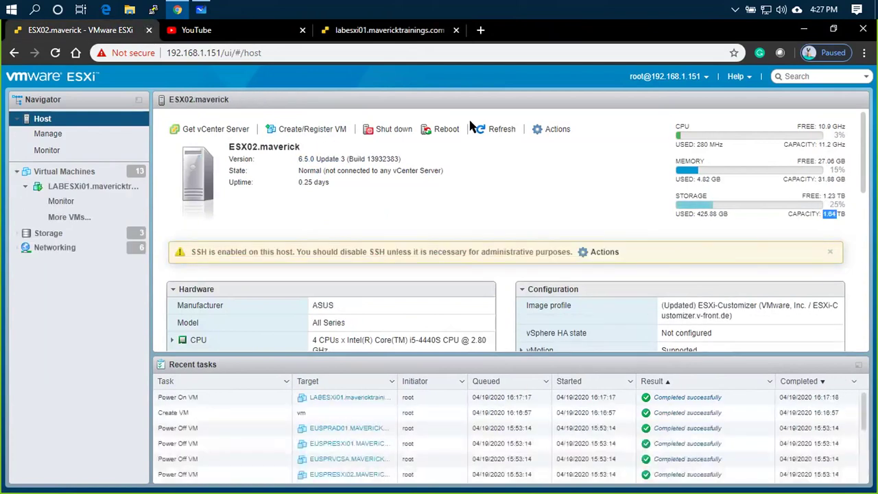
{"action": "left_click_drag", "start_coordinate": [817, 144], "coordinate": [838, 152]}
{"action": "left_click", "coordinate": [387, 40]}
{"action": "left_click", "coordinate": [834, 148]}
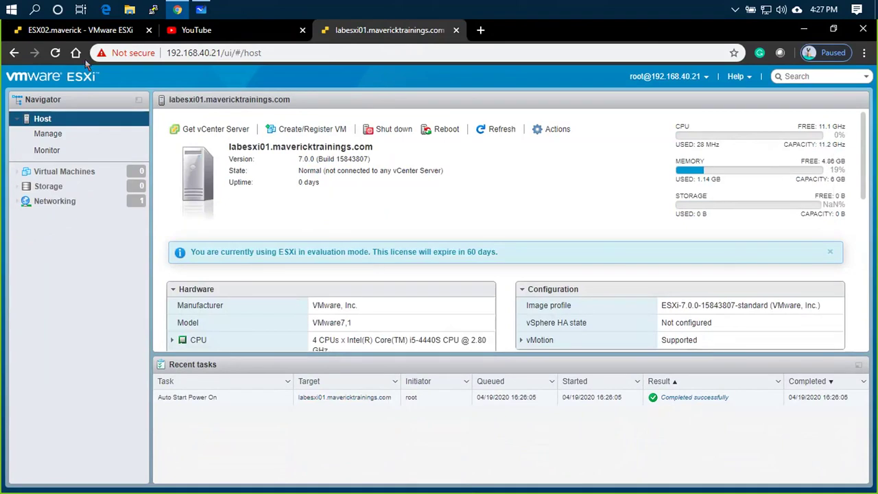
{"action": "left_click_drag", "start_coordinate": [850, 180], "coordinate": [726, 180]}
{"action": "left_click", "coordinate": [745, 180]}
{"action": "left_click_drag", "start_coordinate": [834, 180], "coordinate": [796, 180]}
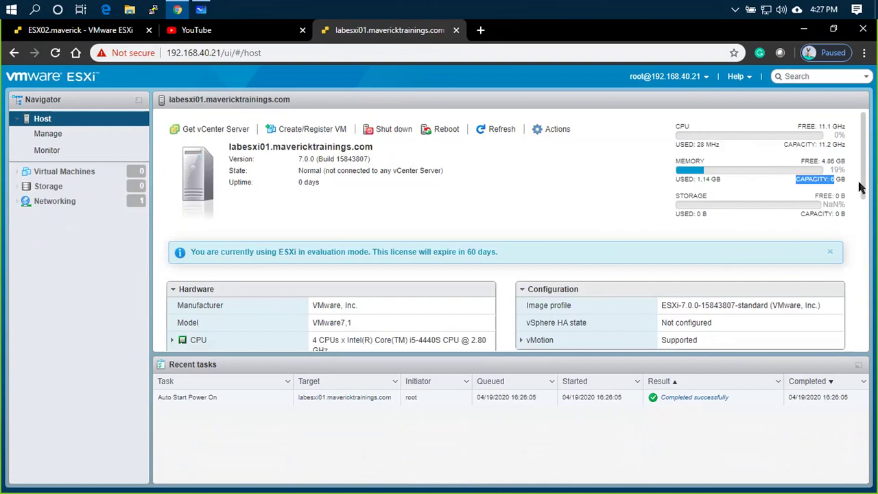
{"action": "left_click_drag", "start_coordinate": [811, 210], "coordinate": [854, 225]}
{"action": "left_click", "coordinate": [89, 187]}
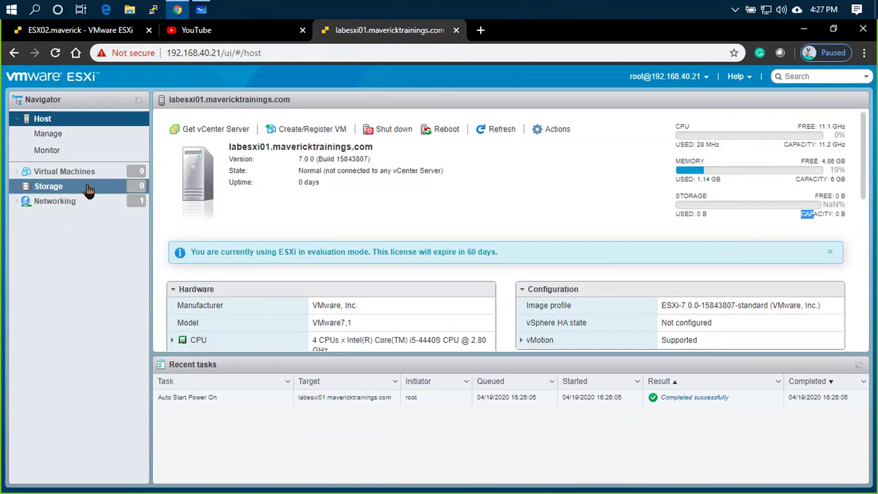
{"action": "left_click", "coordinate": [206, 149]}
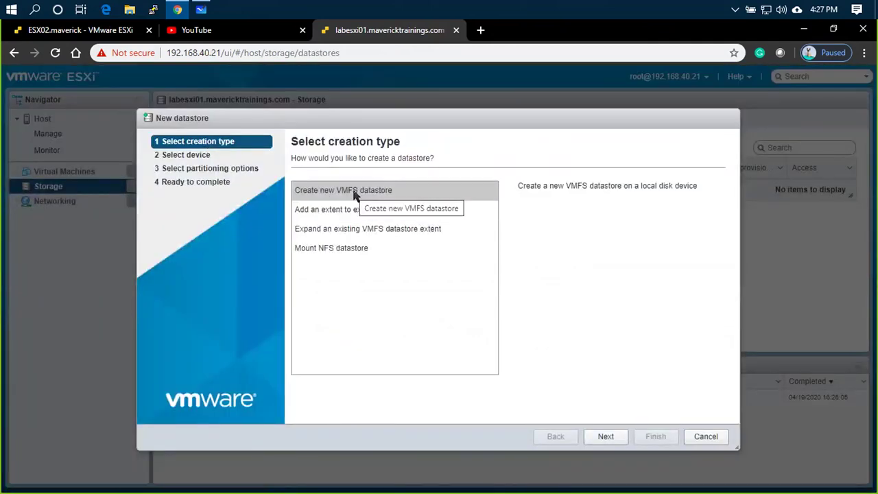
- Advance the New datastore wizard, see that no devices have free space, and cancel it
{"action": "left_click", "coordinate": [619, 438]}
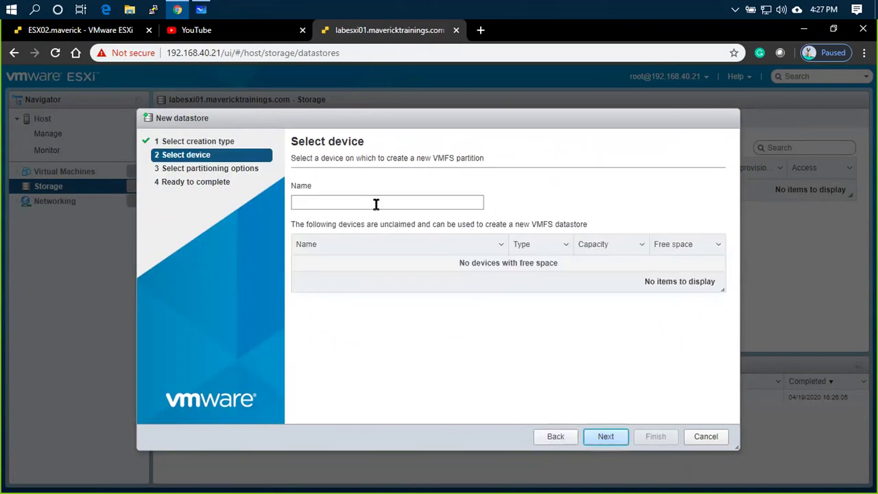
{"action": "left_click", "coordinate": [377, 204]}
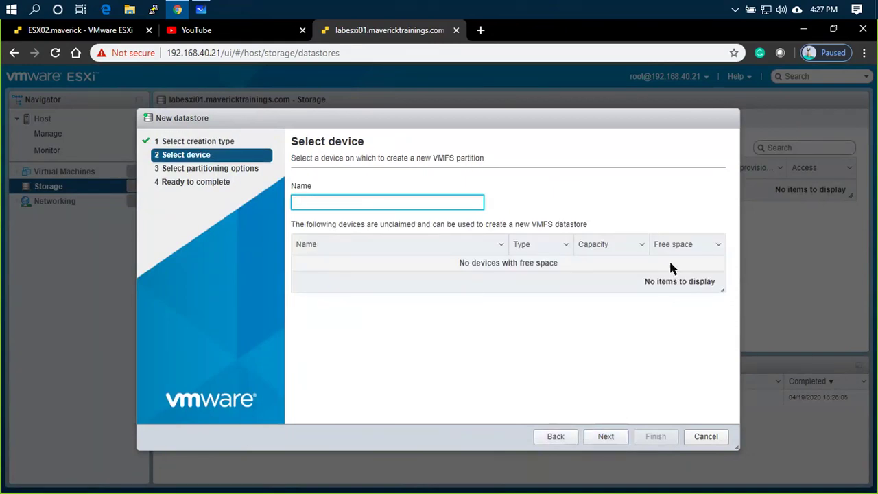
{"action": "left_click_drag", "start_coordinate": [459, 262], "coordinate": [558, 263]}
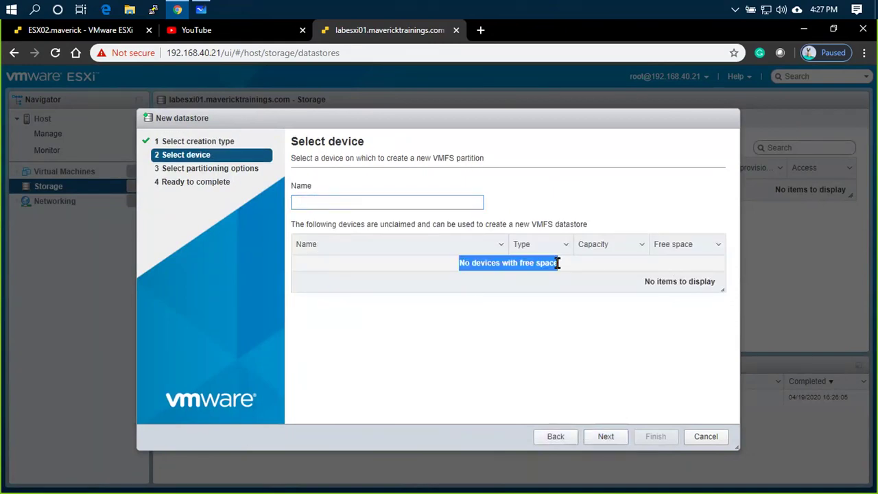
{"action": "left_click", "coordinate": [711, 440]}
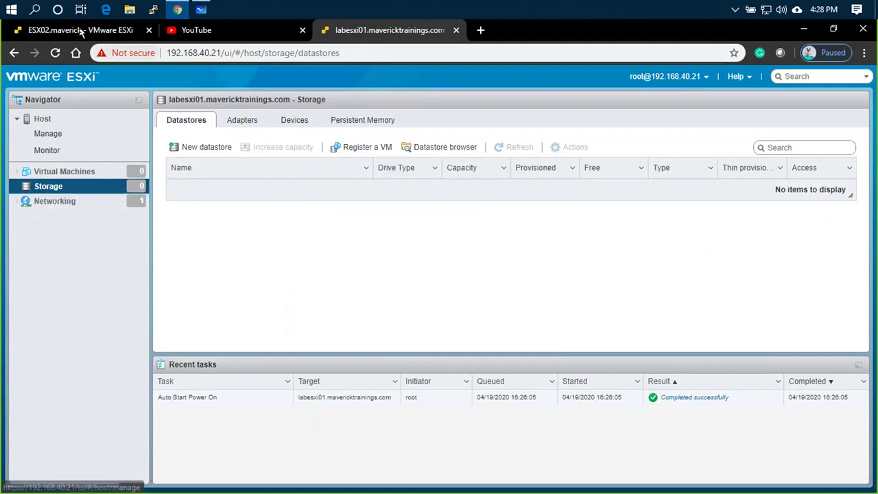
- Open Edit settings for the LABESXi01 virtual machine on the ESX02 host
{"action": "left_click", "coordinate": [74, 33]}
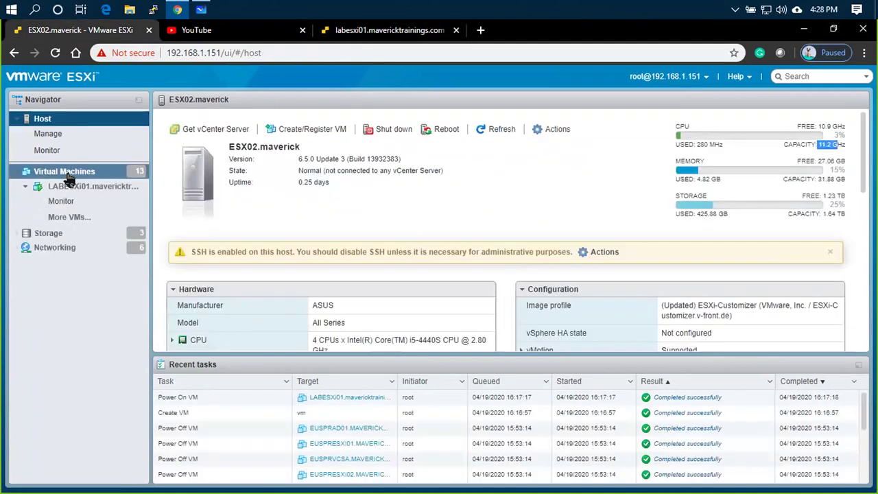
{"action": "left_click", "coordinate": [72, 188]}
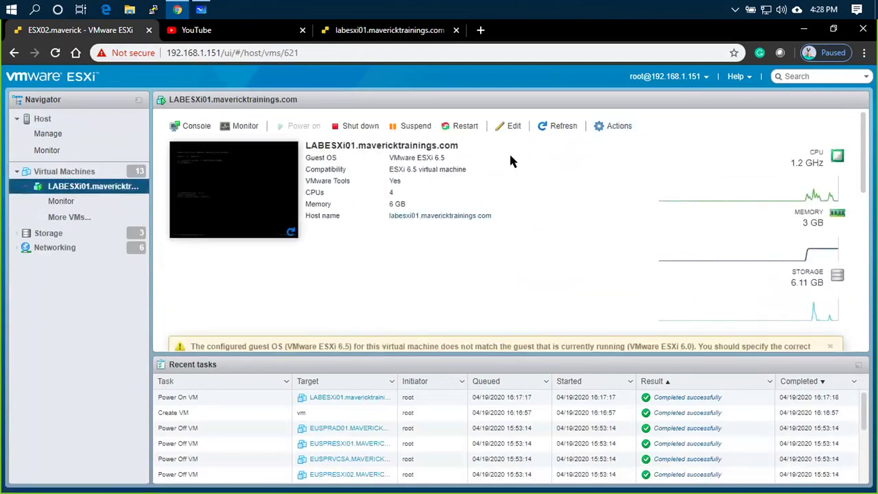
{"action": "left_click", "coordinate": [607, 129]}
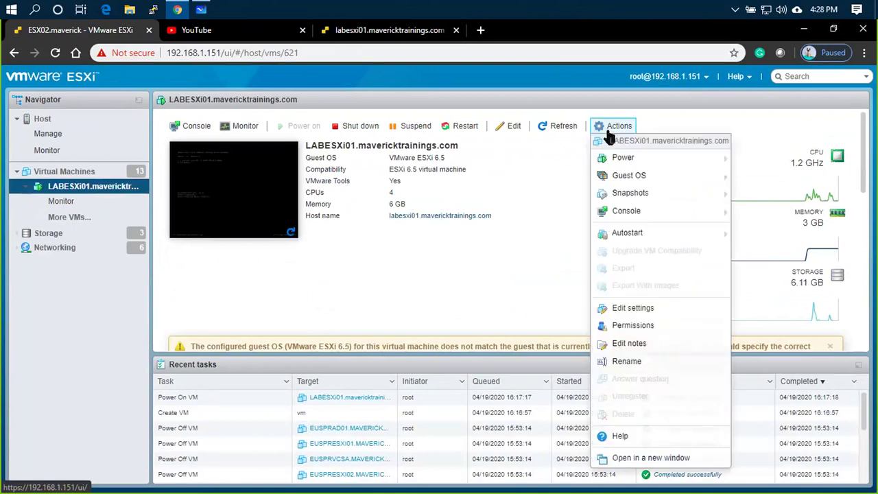
{"action": "left_click", "coordinate": [625, 308]}
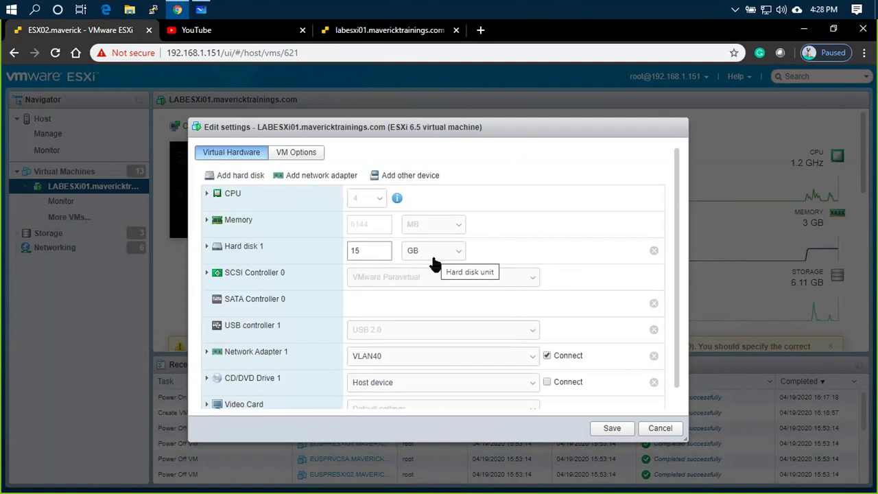
{"action": "left_click", "coordinate": [386, 33]}
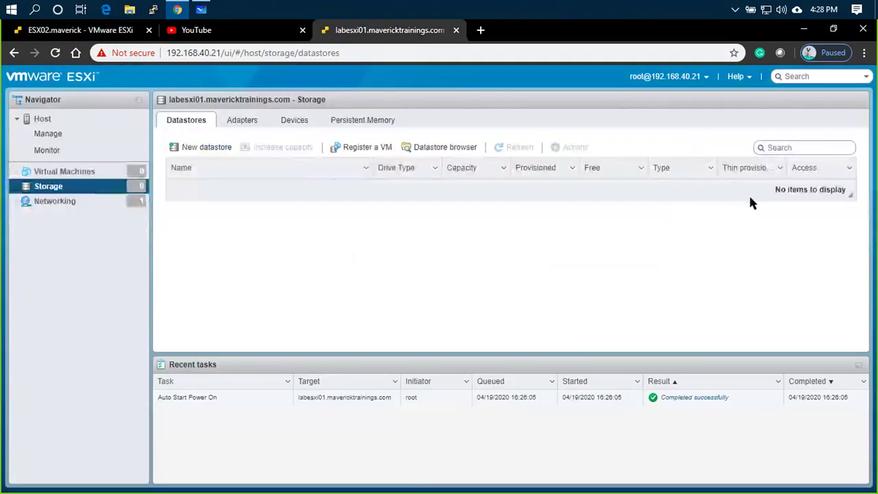
{"action": "left_click", "coordinate": [85, 30]}
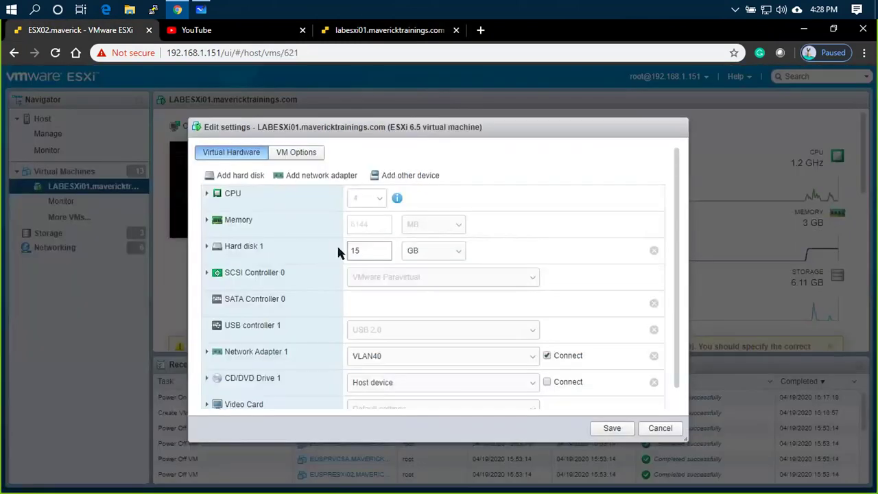
- Add a new 25 GB thin-provisioned standard hard disk and save the settings
{"action": "left_click", "coordinate": [237, 175]}
{"action": "left_click", "coordinate": [256, 192]}
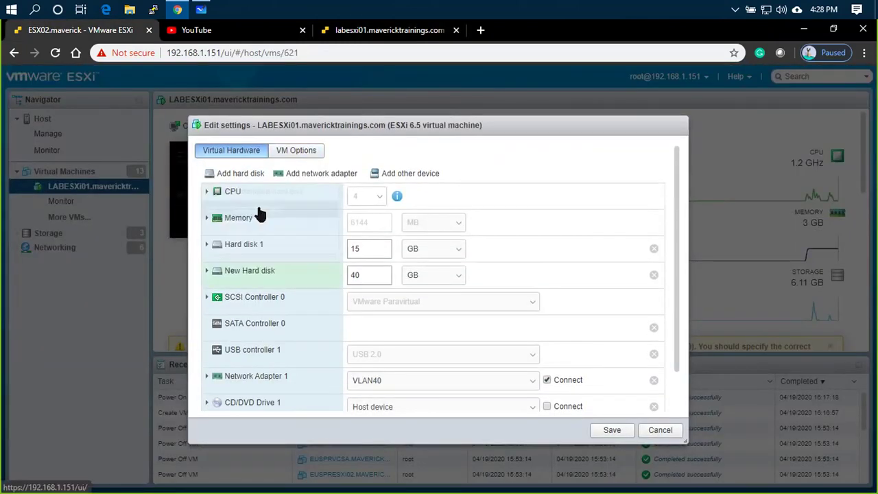
{"action": "left_click", "coordinate": [367, 276]}
{"action": "double_click", "coordinate": [355, 275]}
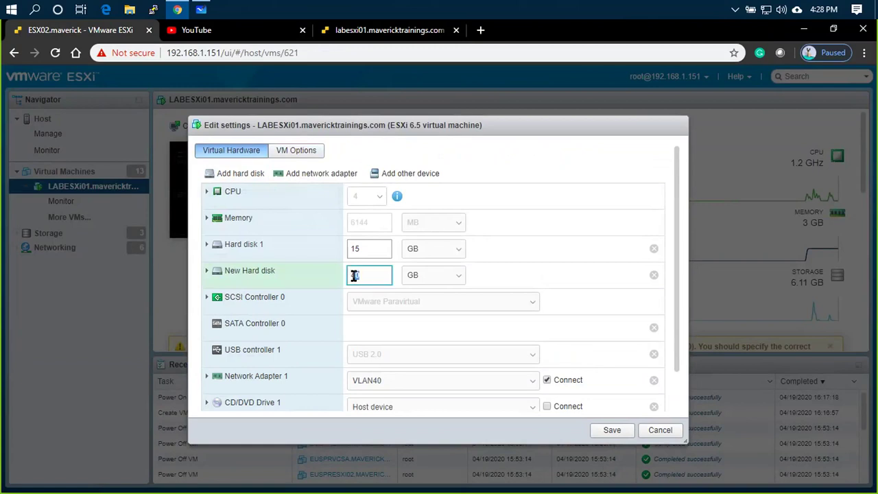
{"action": "type", "text": "25"}
{"action": "left_click", "coordinate": [206, 271]}
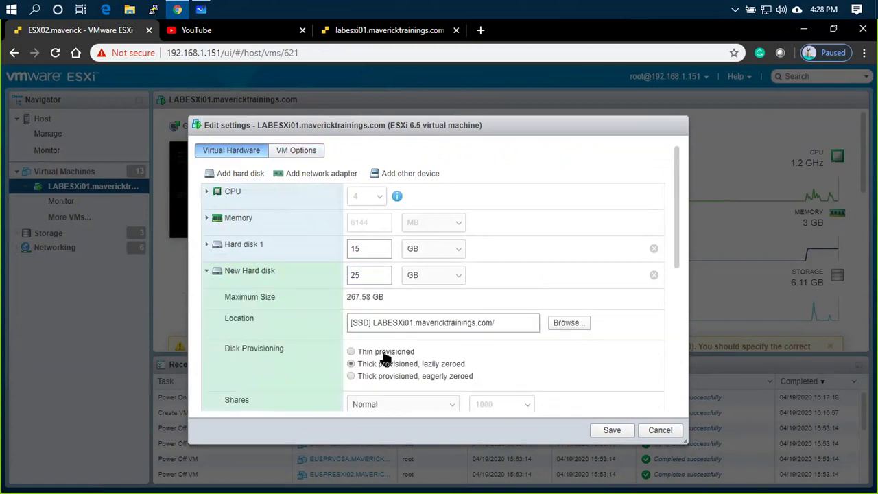
{"action": "left_click", "coordinate": [352, 352]}
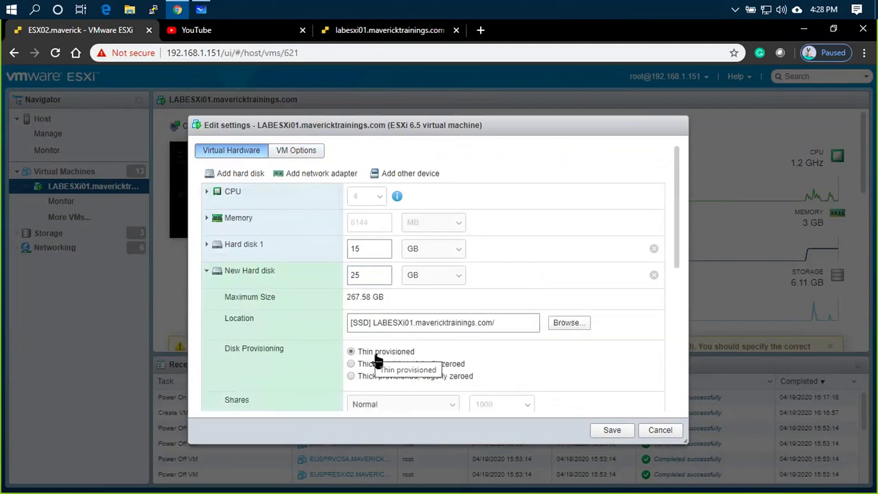
{"action": "scroll", "coordinate": [618, 398], "scroll_direction": "down", "scroll_amount": 2}
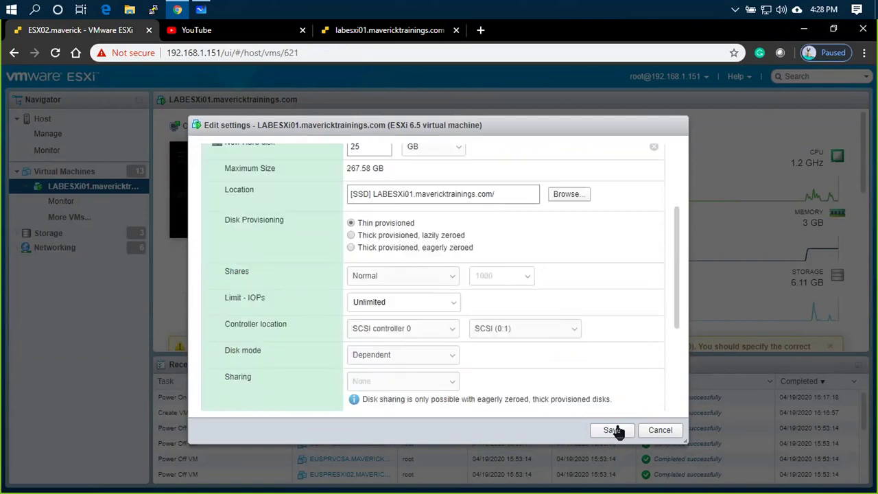
{"action": "key", "text": "Return"}
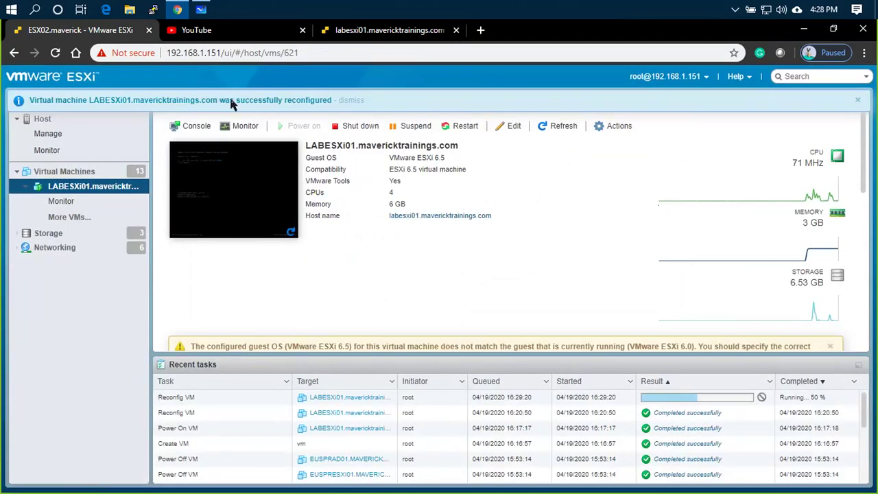
{"action": "left_click", "coordinate": [372, 33]}
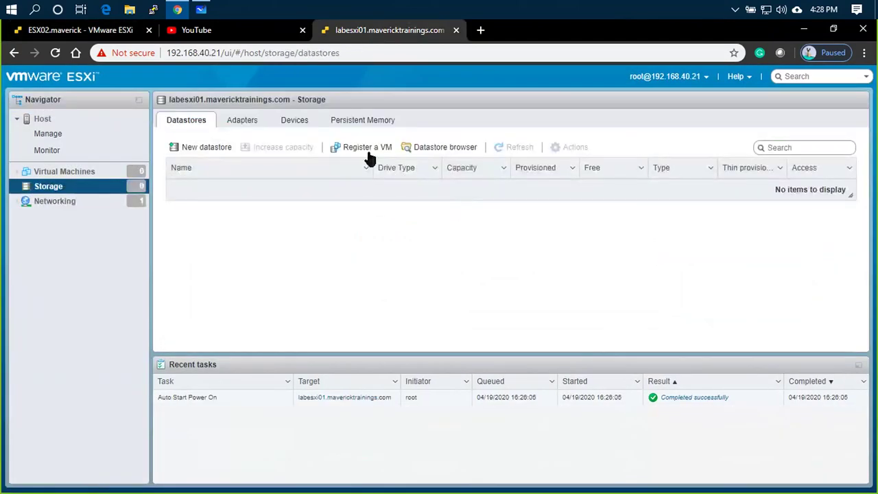
- Try the New datastore wizard on labesxi01 again and cancel it
{"action": "left_click", "coordinate": [198, 147]}
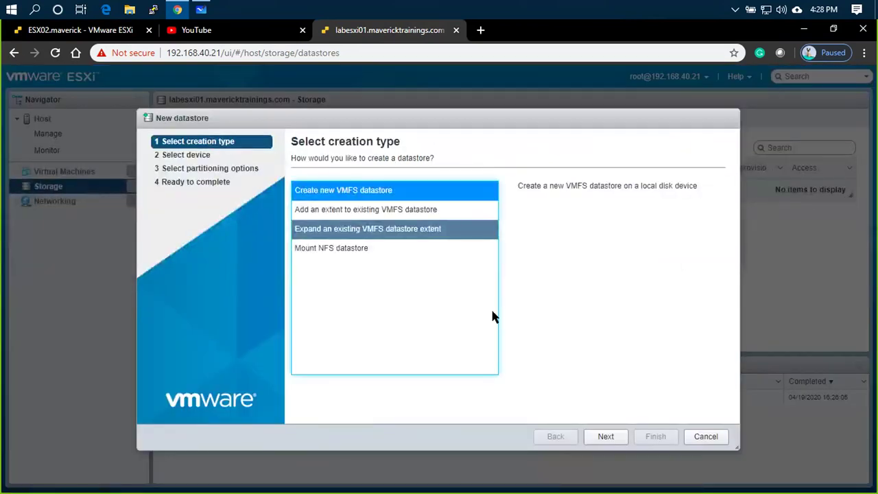
{"action": "left_click", "coordinate": [606, 436]}
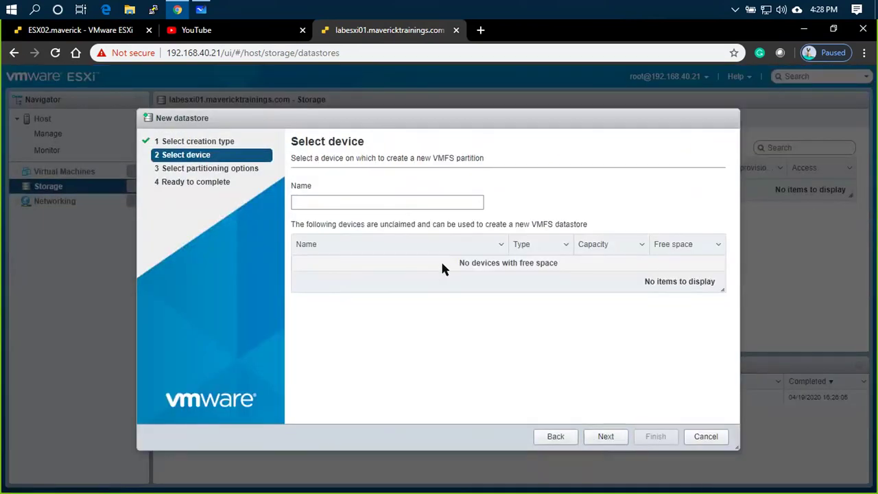
{"action": "left_click", "coordinate": [706, 437]}
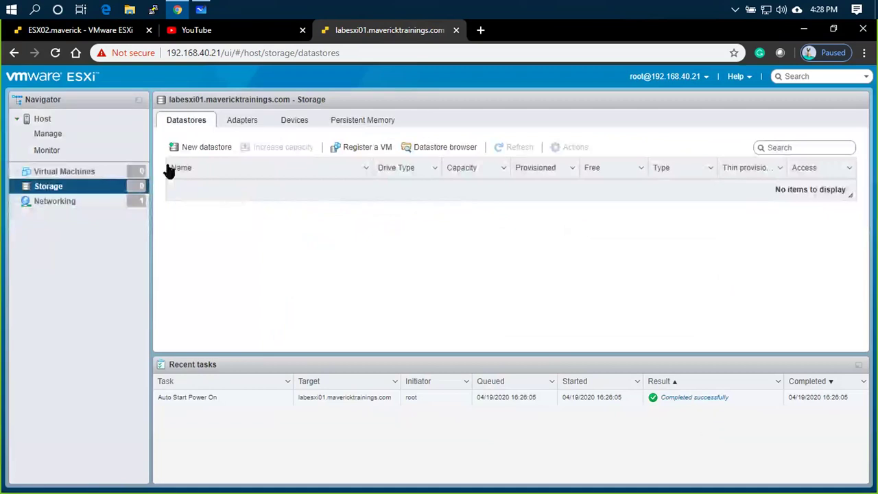
- Rescan labesxi01's storage devices twice, still seeing only the 15 GB disk and CD-ROM
{"action": "left_click", "coordinate": [78, 118]}
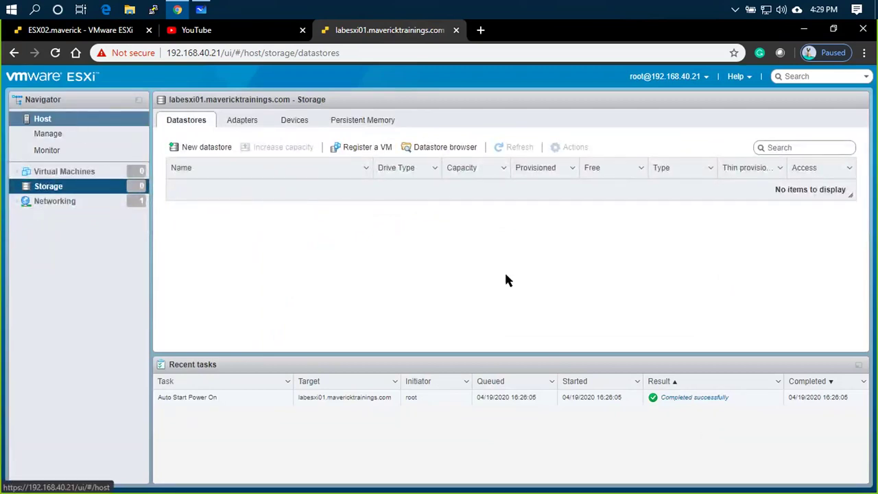
{"action": "left_click", "coordinate": [49, 222]}
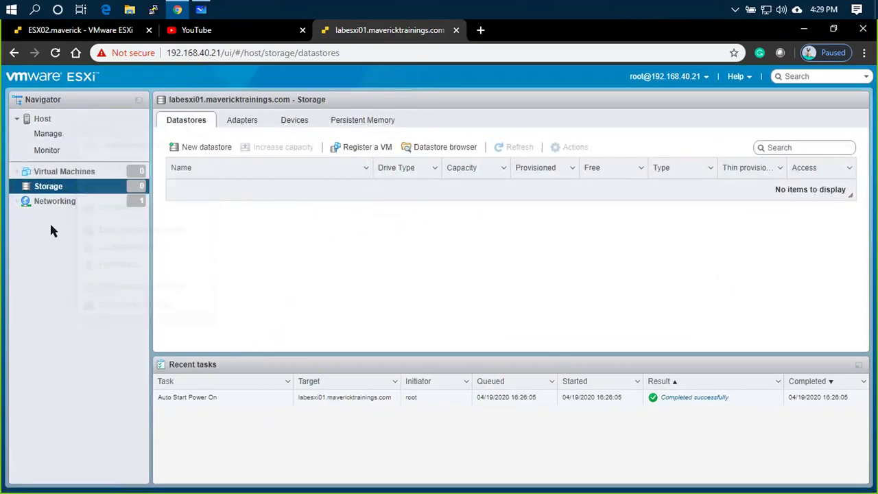
{"action": "left_click", "coordinate": [260, 124]}
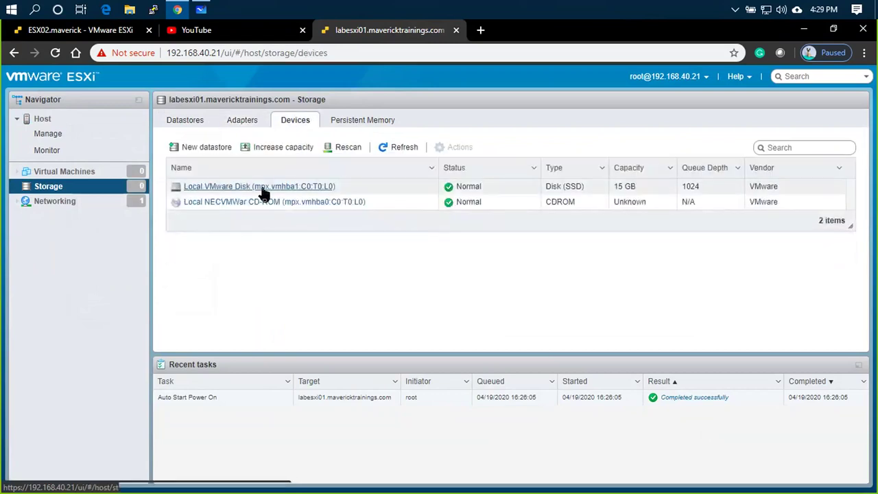
{"action": "left_click", "coordinate": [348, 149]}
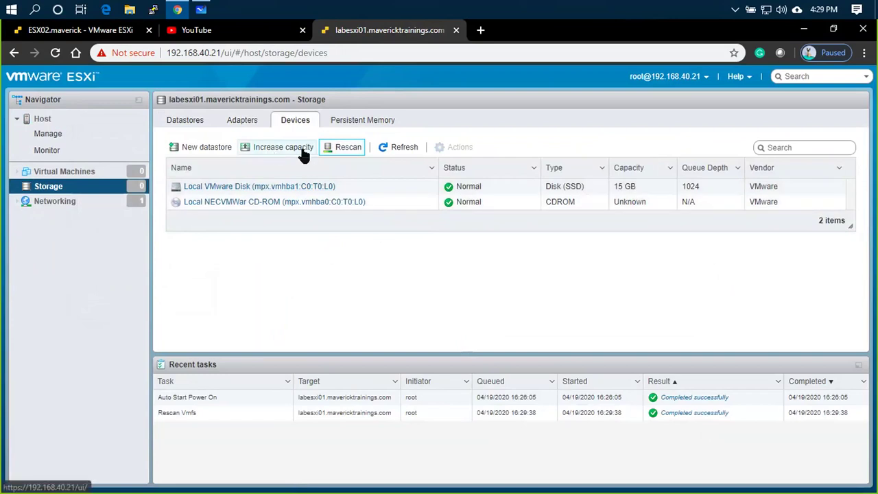
{"action": "left_click", "coordinate": [348, 151]}
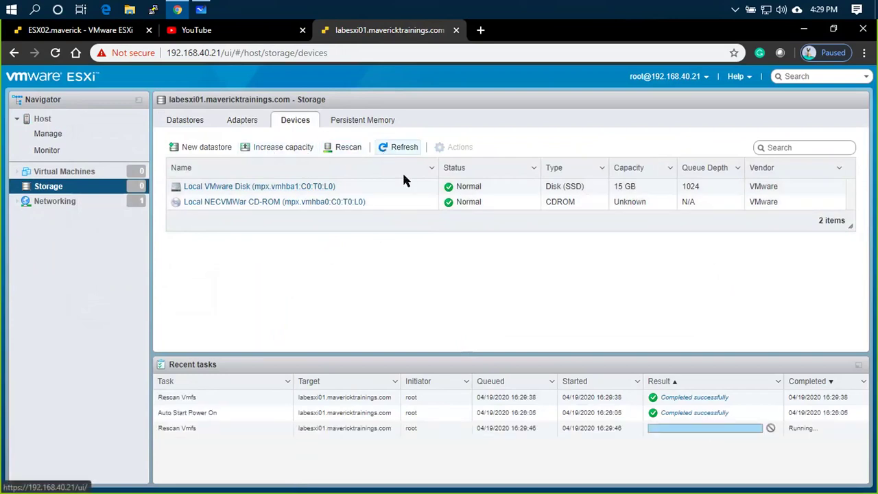
{"action": "left_click", "coordinate": [92, 123]}
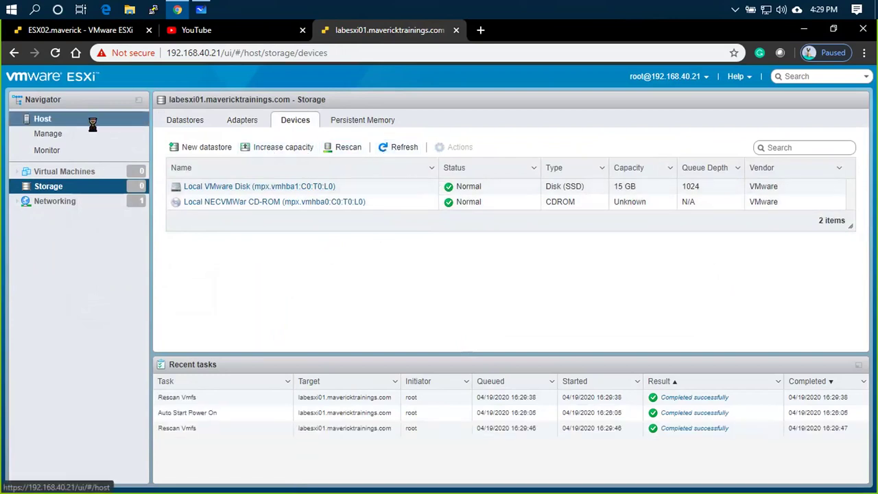
- Reboot the nested labesxi01 host from the Host actions menu and confirm
{"action": "right_click", "coordinate": [93, 124]}
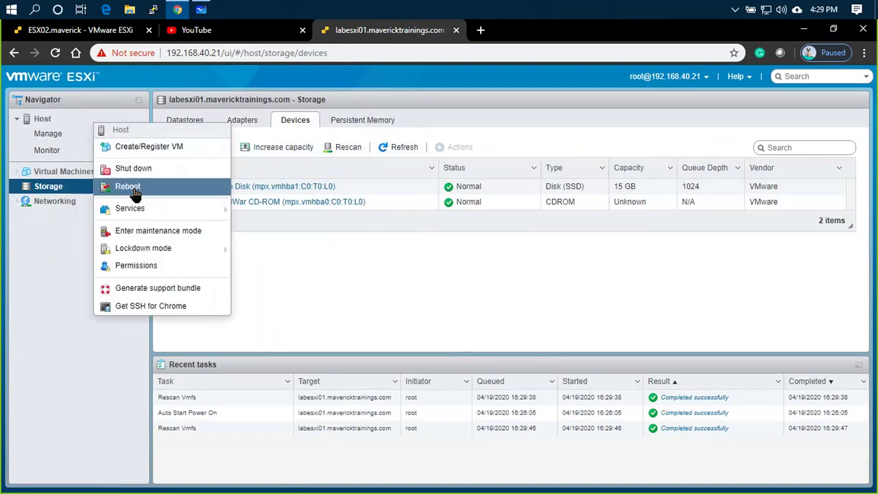
{"action": "left_click", "coordinate": [135, 190]}
{"action": "left_click", "coordinate": [512, 347]}
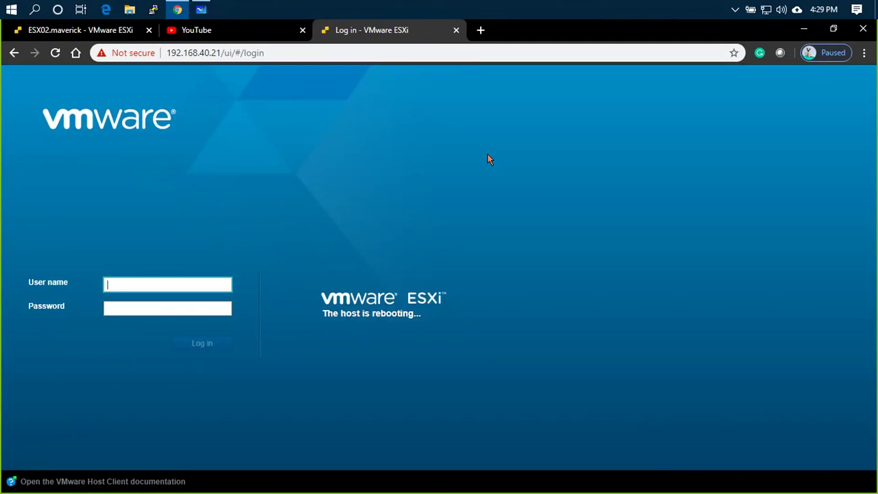
{"action": "key", "text": "alt+Tab"}
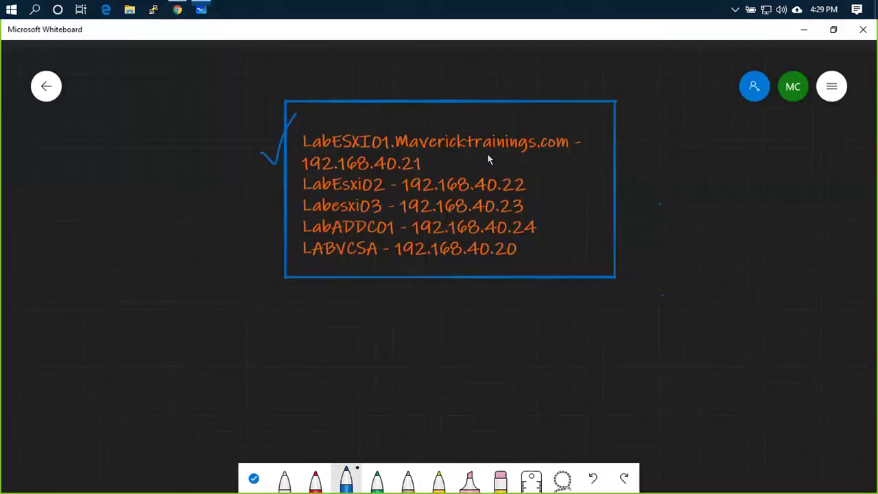
- Launch Windows Command Prompt by running cmd from the Run prompt
{"action": "key", "text": "super+r"}
{"action": "type", "text": "ck"}
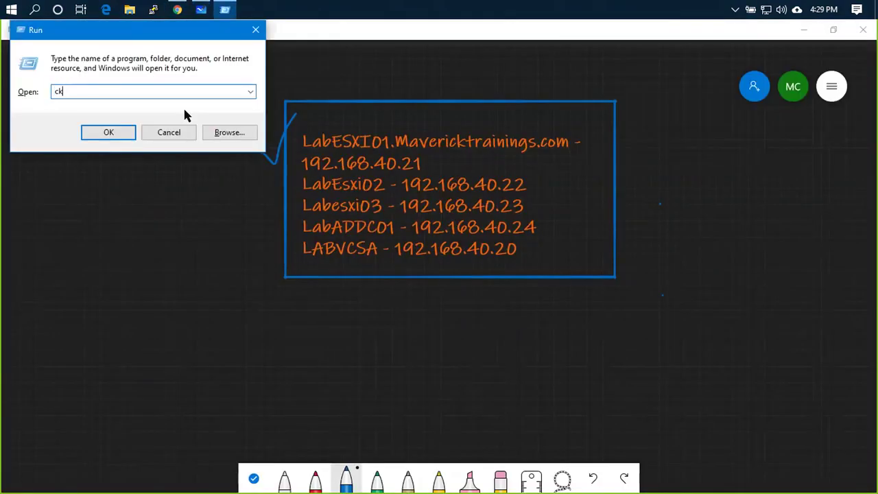
{"action": "type", "text": "m"}
{"action": "key", "text": "BackSpace"}
{"action": "key", "text": "BackSpace"}
{"action": "type", "text": "md"}
{"action": "key", "text": "Return"}
- Start a continuous ping to 192.168.40.21 with -t, which reports Destination host unreachable
{"action": "type", "text": "ping 192.168"}
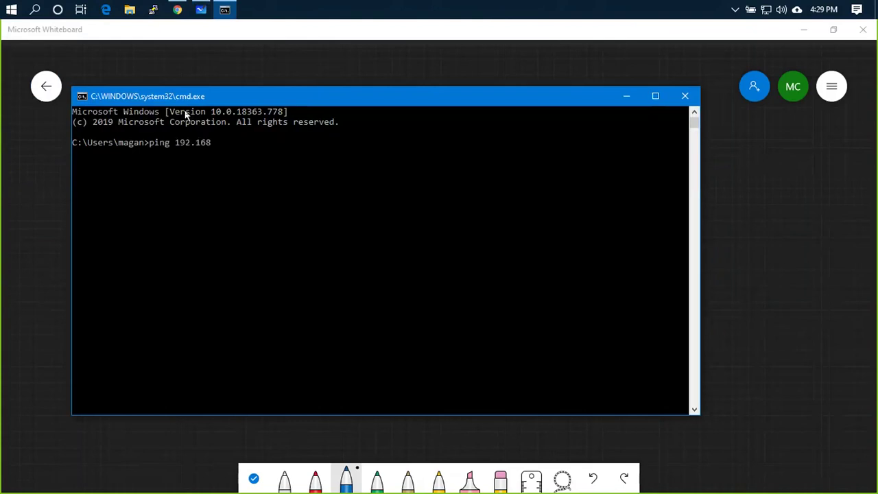
{"action": "type", "text": ".40.21 -t"}
{"action": "key", "text": "Return"}
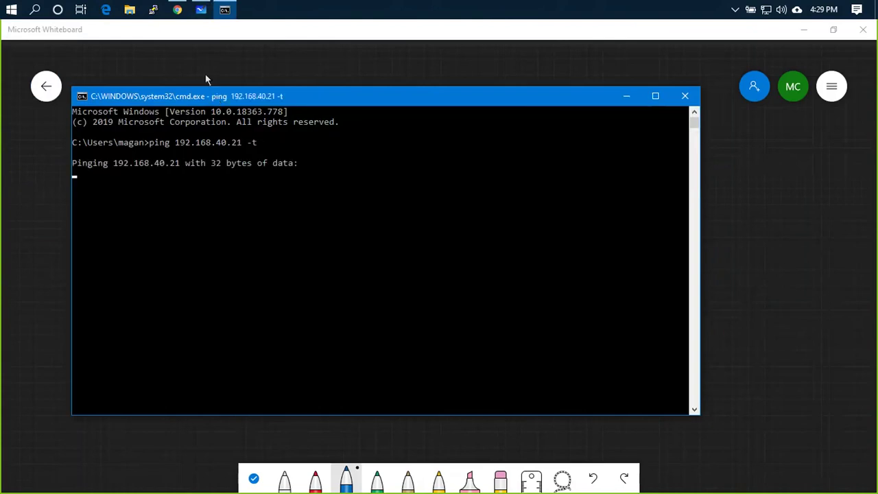
{"action": "left_click_drag", "start_coordinate": [205, 64], "coordinate": [205, 64]}
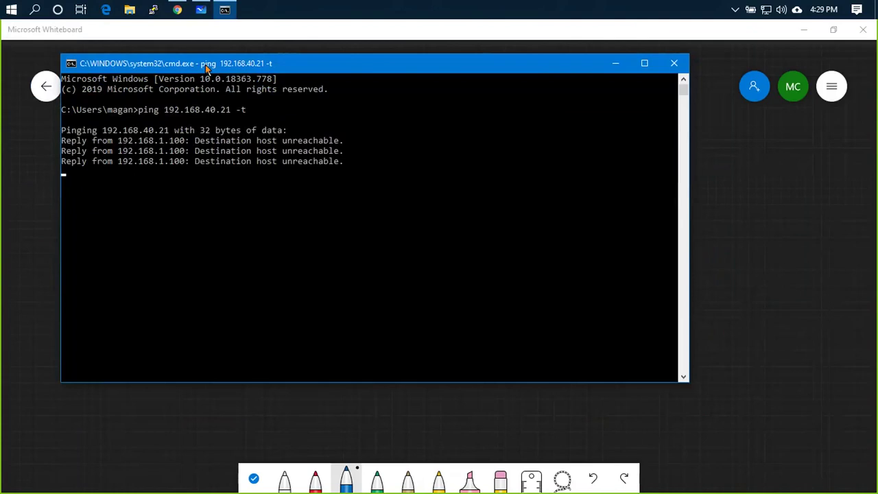
{"action": "left_click", "coordinate": [180, 10]}
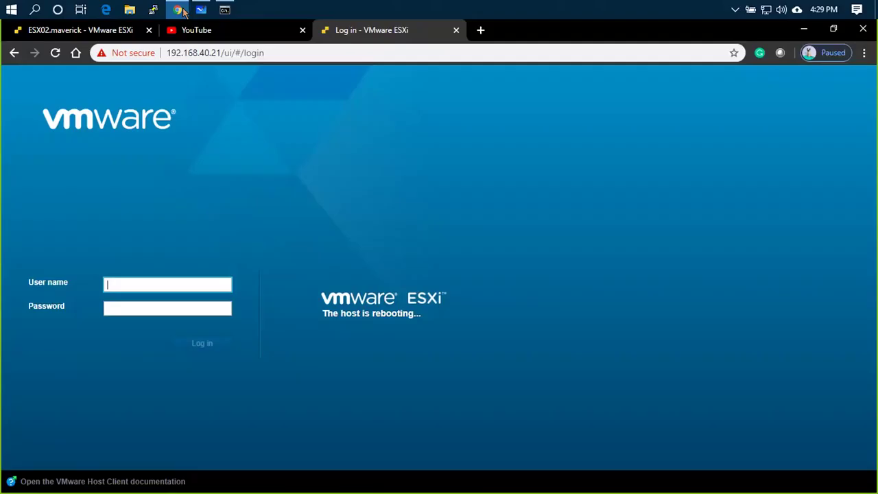
- On the ESX02 tab, watch LABESXi01's console boot ESXi 7.0.0, then close it
{"action": "left_click", "coordinate": [85, 34]}
{"action": "left_click", "coordinate": [254, 197]}
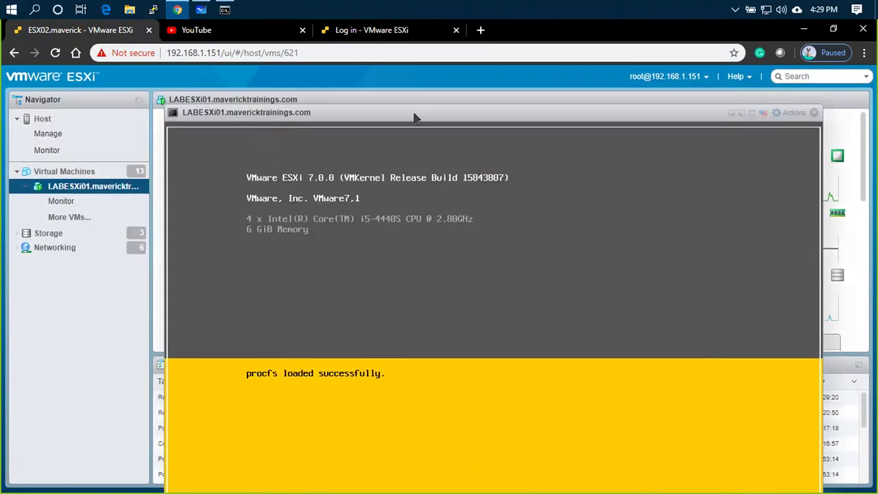
{"action": "left_click", "coordinate": [814, 113]}
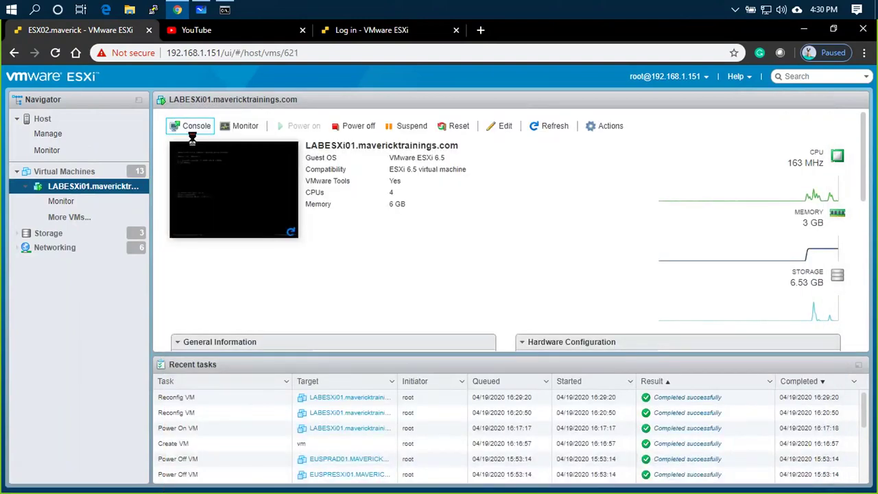
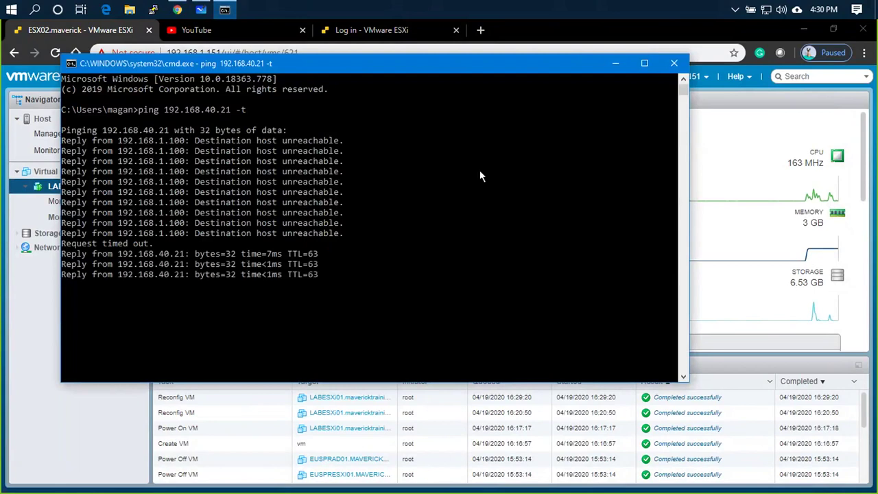
- Close the ping window and try logging in to the nested host as root with its password
{"action": "left_click", "coordinate": [669, 65]}
{"action": "left_click", "coordinate": [417, 27]}
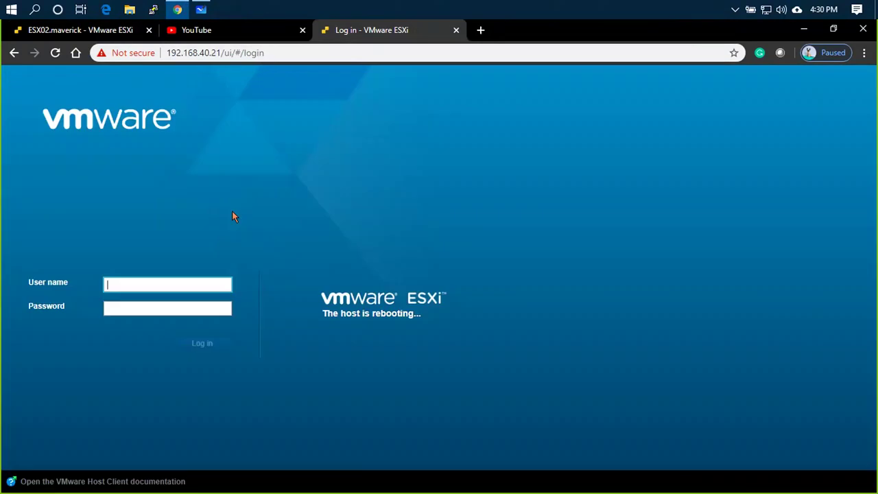
{"action": "left_click", "coordinate": [190, 281]}
{"action": "type", "text": "root"}
{"action": "key", "text": "Tab"}
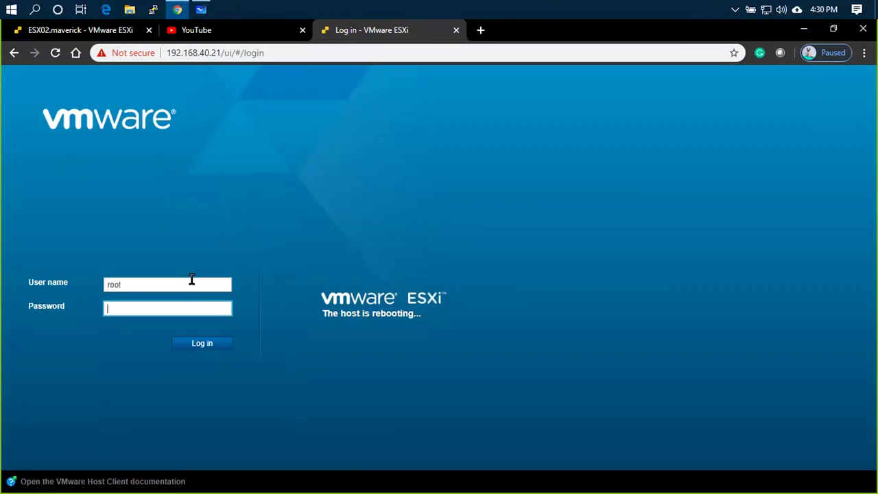
{"action": "type", "text": "VMware123"}
{"action": "key", "text": "Return"}
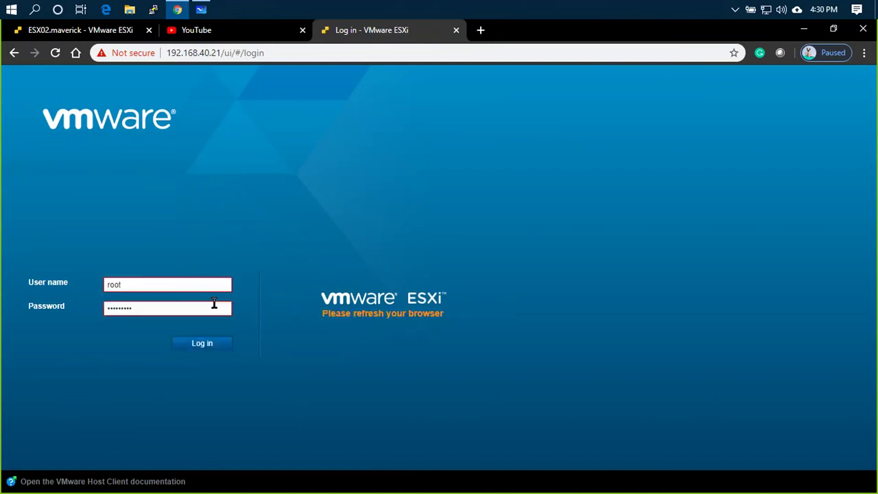
- Reload past the 503 error until the login page returns, then log in as root
{"action": "left_click", "coordinate": [55, 53]}
{"action": "left_click", "coordinate": [55, 54]}
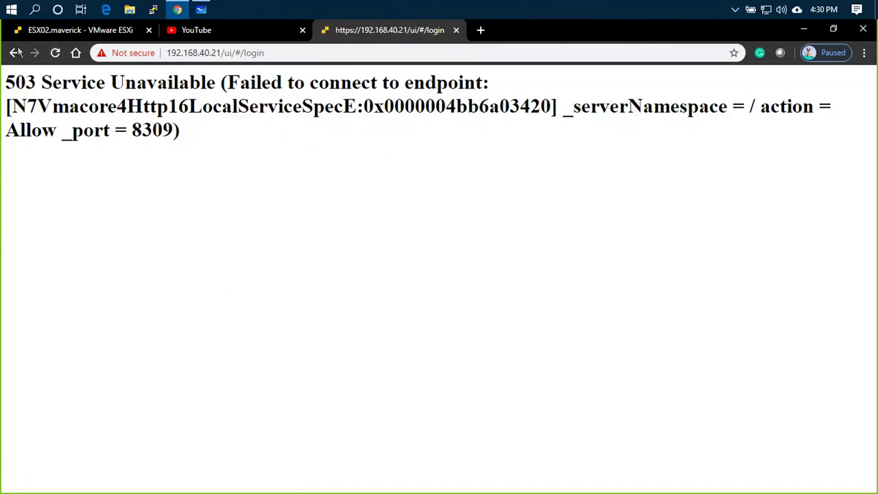
{"action": "left_click", "coordinate": [55, 53]}
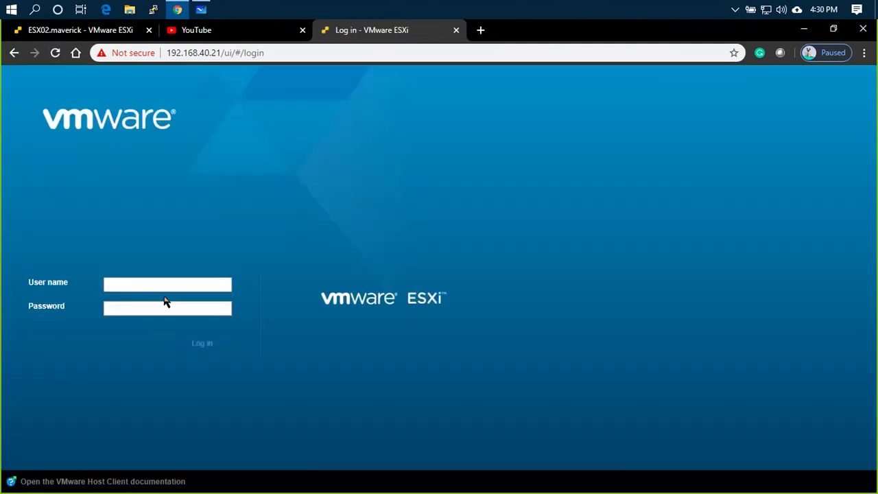
{"action": "left_click", "coordinate": [163, 288]}
{"action": "type", "text": "root"}
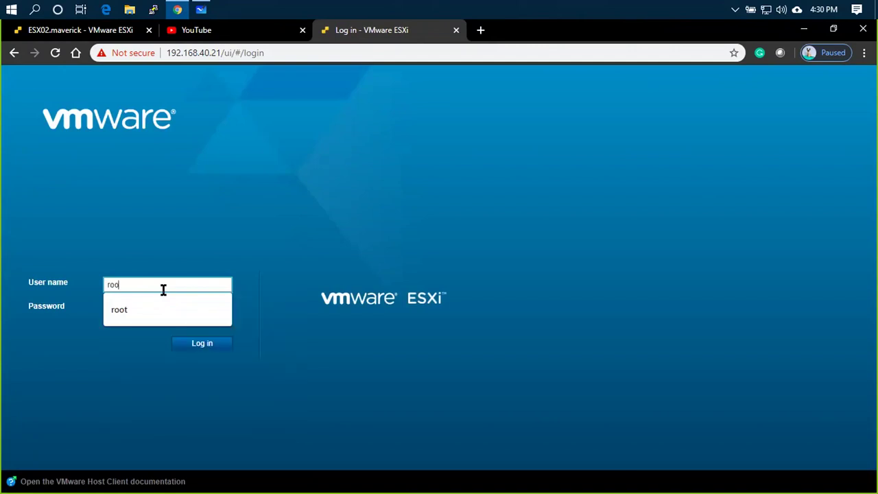
{"action": "key", "text": "Tab"}
{"action": "type", "text": "********"}
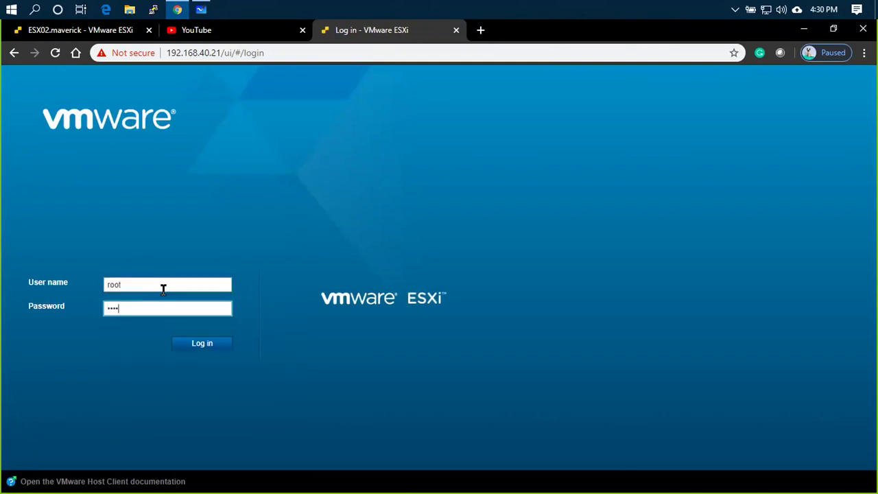
{"action": "key", "text": "Return"}
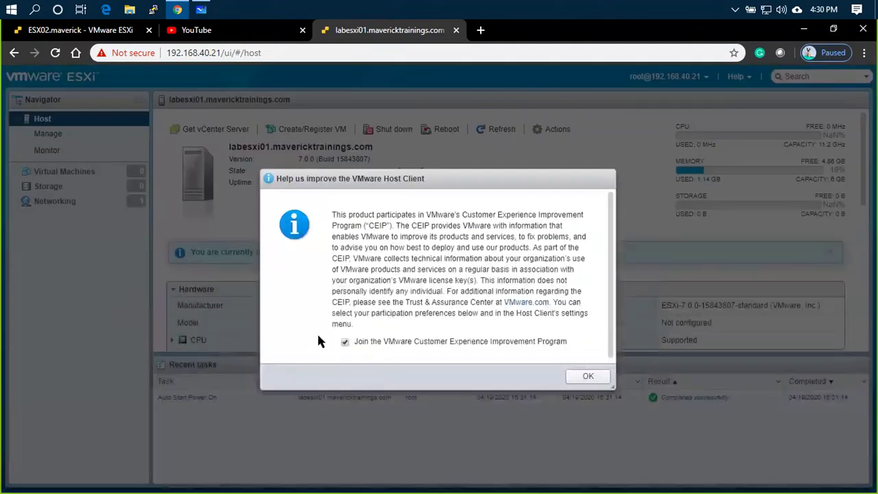
- Dismiss the CEIP notice and start a new datastore from Storage devices, named LOCALDS1
{"action": "left_click", "coordinate": [588, 377]}
{"action": "left_click", "coordinate": [110, 186]}
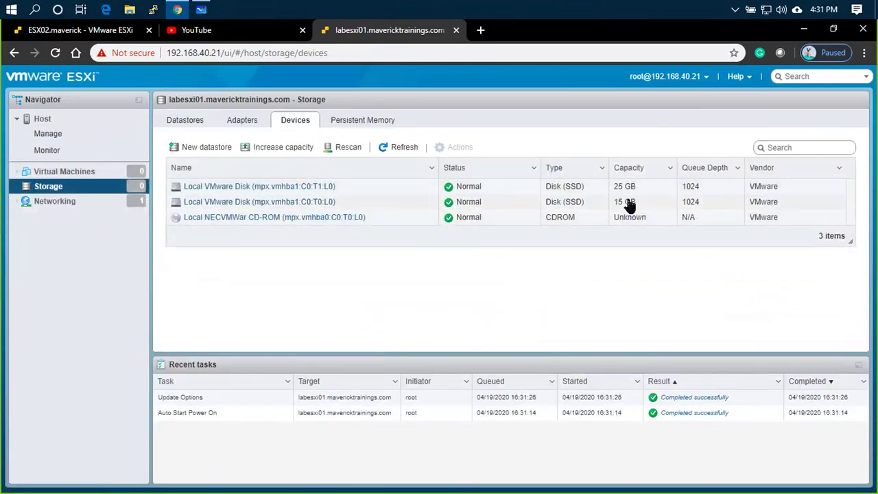
{"action": "left_click", "coordinate": [174, 148]}
{"action": "left_click", "coordinate": [345, 203]}
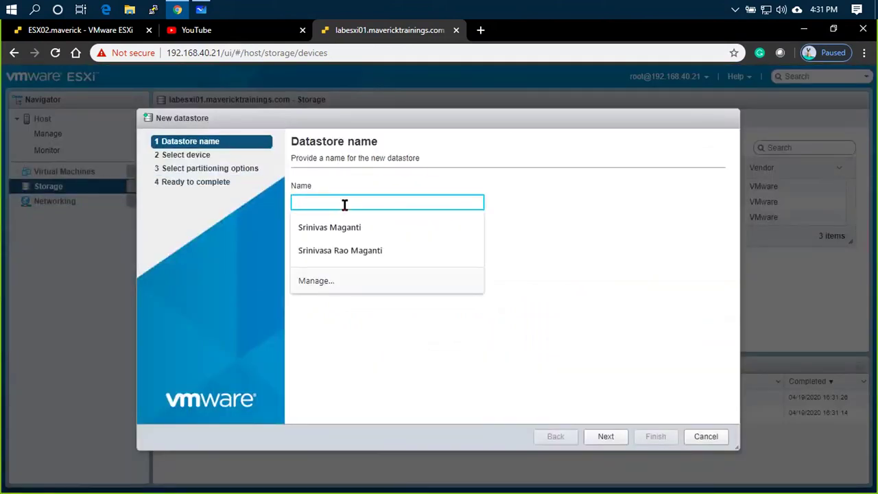
{"action": "type", "text": "lo"}
{"action": "key", "text": "BackSpace"}
{"action": "key", "text": "BackSpace"}
{"action": "type", "text": "Local"}
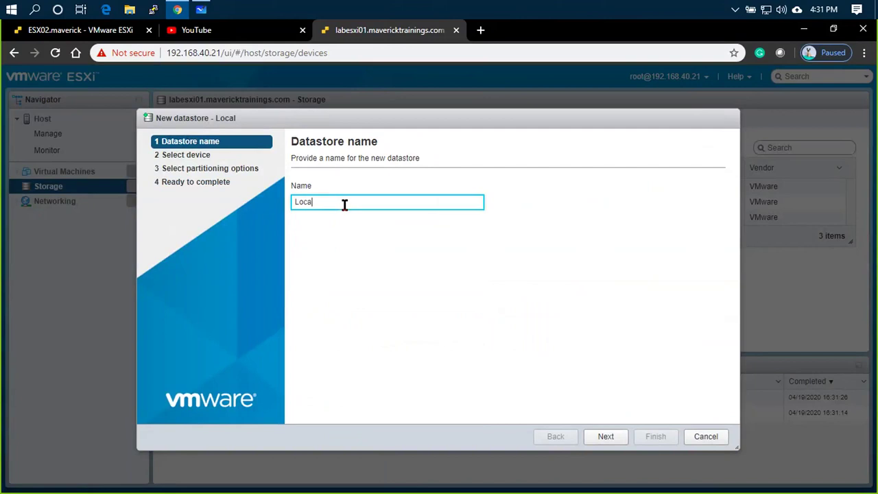
{"action": "key", "text": "BackSpace"}
{"action": "key", "text": "BackSpace"}
{"action": "key", "text": "BackSpace"}
{"action": "key", "text": "BackSpace"}
{"action": "type", "text": "OCALDS1"}
- Put LOCALDS1 on the 25 GB local disk using full-disk VMFS 6, and confirm erasing it
{"action": "left_click", "coordinate": [619, 443]}
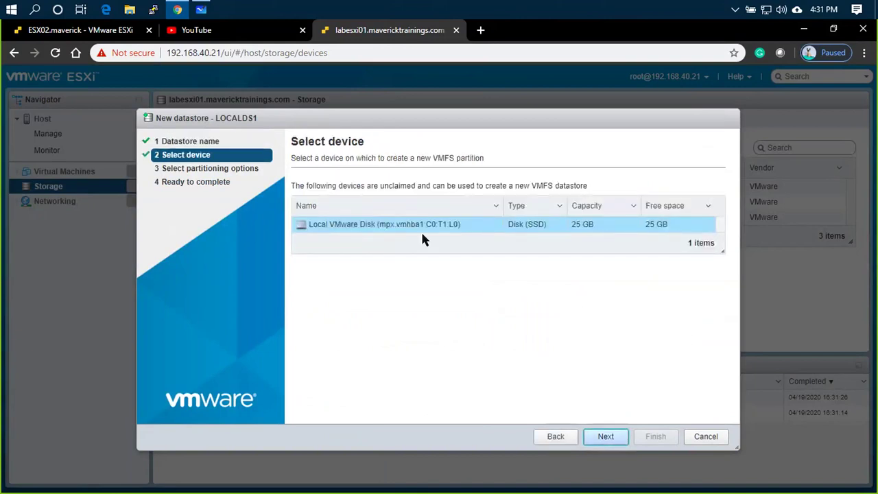
{"action": "left_click", "coordinate": [606, 439]}
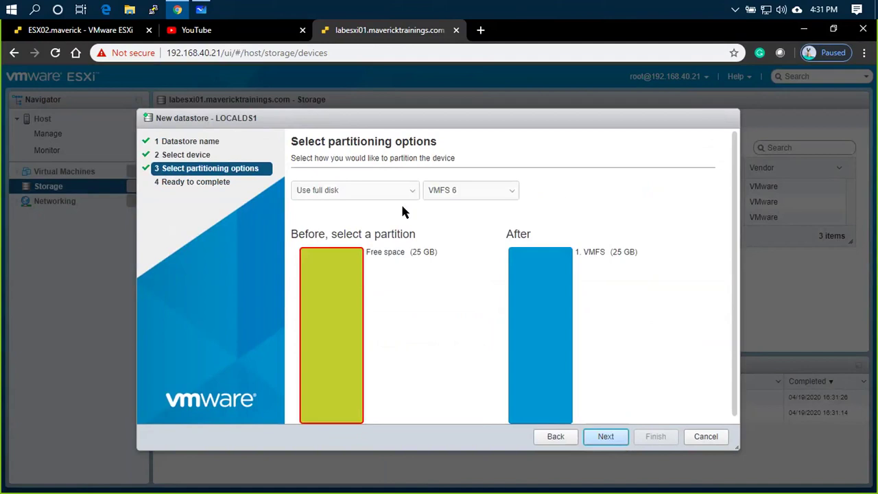
{"action": "scroll", "coordinate": [403, 212], "scroll_direction": "down", "scroll_amount": 1}
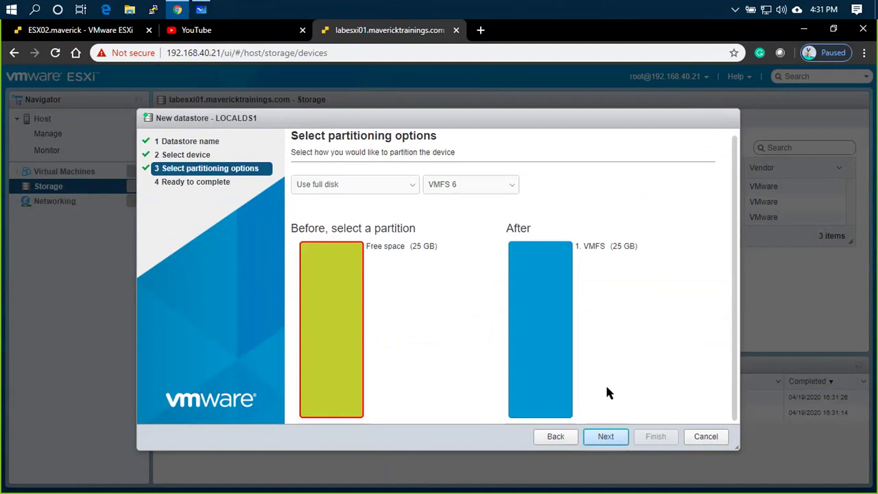
{"action": "left_click", "coordinate": [619, 438]}
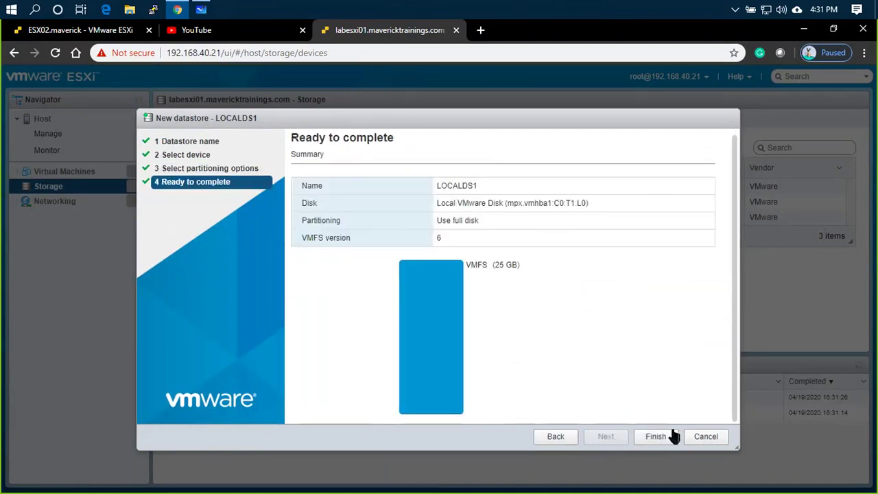
{"action": "left_click", "coordinate": [674, 436]}
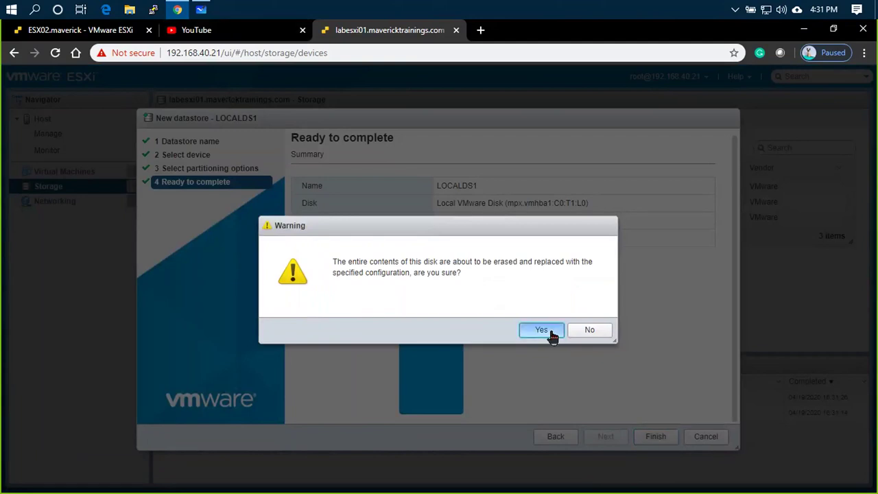
{"action": "left_click", "coordinate": [543, 331]}
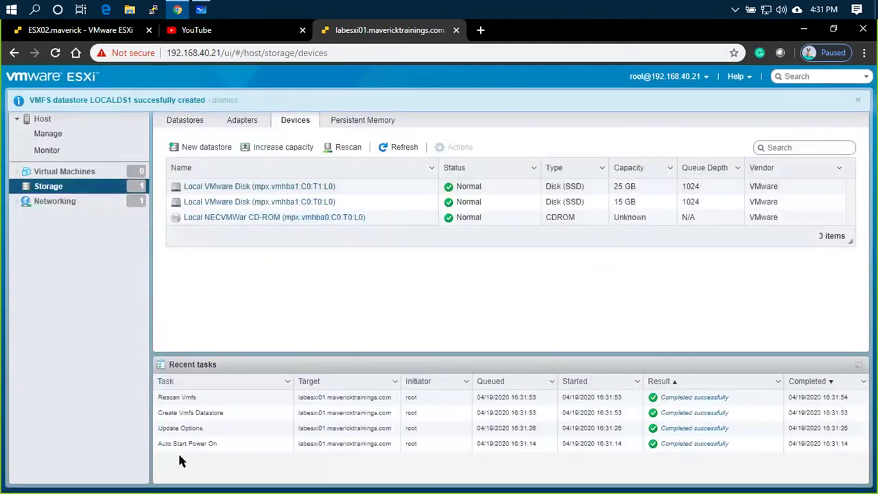
- Cancel a reopened datastore wizard and list the datastores to verify LOCALDS1
{"action": "left_click", "coordinate": [218, 149]}
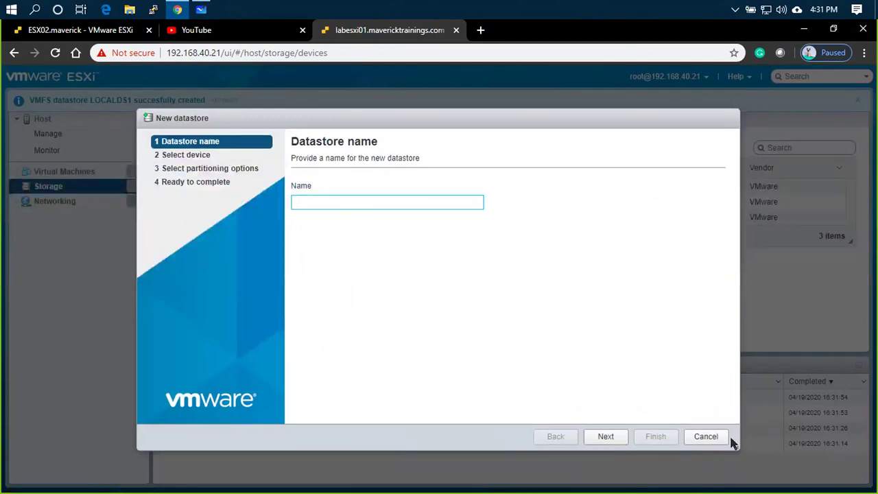
{"action": "left_click", "coordinate": [726, 437]}
{"action": "left_click", "coordinate": [186, 120]}
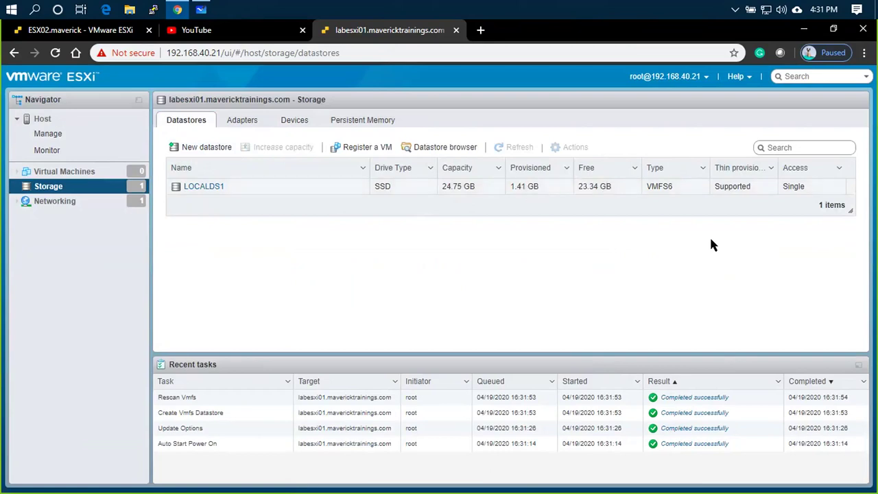
- Open the host summary, which now shows 24.75 GB of storage capacity
{"action": "left_click", "coordinate": [94, 127]}
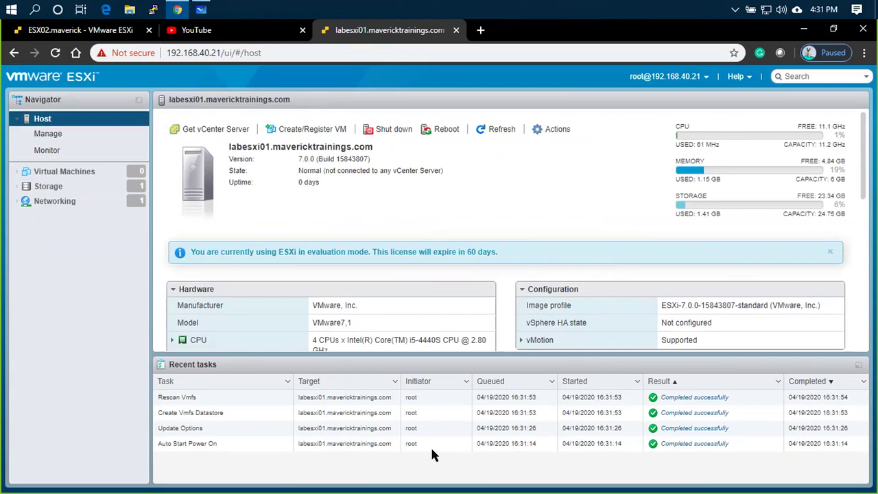
{"action": "left_click", "coordinate": [200, 10]}
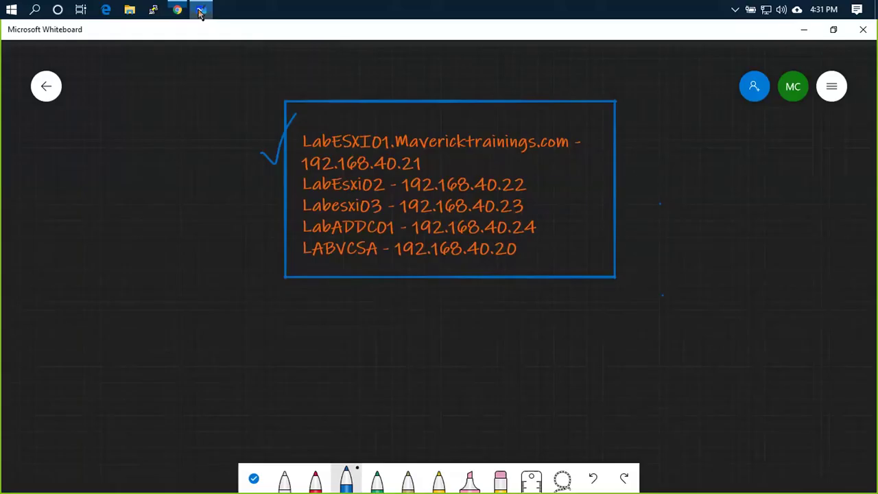
- Open the lab setup board in Whiteboard and select the white pen
{"action": "left_click", "coordinate": [49, 86]}
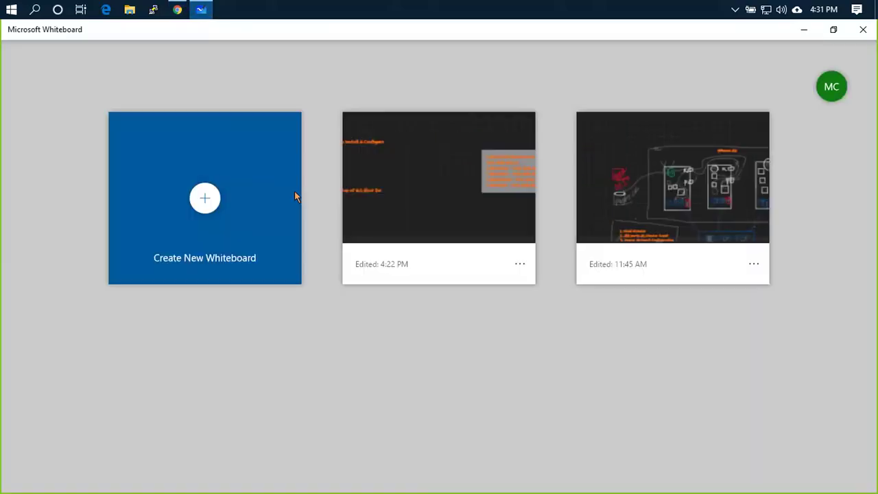
{"action": "left_click", "coordinate": [473, 216]}
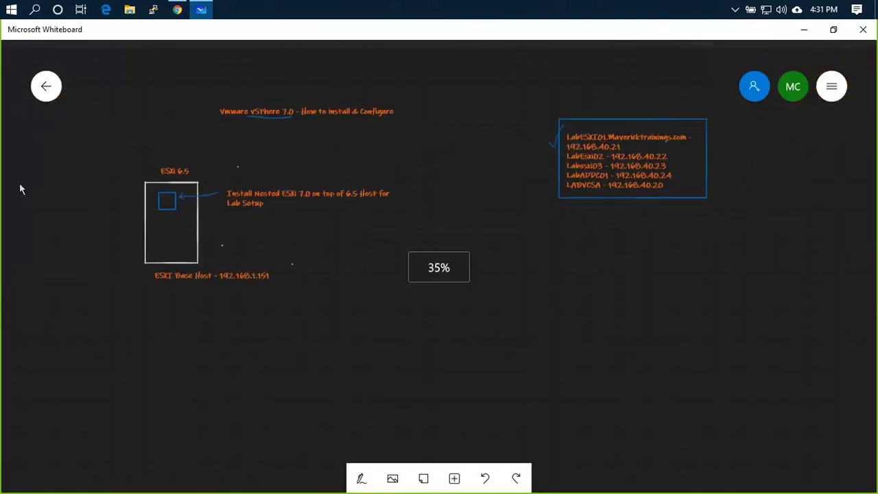
{"action": "scroll", "coordinate": [183, 211], "scroll_direction": "up", "scroll_amount": 3}
{"action": "scroll", "coordinate": [362, 304], "scroll_direction": "up", "scroll_amount": 3}
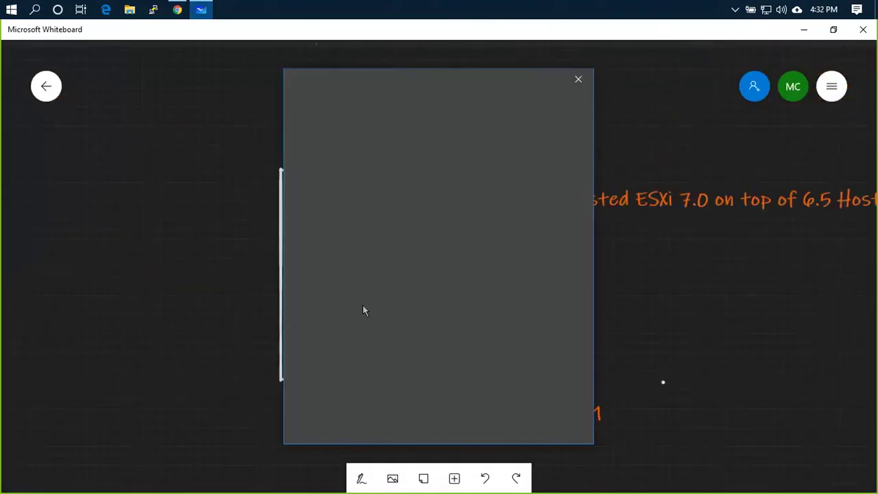
{"action": "left_click", "coordinate": [578, 79]}
{"action": "left_click", "coordinate": [363, 477]}
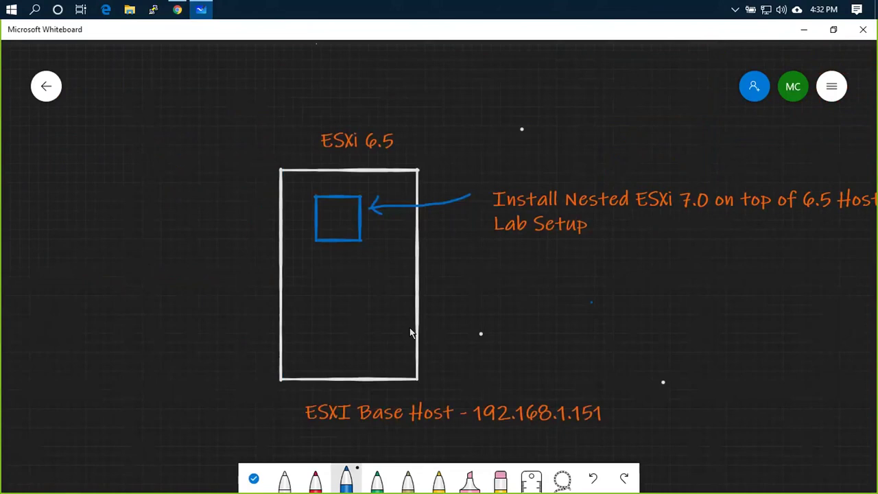
{"action": "scroll", "coordinate": [410, 332], "scroll_direction": "up", "scroll_amount": 2}
{"action": "left_click", "coordinate": [284, 478]}
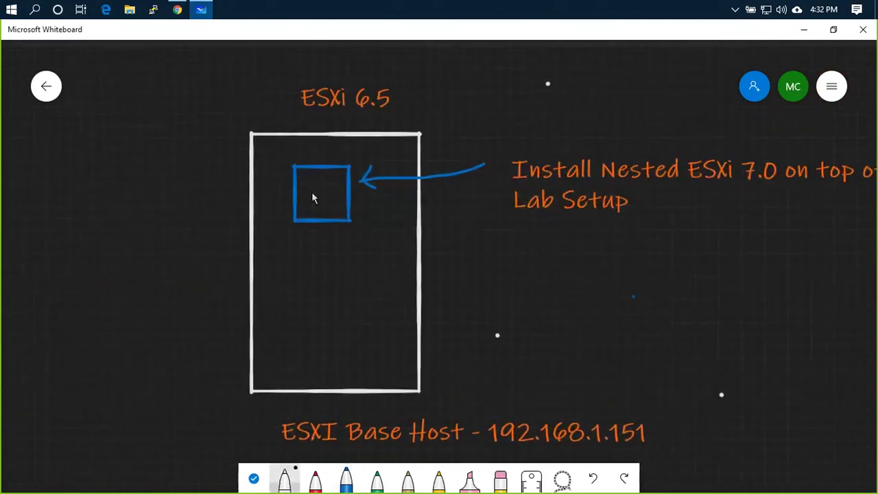
- Tick the base and nested ESXi boxes, draw an arrow, and write esx in the blue box
{"action": "mouse_move", "coordinate": [319, 192]}
{"action": "left_mouse_down"}
{"action": "mouse_move", "coordinate": [323, 185]}
{"action": "mouse_move", "coordinate": [328, 194]}
{"action": "mouse_move", "coordinate": [317, 181]}
{"action": "mouse_move", "coordinate": [309, 193]}
{"action": "mouse_move", "coordinate": [344, 178]}
{"action": "mouse_move", "coordinate": [328, 196]}
{"action": "left_mouse_up"}
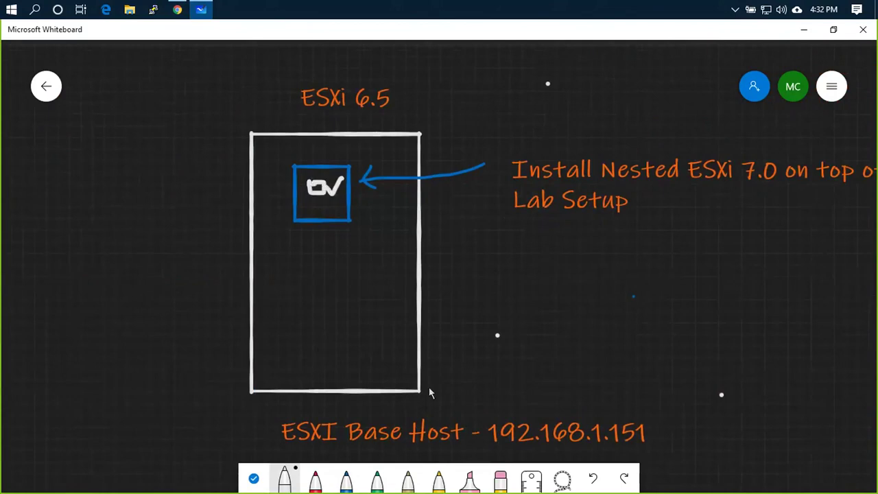
{"action": "left_click_drag", "start_coordinate": [427, 382], "coordinate": [464, 347]}
{"action": "left_click_drag", "start_coordinate": [350, 214], "coordinate": [388, 199]}
{"action": "left_click_drag", "start_coordinate": [317, 187], "coordinate": [324, 195]}
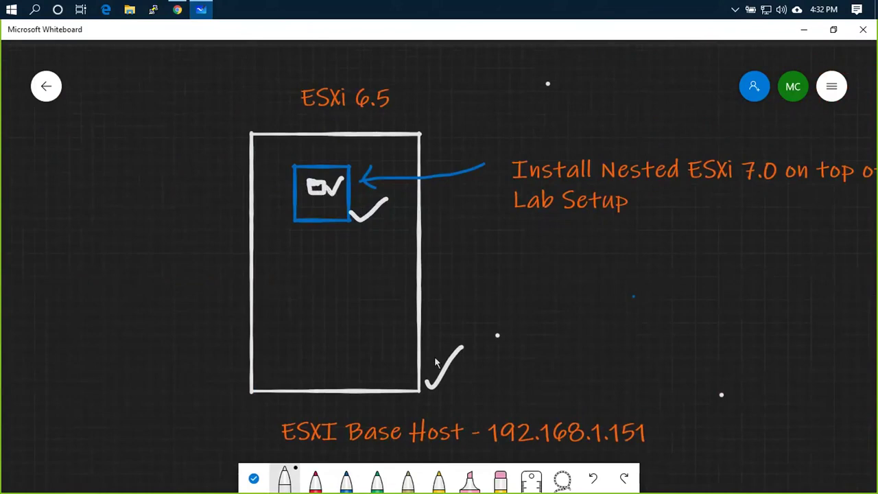
{"action": "left_click_drag", "start_coordinate": [426, 386], "coordinate": [464, 347]}
{"action": "mouse_move", "coordinate": [296, 219]}
{"action": "left_mouse_down"}
{"action": "mouse_move", "coordinate": [282, 243]}
{"action": "mouse_move", "coordinate": [294, 237]}
{"action": "mouse_move", "coordinate": [325, 253]}
{"action": "mouse_move", "coordinate": [320, 275]}
{"action": "left_mouse_up"}
{"action": "mouse_move", "coordinate": [257, 289]}
{"action": "left_mouse_down"}
{"action": "mouse_move", "coordinate": [269, 272]}
{"action": "mouse_move", "coordinate": [270, 294]}
{"action": "left_mouse_up"}
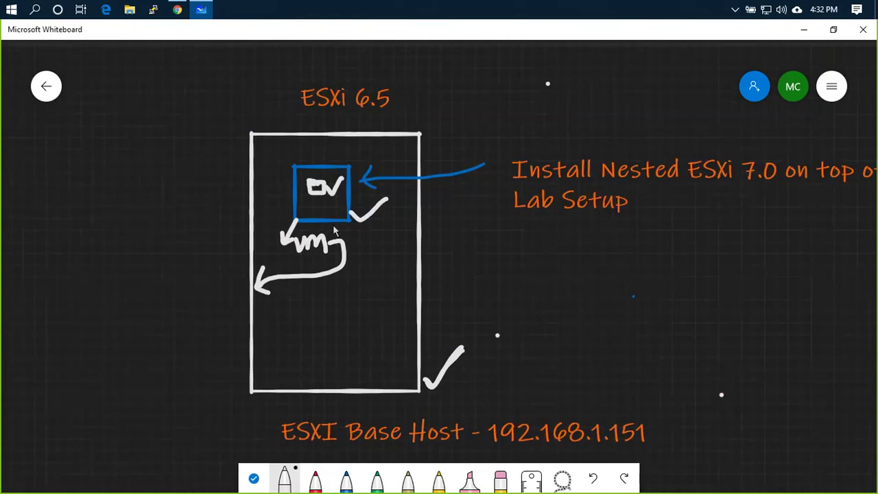
{"action": "mouse_move", "coordinate": [321, 191]}
{"action": "left_mouse_down"}
{"action": "mouse_move", "coordinate": [314, 202]}
{"action": "mouse_move", "coordinate": [338, 180]}
{"action": "mouse_move", "coordinate": [315, 205]}
{"action": "mouse_move", "coordinate": [319, 218]}
{"action": "mouse_move", "coordinate": [323, 206]}
{"action": "left_mouse_up"}
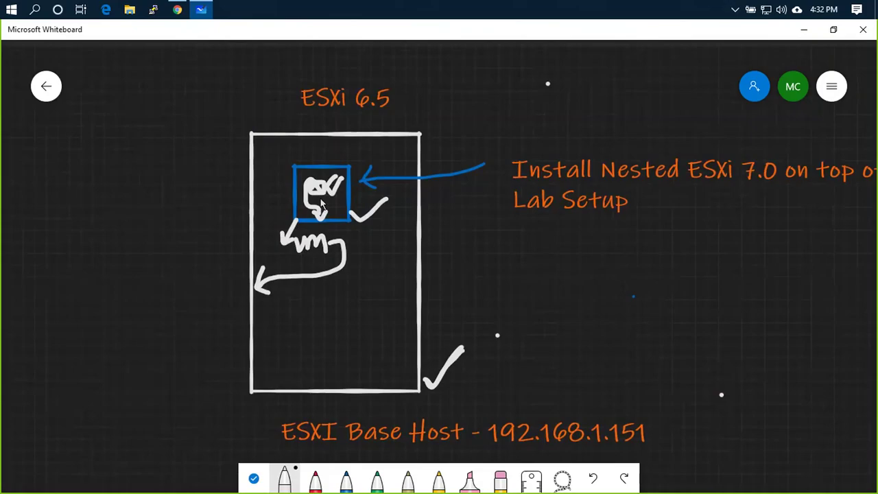
{"action": "key", "text": "alt+Tab"}
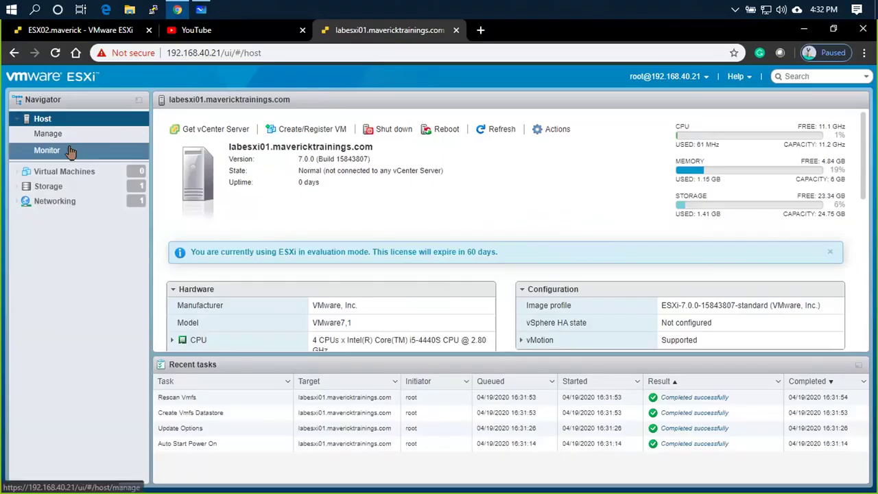
- Start a Deploy from OVF/OVA virtual machine named testvm
{"action": "left_click", "coordinate": [62, 174]}
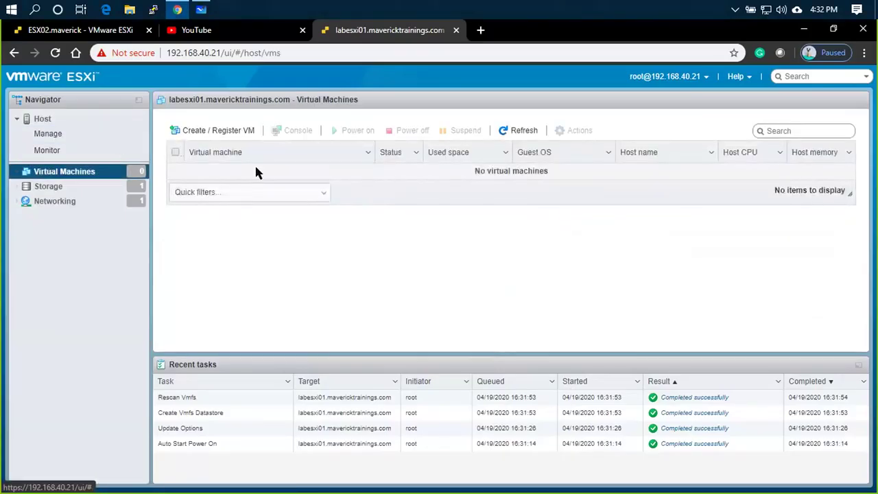
{"action": "left_click", "coordinate": [204, 133]}
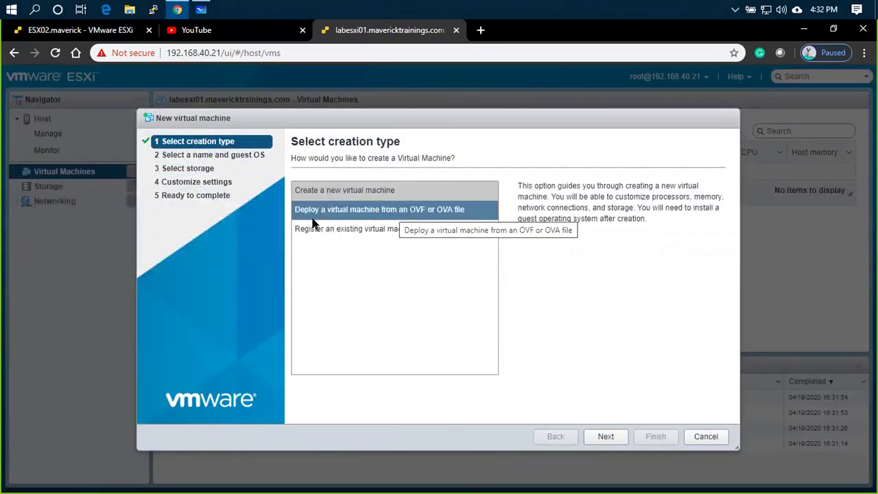
{"action": "left_click", "coordinate": [430, 216]}
{"action": "left_click", "coordinate": [601, 436]}
{"action": "left_click", "coordinate": [388, 203]}
{"action": "type", "text": "testvm"}
- Add Tiny Linux VM.ova from the Downloads Software folder to the deployment
{"action": "left_click", "coordinate": [473, 329]}
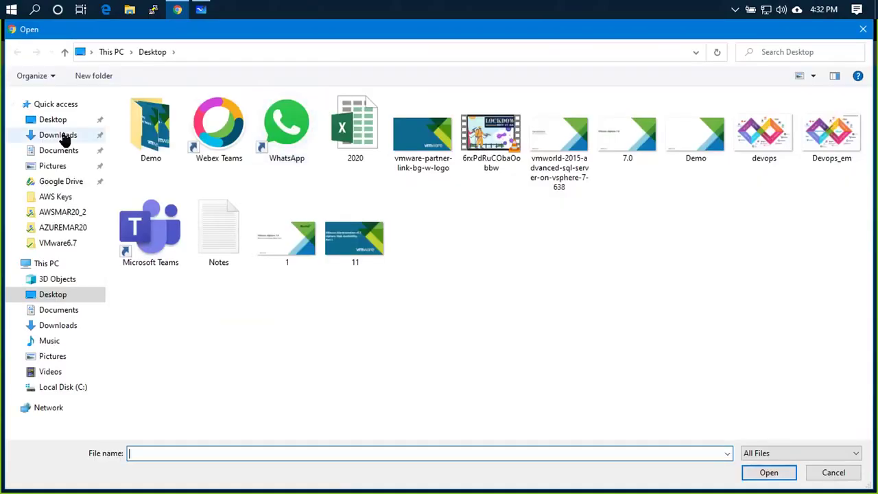
{"action": "left_click", "coordinate": [61, 137]}
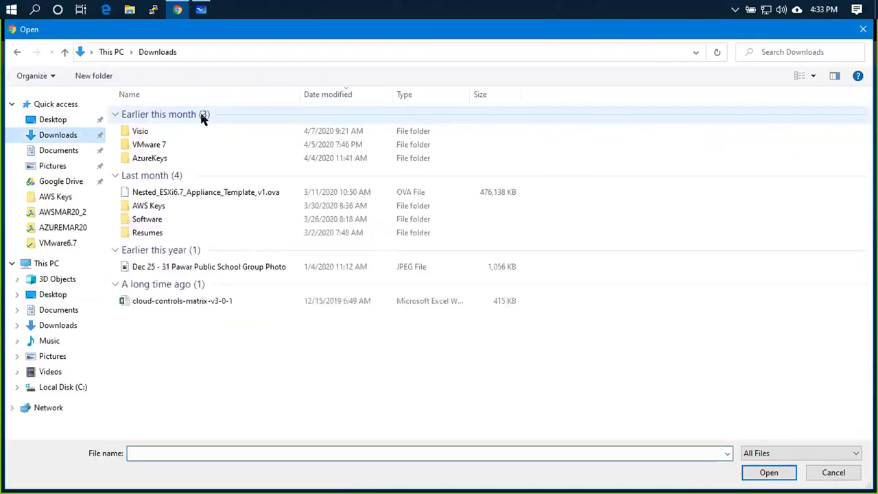
{"action": "double_click", "coordinate": [166, 218]}
{"action": "left_click", "coordinate": [164, 280]}
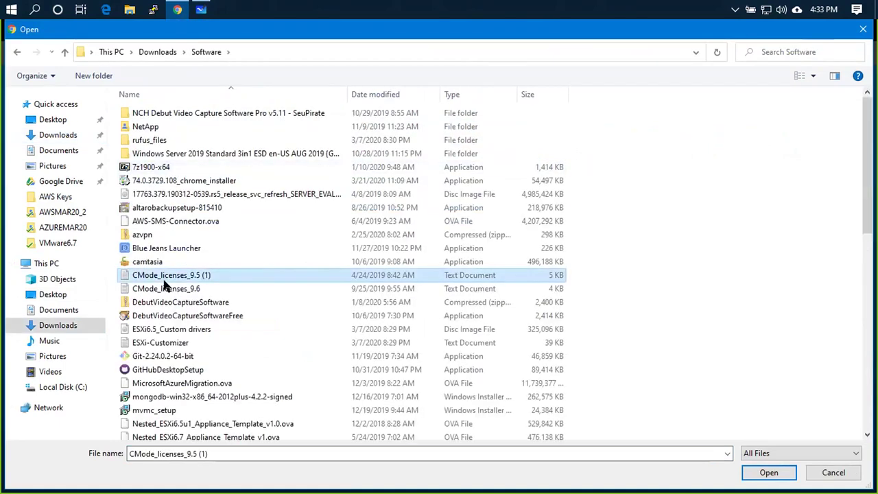
{"action": "scroll", "coordinate": [164, 287], "scroll_direction": "down", "scroll_amount": 10}
{"action": "left_click", "coordinate": [178, 123]}
{"action": "left_click", "coordinate": [177, 137]}
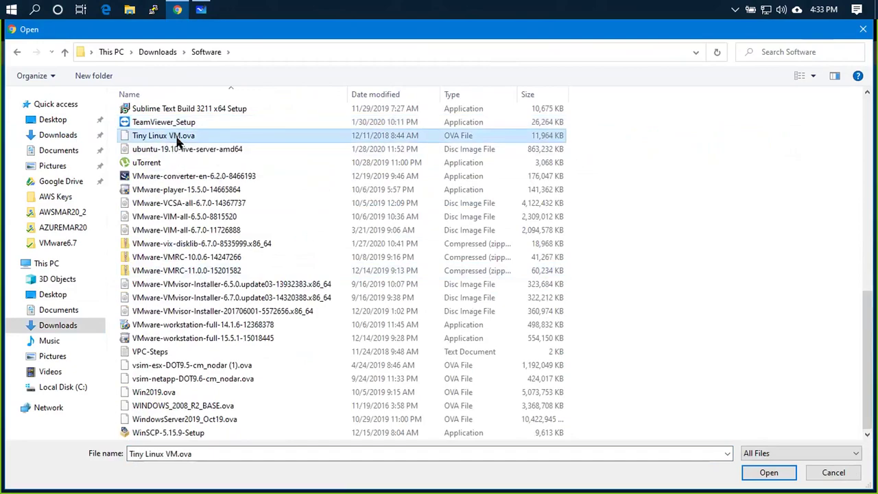
{"action": "double_click", "coordinate": [167, 140]}
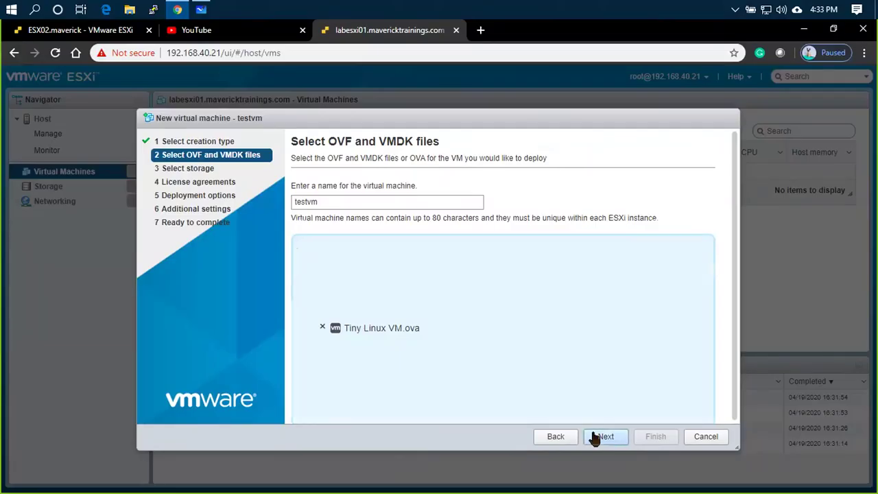
- Deploy testvm to LOCALDS1 on VM Network, finish, and open testvm
{"action": "left_click", "coordinate": [594, 438]}
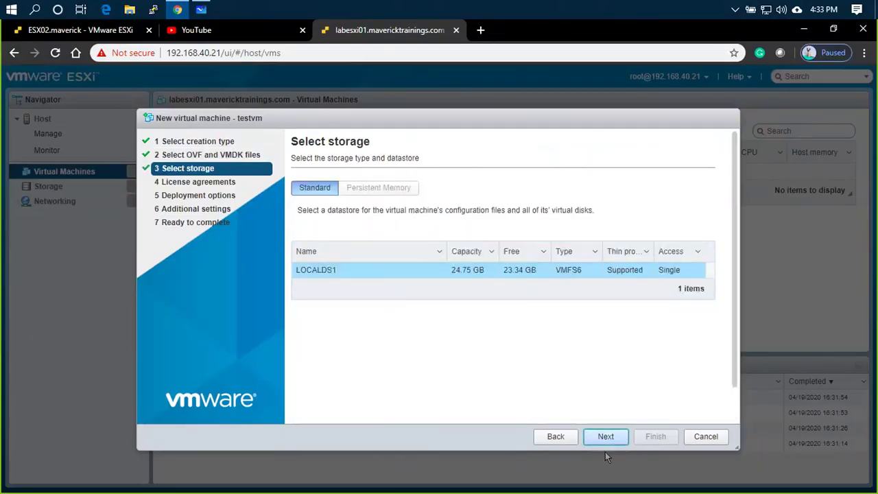
{"action": "left_click", "coordinate": [585, 439]}
{"action": "left_click", "coordinate": [558, 196]}
{"action": "left_click", "coordinate": [548, 208]}
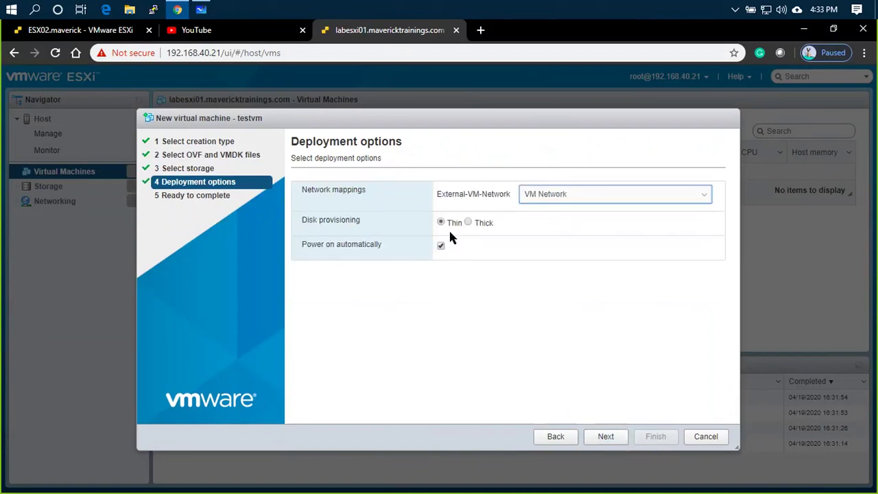
{"action": "left_click", "coordinate": [607, 438]}
{"action": "left_click", "coordinate": [654, 437]}
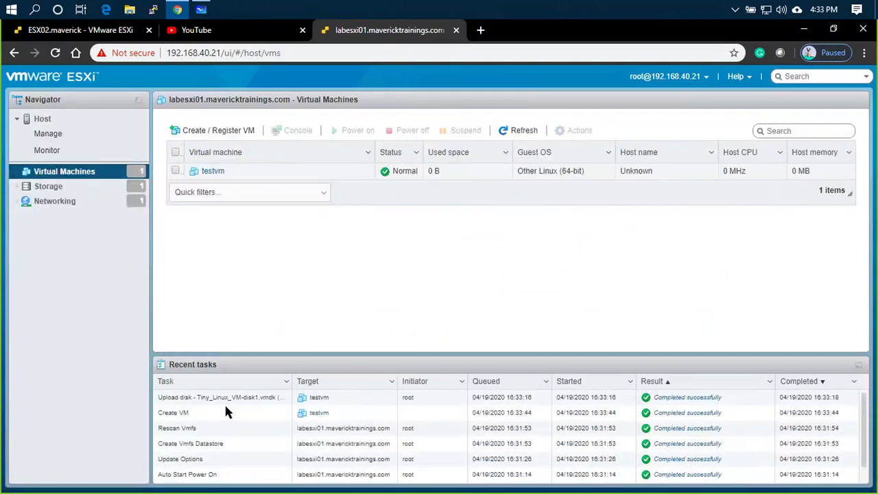
{"action": "left_click", "coordinate": [207, 173]}
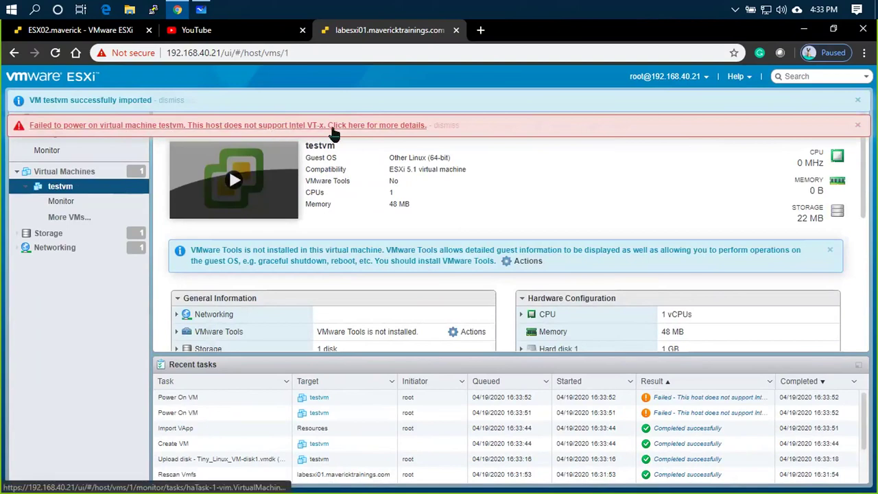
- Show the failed power-on details citing missing Intel VT-x support, then dismiss the notice
{"action": "left_click", "coordinate": [402, 127]}
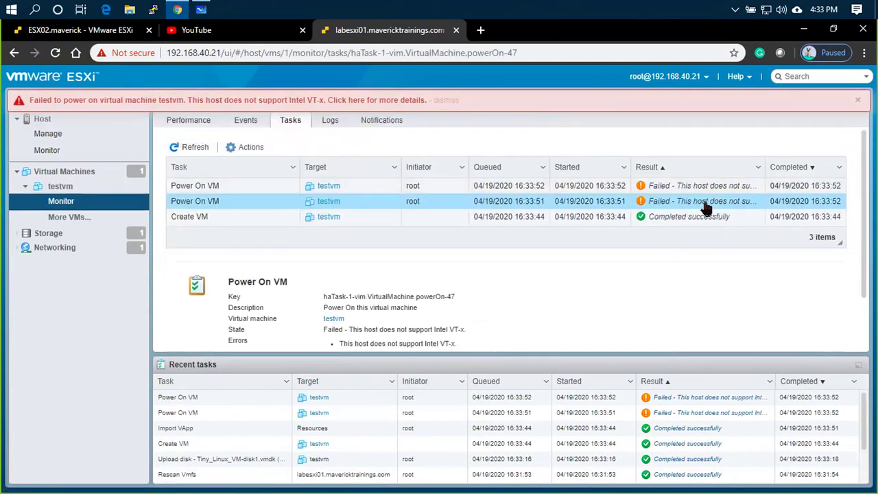
{"action": "left_click", "coordinate": [858, 100]}
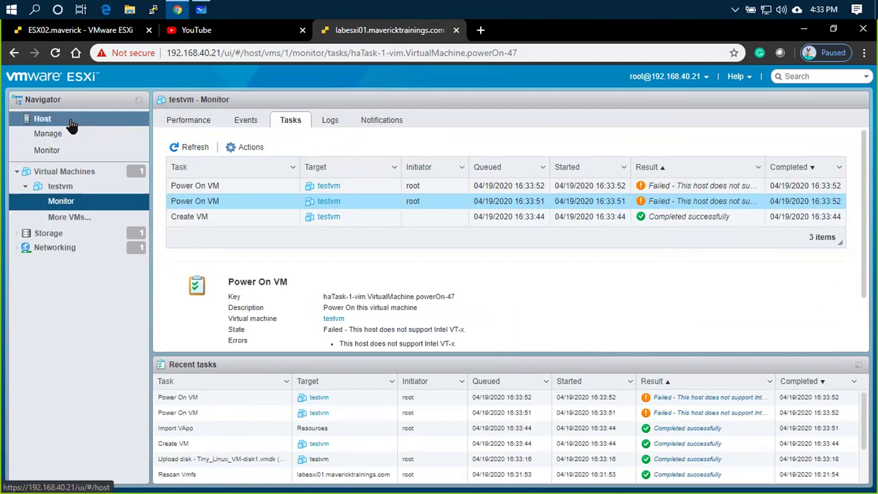
- Shut down labesxi01 from the Host right-click menu and confirm
{"action": "left_click", "coordinate": [43, 119]}
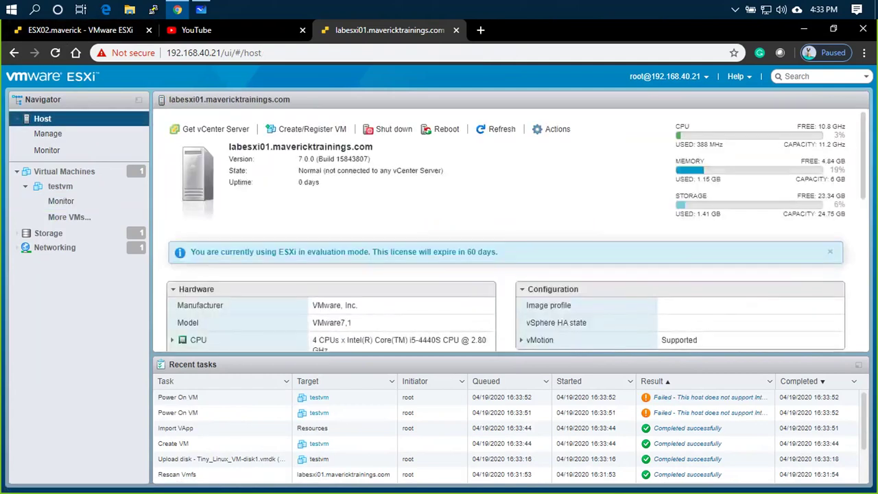
{"action": "right_click", "coordinate": [31, 121]}
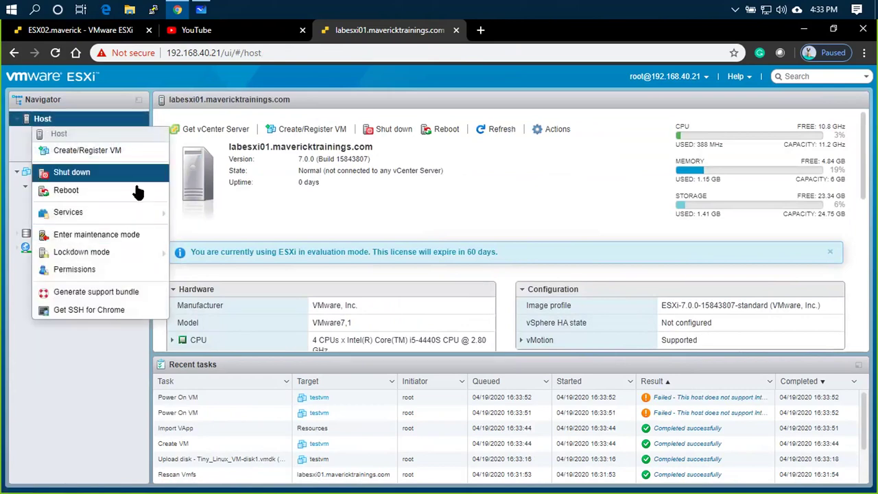
{"action": "left_click", "coordinate": [110, 172]}
{"action": "left_click", "coordinate": [532, 341]}
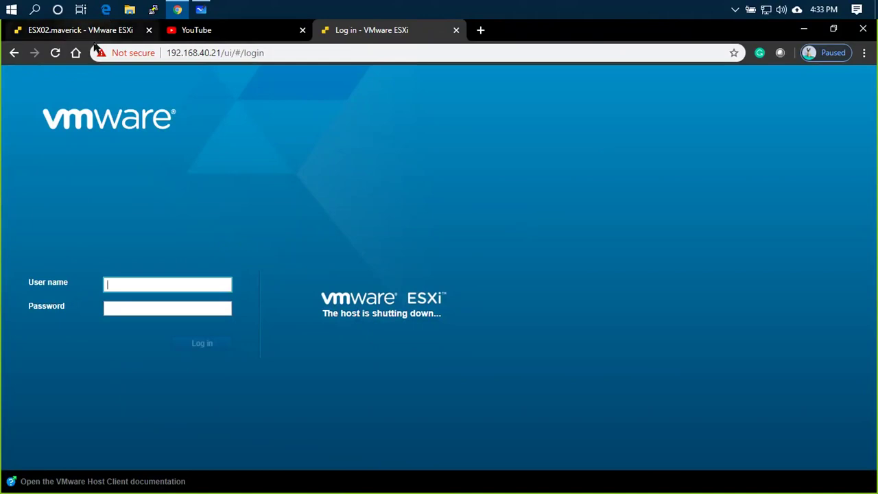
{"action": "left_click", "coordinate": [127, 31]}
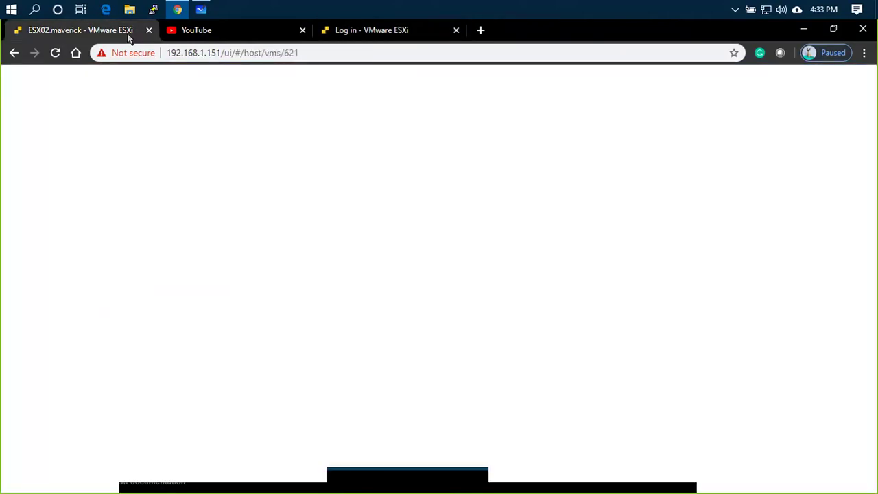
- Find LABESXi01.mavericktrainings.com in ESX02.maverick's VM list and open its page
{"action": "left_click", "coordinate": [278, 202]}
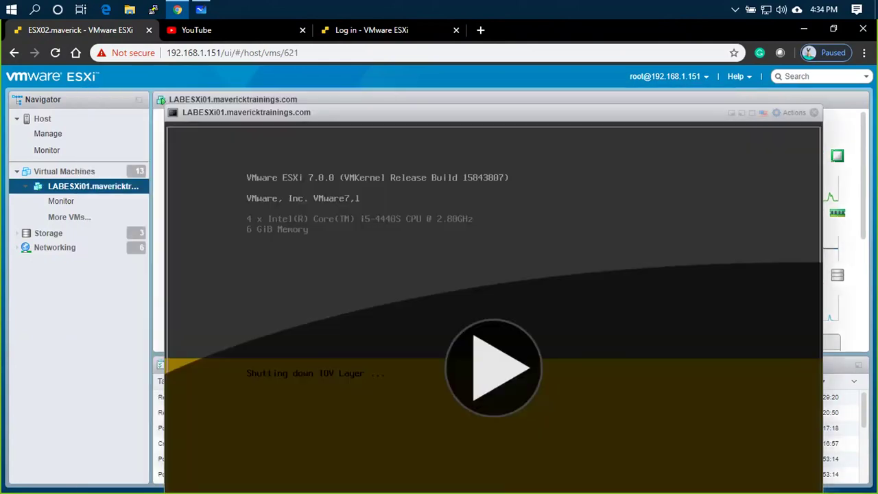
{"action": "left_click", "coordinate": [811, 114]}
{"action": "left_click", "coordinate": [77, 173]}
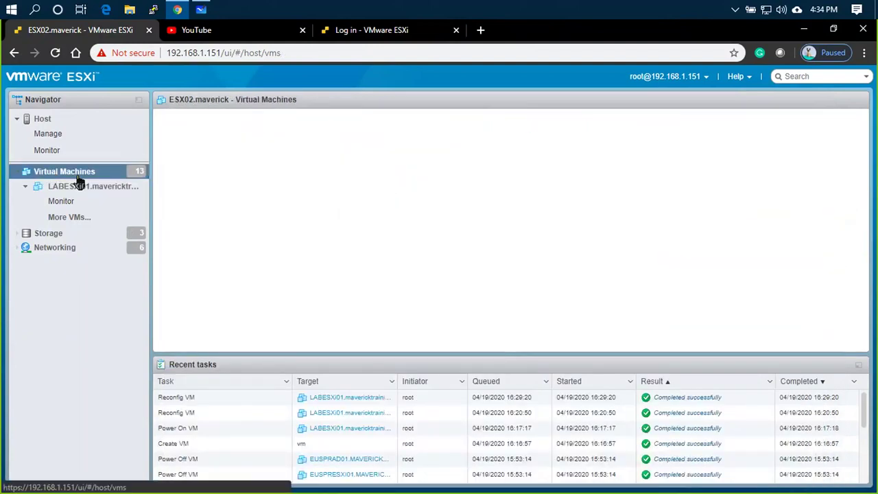
{"action": "left_click", "coordinate": [79, 190]}
{"action": "left_click", "coordinate": [80, 171]}
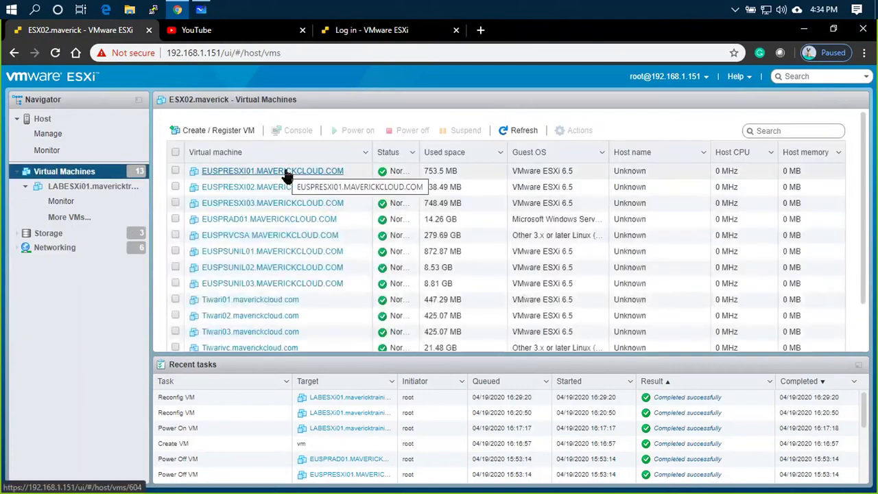
{"action": "scroll", "coordinate": [288, 239], "scroll_direction": "down", "scroll_amount": 2}
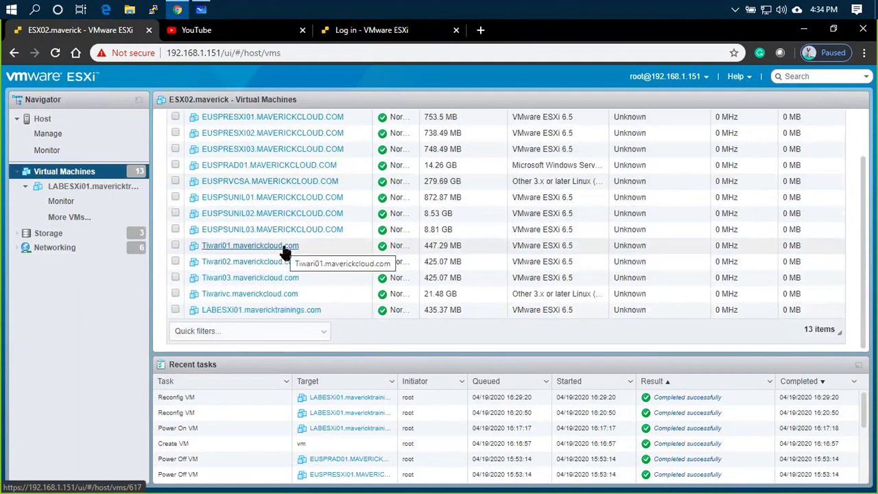
{"action": "scroll", "coordinate": [285, 253], "scroll_direction": "up", "scroll_amount": 3}
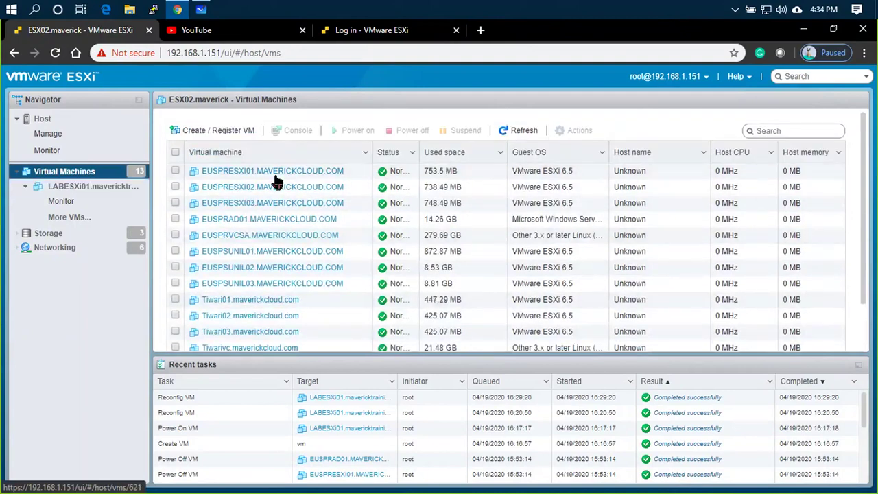
{"action": "left_click", "coordinate": [305, 172]}
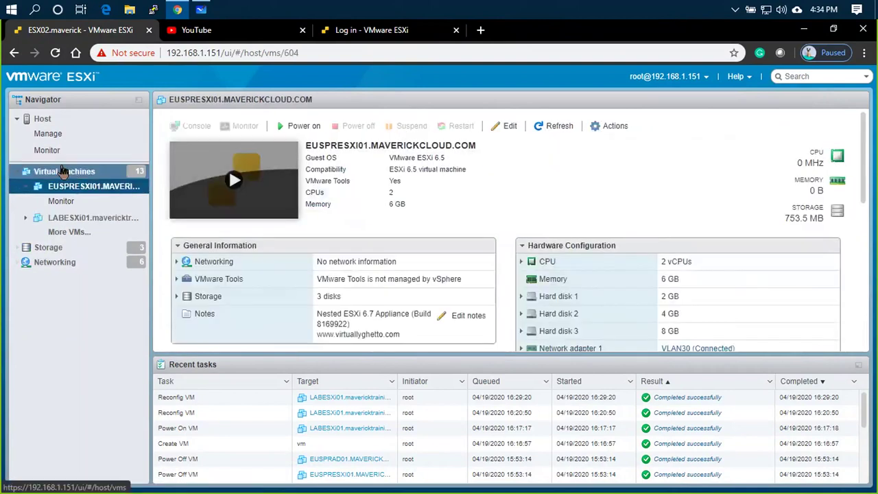
{"action": "left_click", "coordinate": [68, 174]}
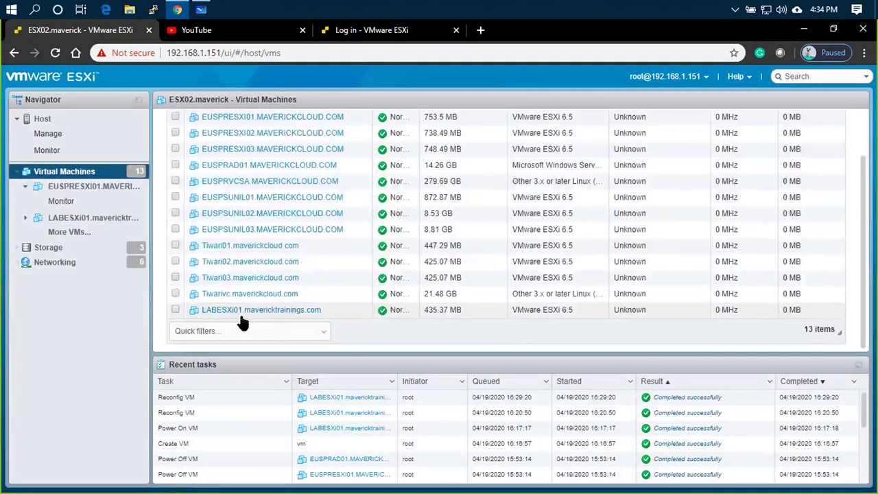
{"action": "left_click", "coordinate": [243, 312]}
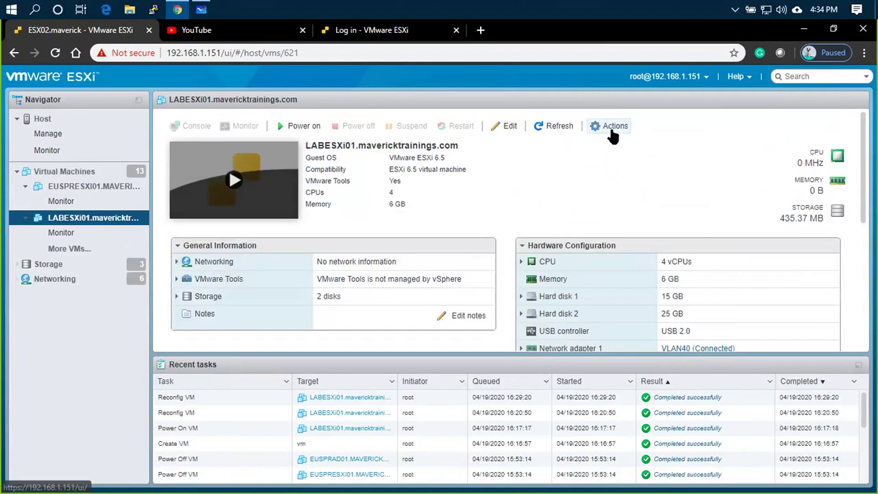
{"action": "left_click", "coordinate": [610, 126]}
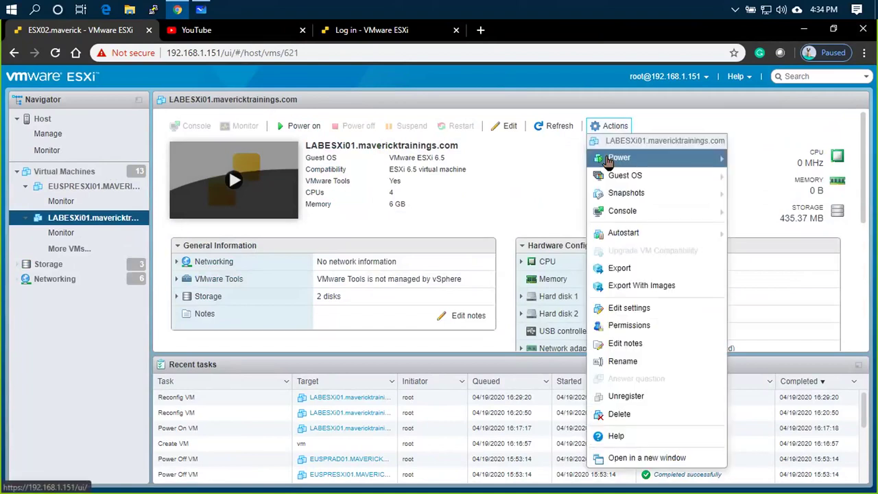
- In LABESXi01's CPU settings, tick 'Expose hardware assisted virtualization to the guest OS' and save
{"action": "left_click", "coordinate": [629, 310]}
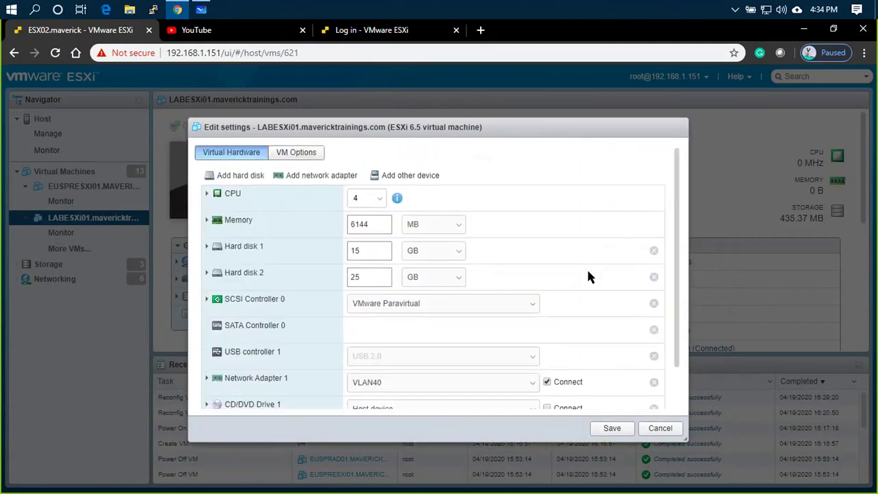
{"action": "left_click", "coordinate": [206, 195]}
{"action": "scroll", "coordinate": [594, 316], "scroll_direction": "down", "scroll_amount": 1}
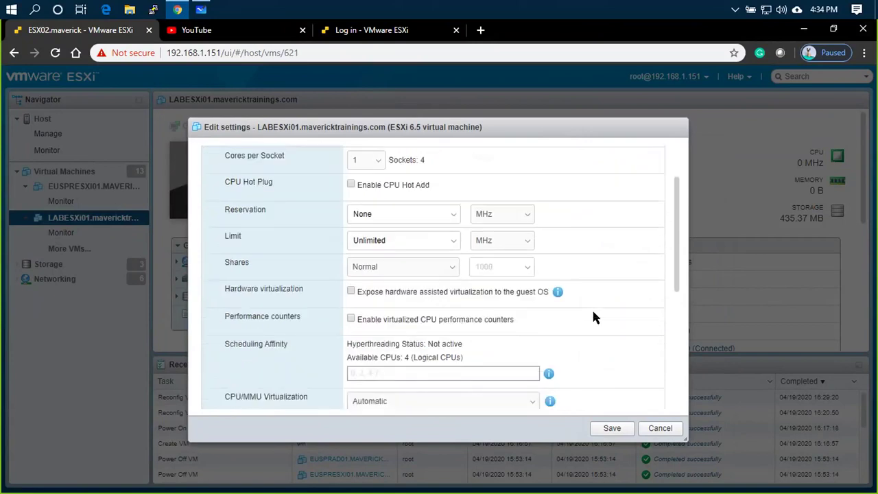
{"action": "left_click_drag", "start_coordinate": [226, 288], "coordinate": [318, 293]}
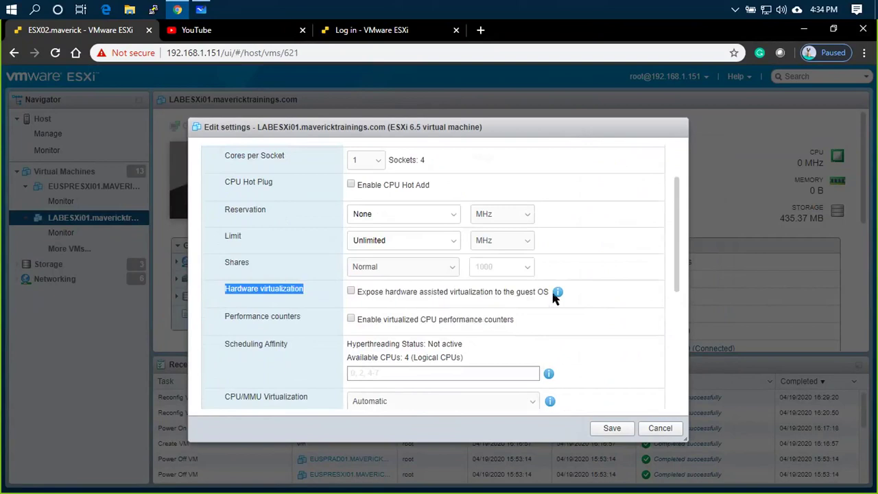
{"action": "left_click", "coordinate": [352, 292]}
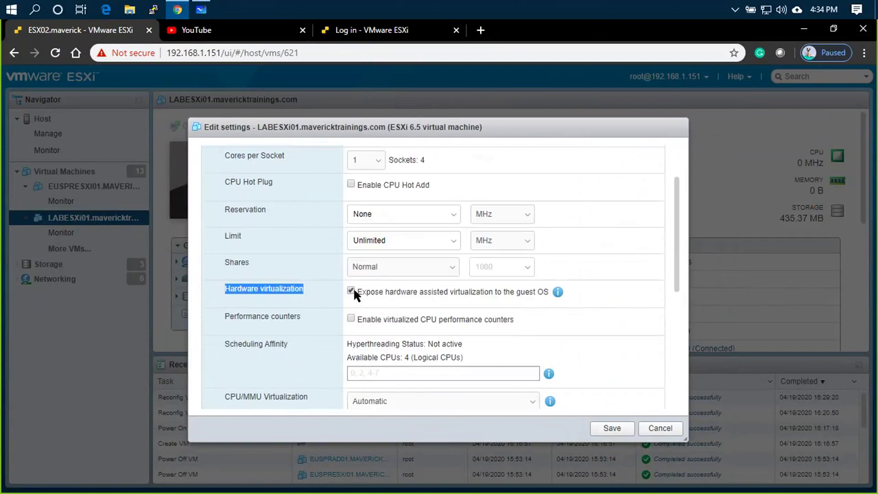
{"action": "left_click", "coordinate": [612, 428]}
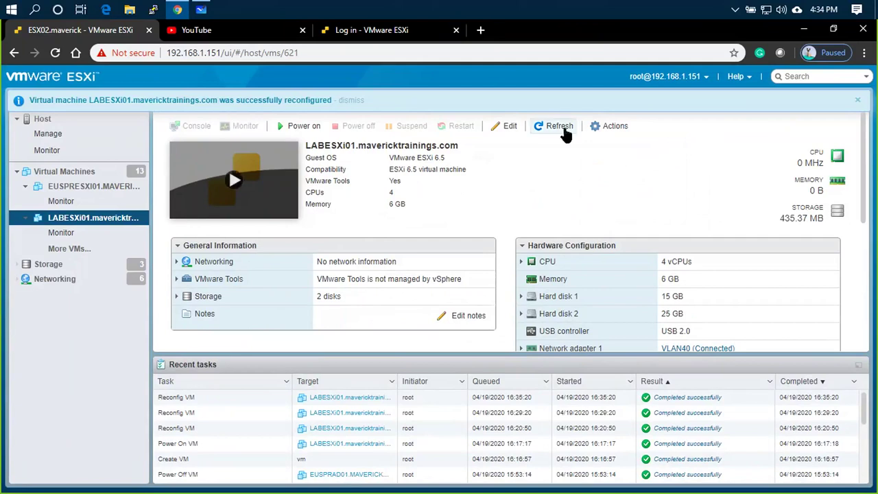
- Power on the LABESXi01 virtual machine
{"action": "left_click", "coordinate": [302, 126]}
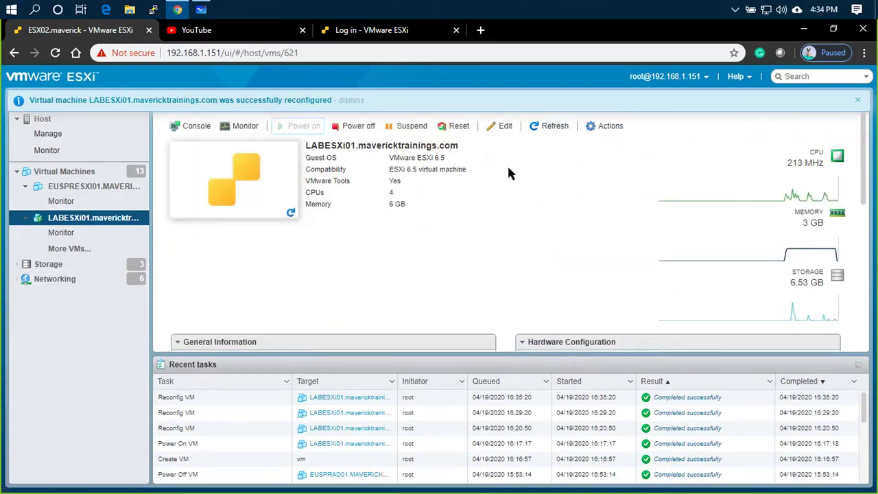
{"action": "left_click", "coordinate": [396, 32]}
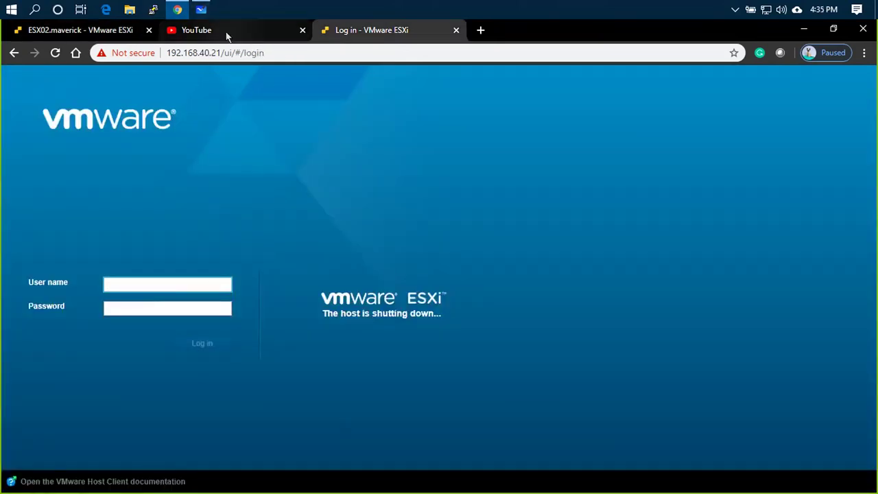
{"action": "left_click", "coordinate": [86, 30]}
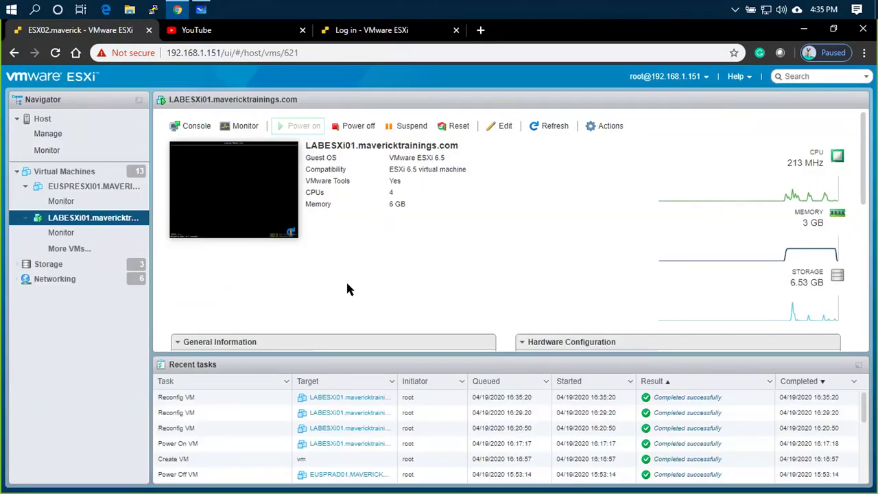
- Watch ESXi 7.0 boot in the console, then reload the nested host's login page at 192.168.40.21
{"action": "left_click", "coordinate": [267, 188]}
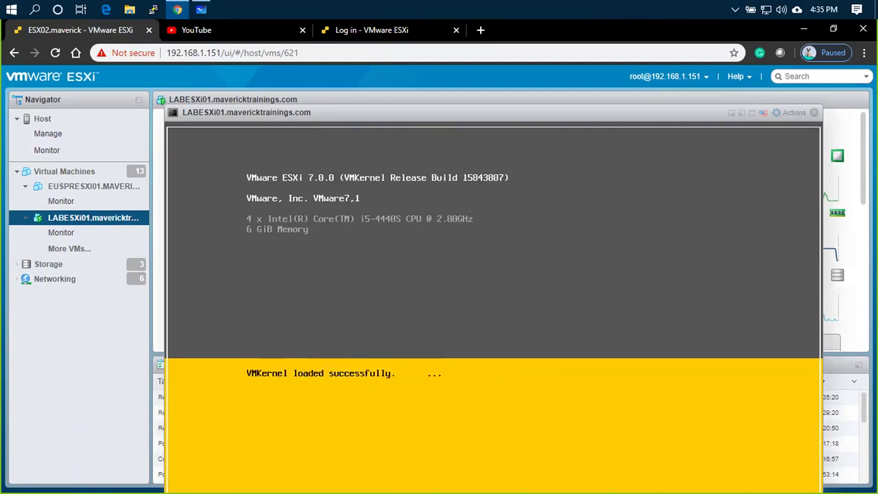
{"action": "left_click_drag", "start_coordinate": [499, 112], "coordinate": [429, 84]}
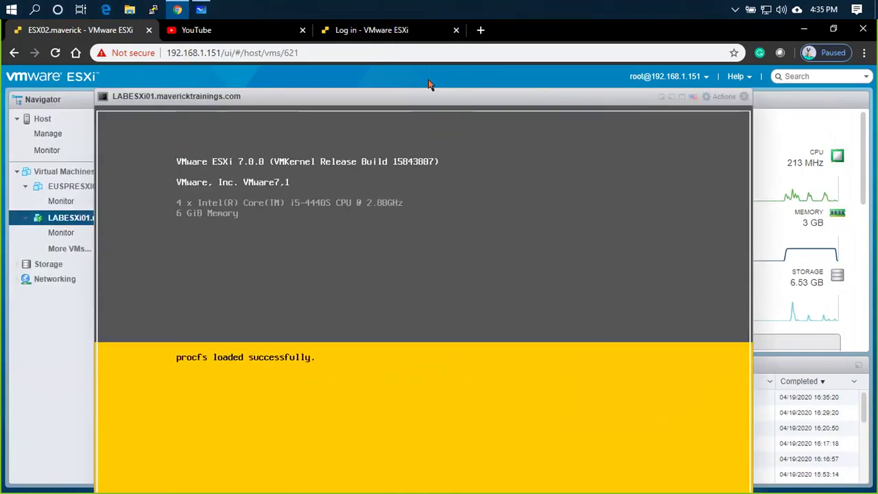
{"action": "key", "text": "super+e"}
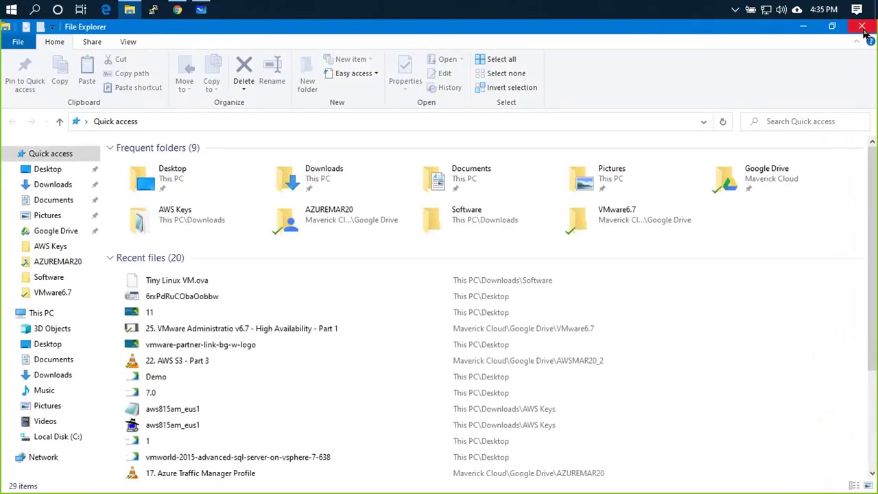
{"action": "left_click", "coordinate": [862, 27]}
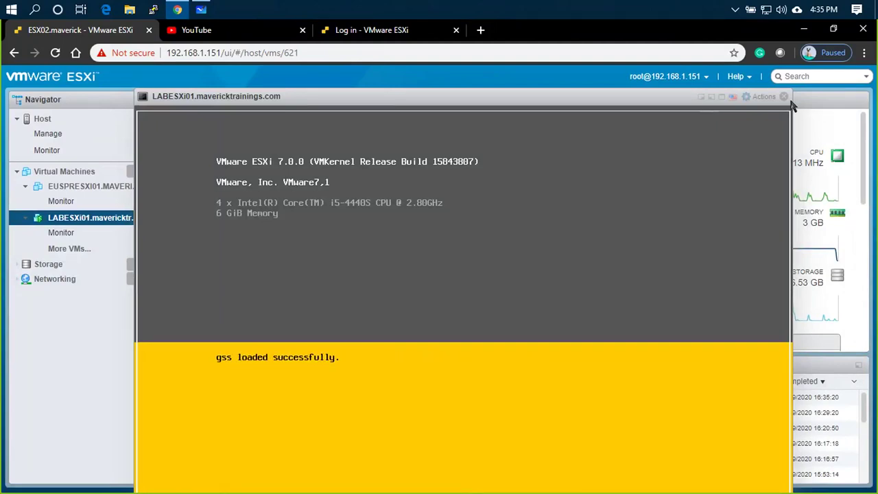
{"action": "left_click_drag", "start_coordinate": [499, 96], "coordinate": [480, 95]}
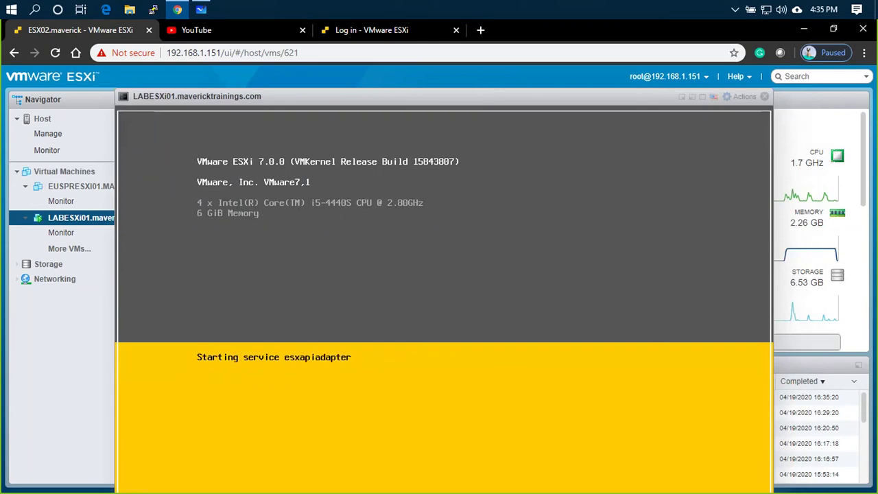
{"action": "left_click", "coordinate": [765, 97]}
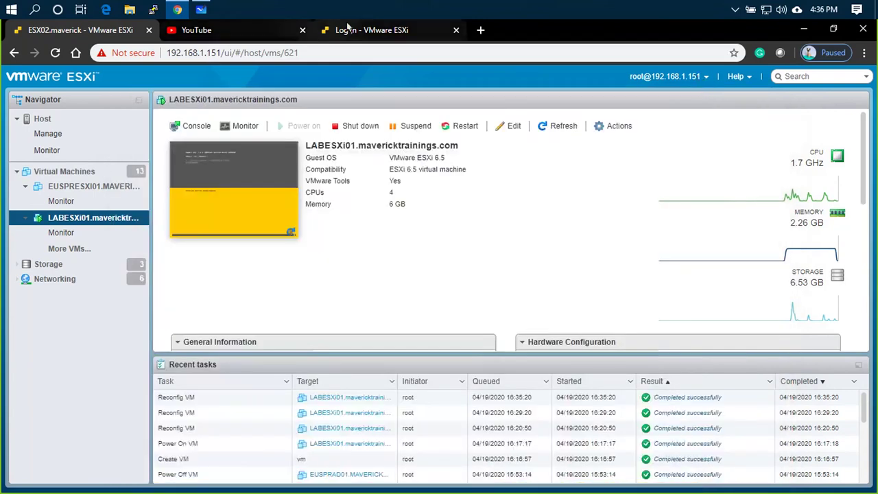
{"action": "key", "text": "ctrl+3"}
{"action": "left_click", "coordinate": [61, 61]}
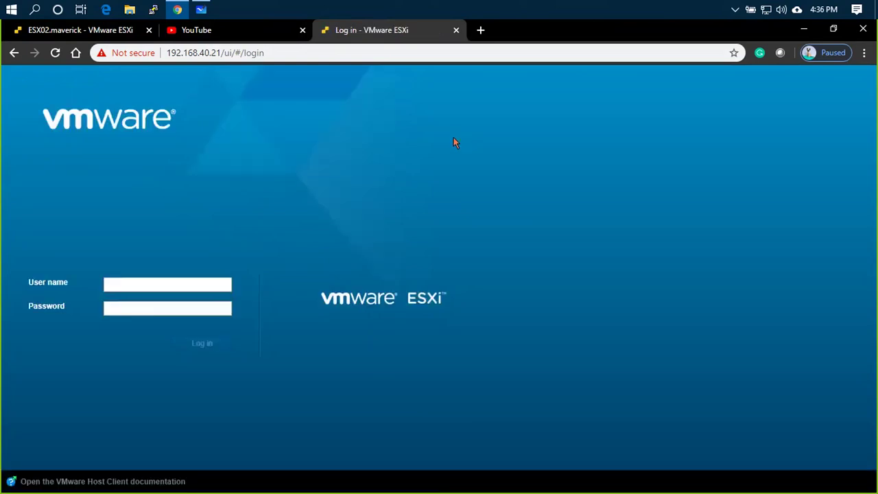
- Log in to the nested host 192.168.40.21 as root with the account password
{"action": "left_click", "coordinate": [171, 287]}
{"action": "type", "text": "r"}
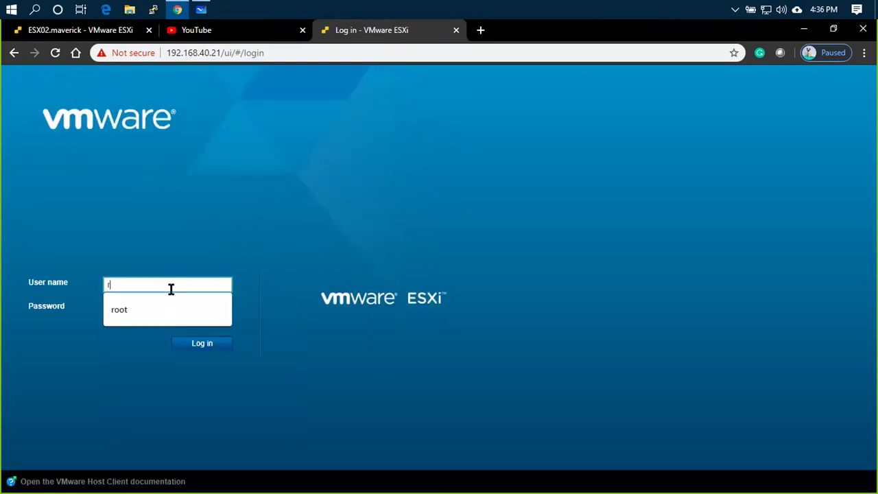
{"action": "type", "text": "oot"}
{"action": "key", "text": "Tab"}
{"action": "type", "text": "•••"}
{"action": "key", "text": "BackSpace"}
{"action": "key", "text": "BackSpace"}
{"action": "key", "text": "BackSpace"}
{"action": "type", "text": "•••••"}
{"action": "key", "text": "Return"}
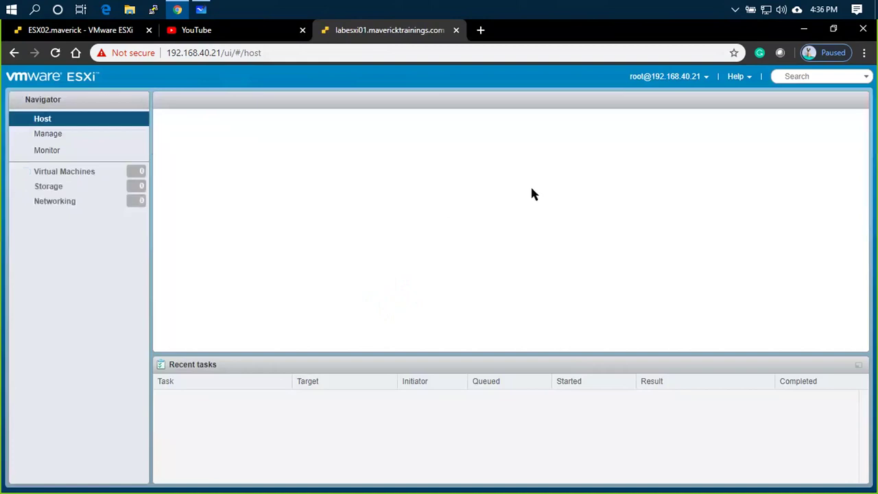
- Power on testvm, watch it boot in the console, then power it off
{"action": "left_click", "coordinate": [71, 173]}
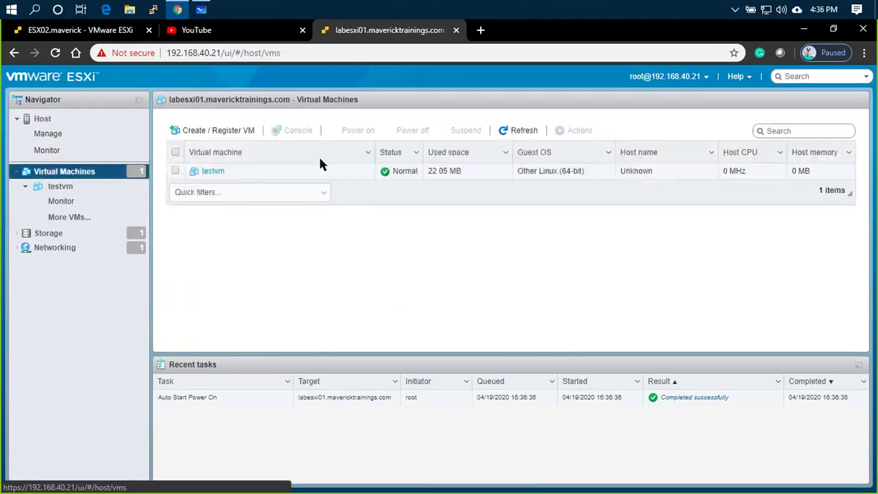
{"action": "left_click", "coordinate": [206, 172]}
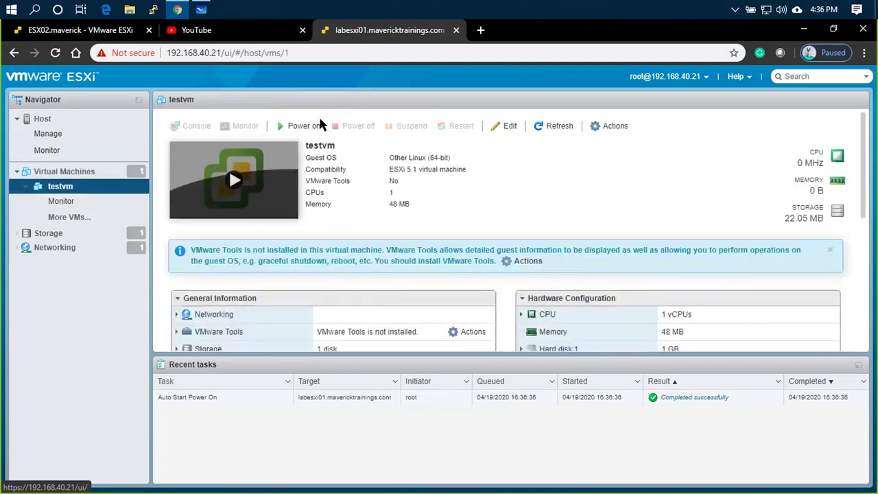
{"action": "left_click", "coordinate": [299, 127]}
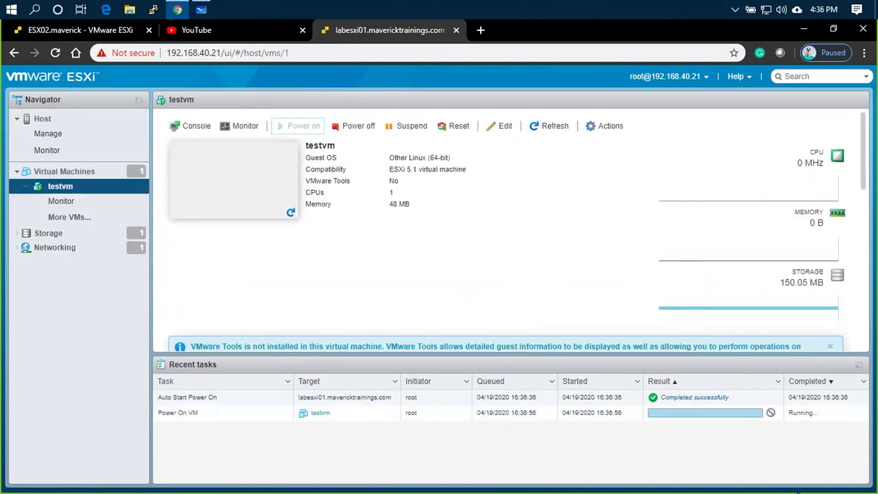
{"action": "left_click", "coordinate": [288, 206]}
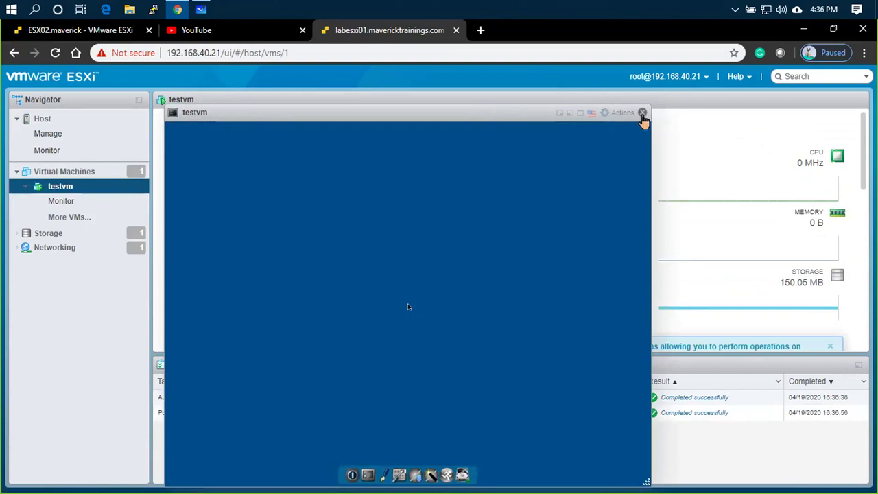
{"action": "left_click", "coordinate": [643, 115]}
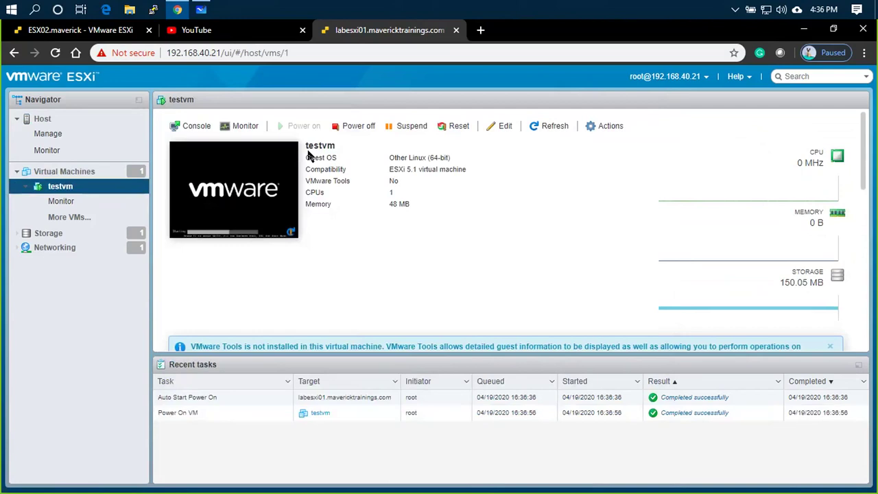
{"action": "left_click", "coordinate": [360, 130]}
{"action": "left_click", "coordinate": [546, 328]}
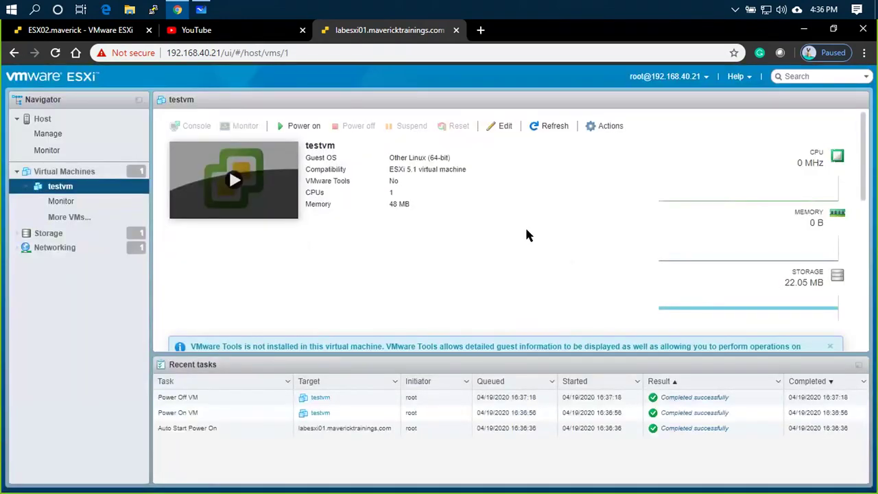
{"action": "left_click", "coordinate": [54, 170]}
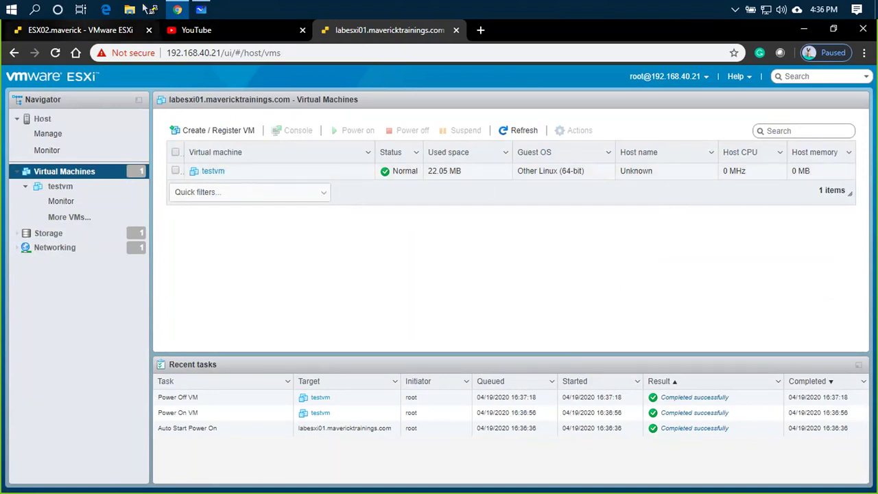
- In the zoomed-out whiteboard, draw a line leftward from the nested ESXi box
{"action": "left_click", "coordinate": [199, 9]}
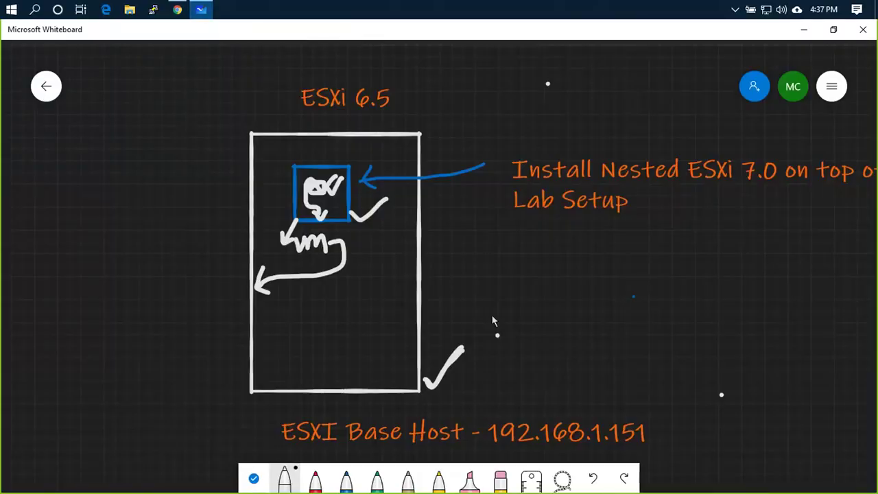
{"action": "scroll", "coordinate": [491, 314], "scroll_direction": "up", "scroll_amount": 3}
{"action": "left_click_drag", "start_coordinate": [782, 323], "coordinate": [730, 309]}
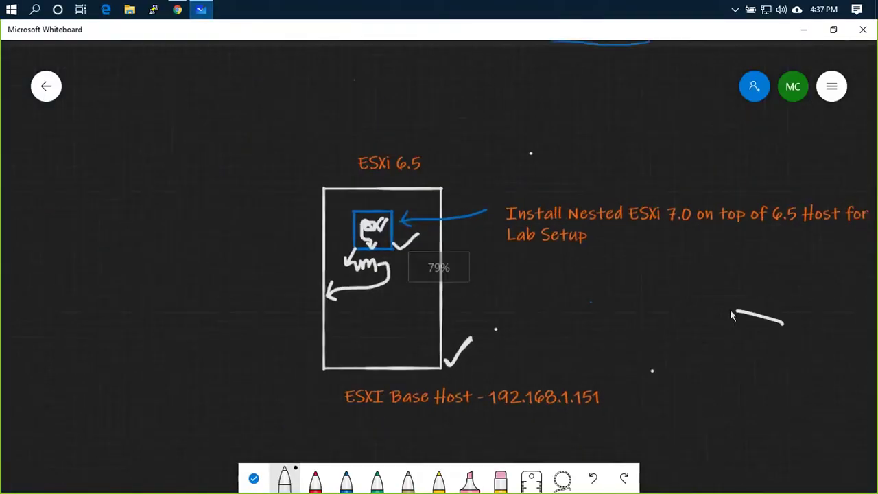
{"action": "key", "text": "ctrl+z"}
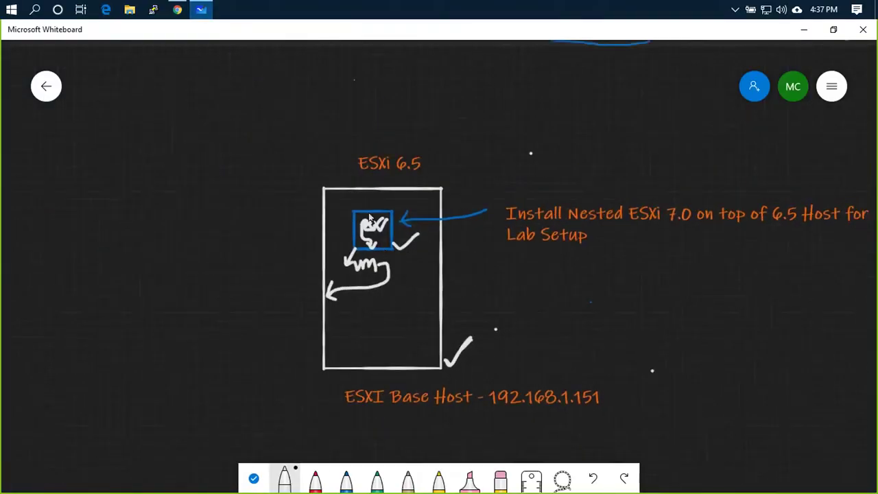
{"action": "left_click_drag", "start_coordinate": [354, 209], "coordinate": [233, 209]}
- Add a 'labesxi01' text box at the line's end and sketch a small box below the vm arrow
{"action": "right_click", "coordinate": [128, 201]}
{"action": "left_click", "coordinate": [142, 173]}
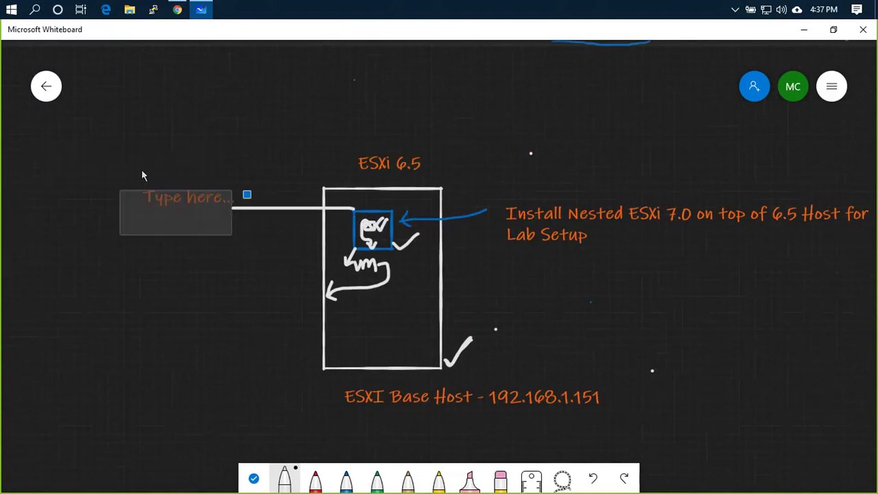
{"action": "type", "text": "labesxi01"}
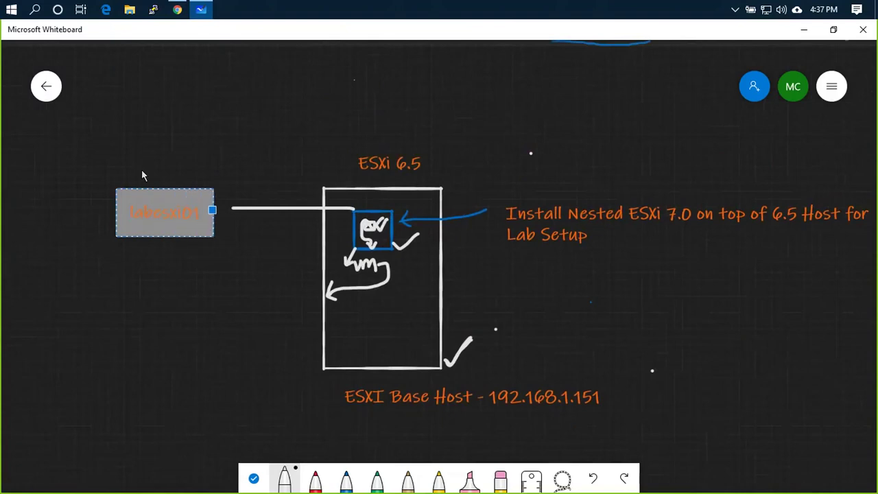
{"action": "mouse_move", "coordinate": [356, 293]}
{"action": "left_mouse_down"}
{"action": "mouse_move", "coordinate": [390, 320]}
{"action": "mouse_move", "coordinate": [396, 295]}
{"action": "mouse_move", "coordinate": [366, 299]}
{"action": "left_mouse_up"}
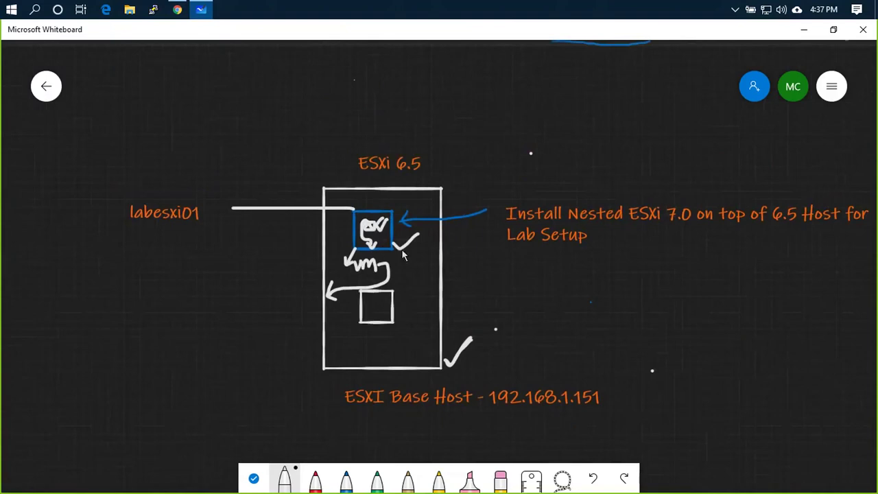